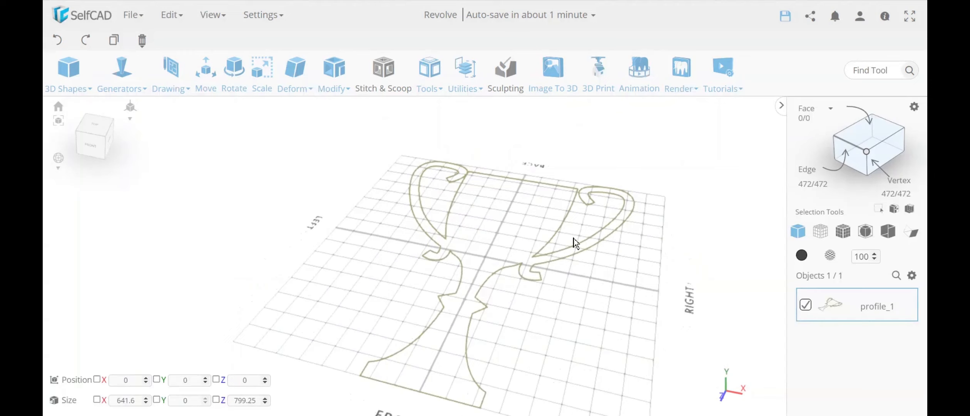
- Try extruding the trophy profile by 60 with its top and bottom filled, and discard the changes
{"action": "left_click_drag", "start_coordinate": [474, 313], "coordinate": [494, 315]}
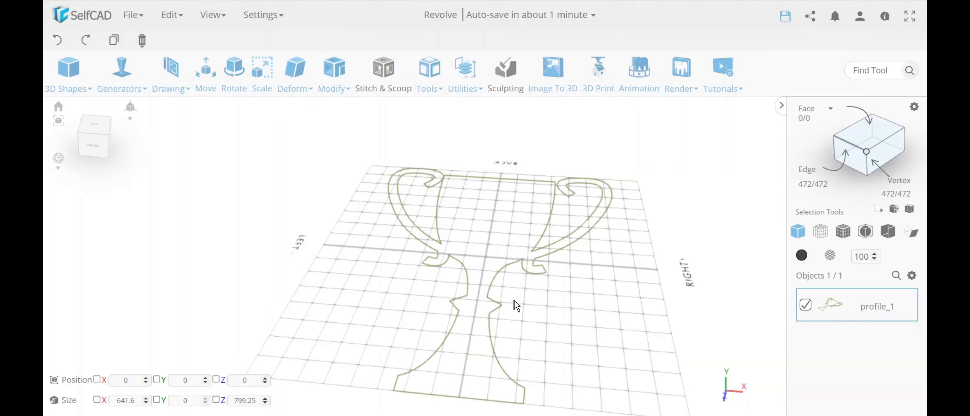
{"action": "left_click_drag", "start_coordinate": [524, 303], "coordinate": [563, 305]}
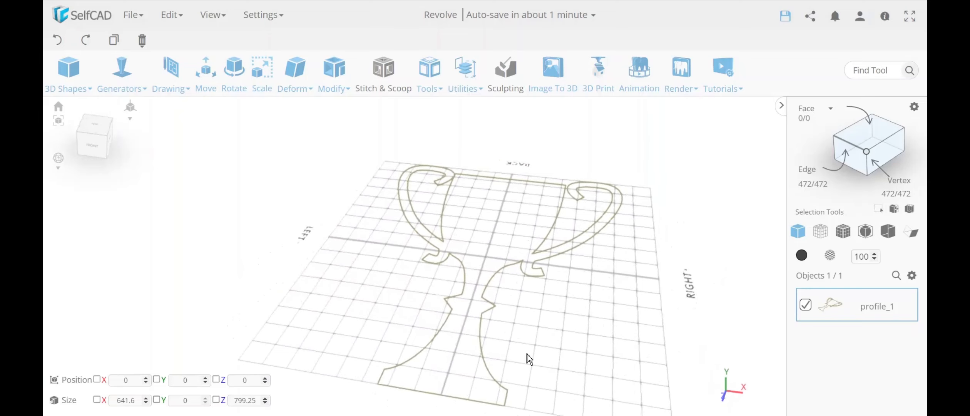
{"action": "left_click_drag", "start_coordinate": [530, 358], "coordinate": [481, 340]}
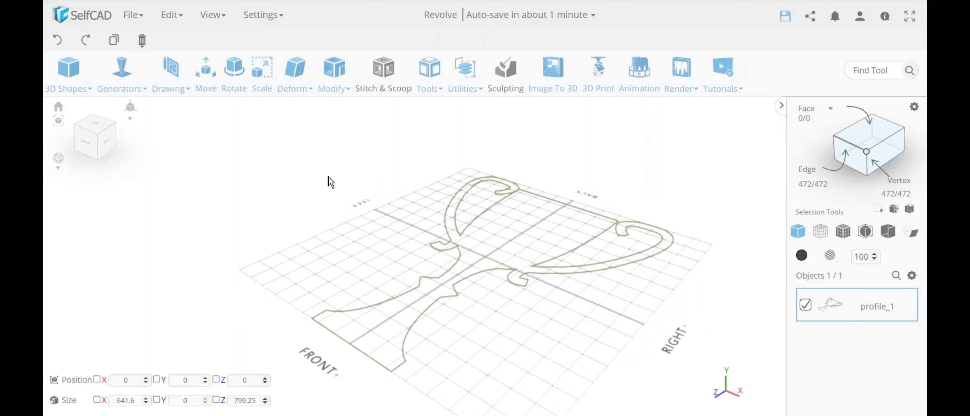
{"action": "left_click", "coordinate": [340, 81]}
{"action": "left_click", "coordinate": [343, 109]}
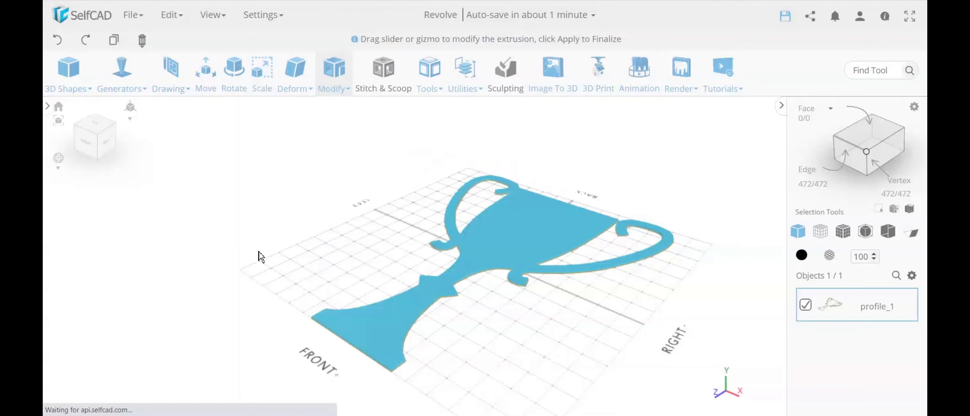
{"action": "left_click", "coordinate": [198, 274]}
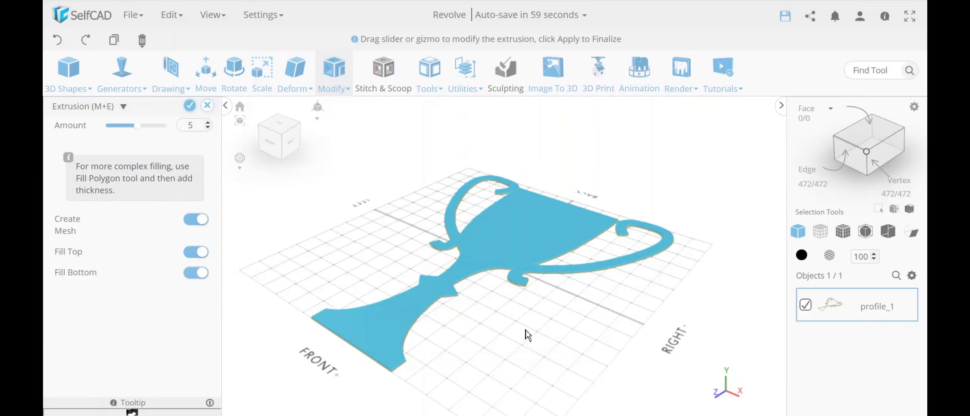
{"action": "mouse_move", "coordinate": [525, 330]}
{"action": "left_mouse_down"}
{"action": "mouse_move", "coordinate": [508, 282]}
{"action": "mouse_move", "coordinate": [508, 330]}
{"action": "left_mouse_up"}
{"action": "left_click_drag", "start_coordinate": [138, 126], "coordinate": [147, 128]}
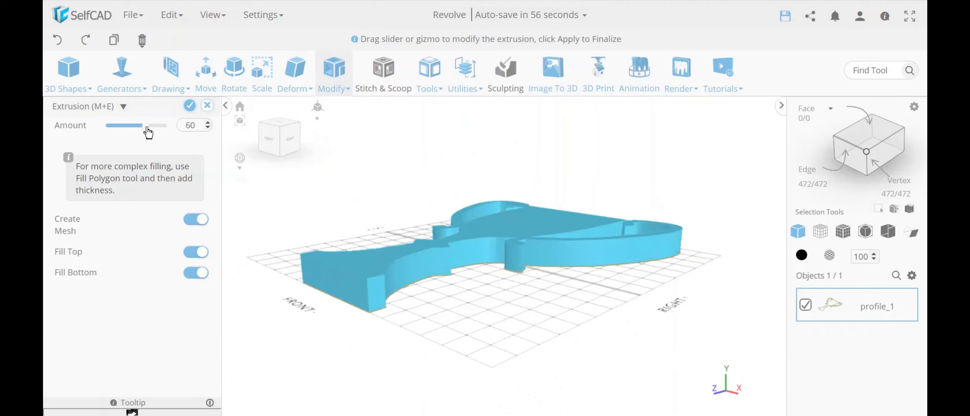
{"action": "left_click_drag", "start_coordinate": [420, 231], "coordinate": [462, 256]}
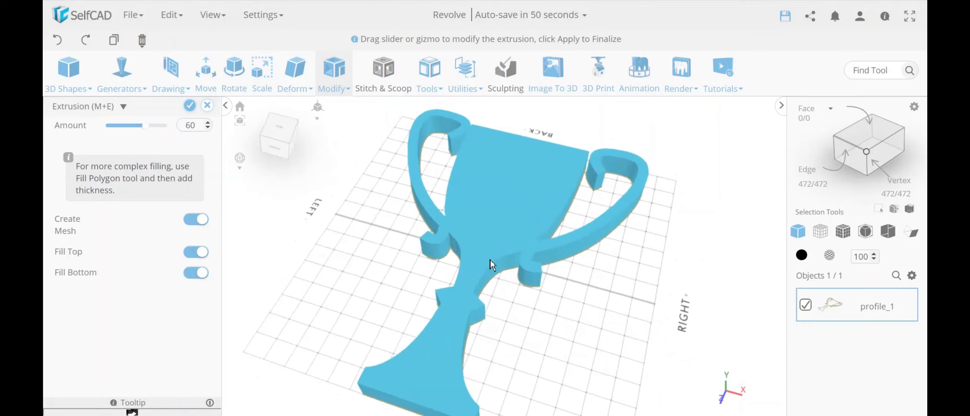
{"action": "left_click_drag", "start_coordinate": [492, 265], "coordinate": [359, 245]}
{"action": "left_click", "coordinate": [447, 268]}
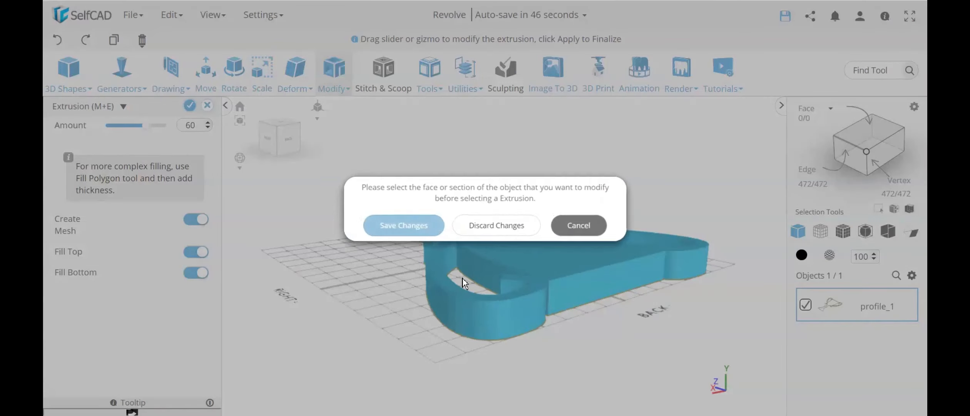
{"action": "left_click", "coordinate": [498, 227]}
{"action": "left_click_drag", "start_coordinate": [498, 227], "coordinate": [479, 191]}
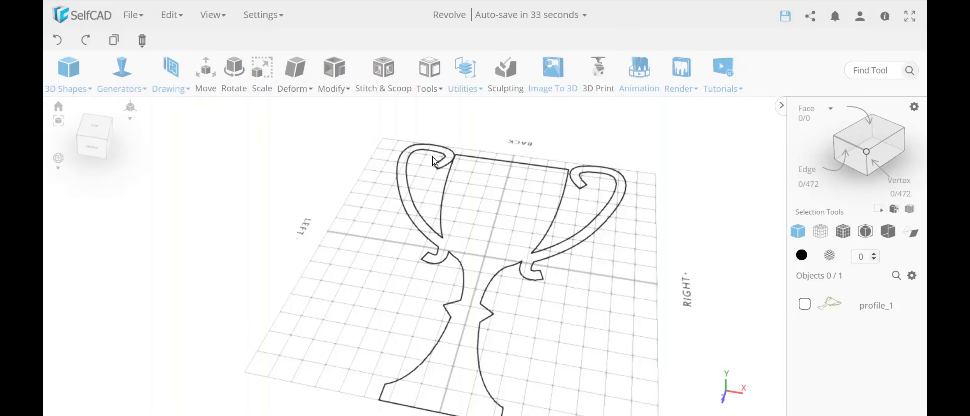
{"action": "scroll", "coordinate": [459, 296], "scroll_direction": "down", "scroll_amount": 5}
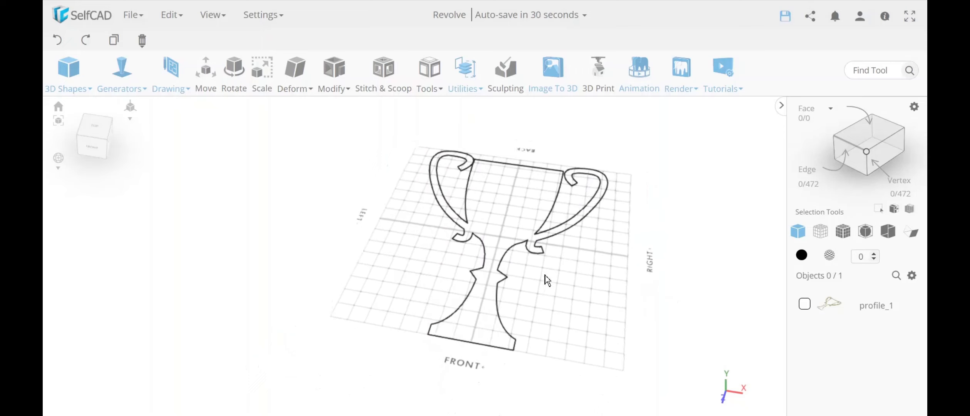
{"action": "left_click_drag", "start_coordinate": [470, 293], "coordinate": [489, 290]}
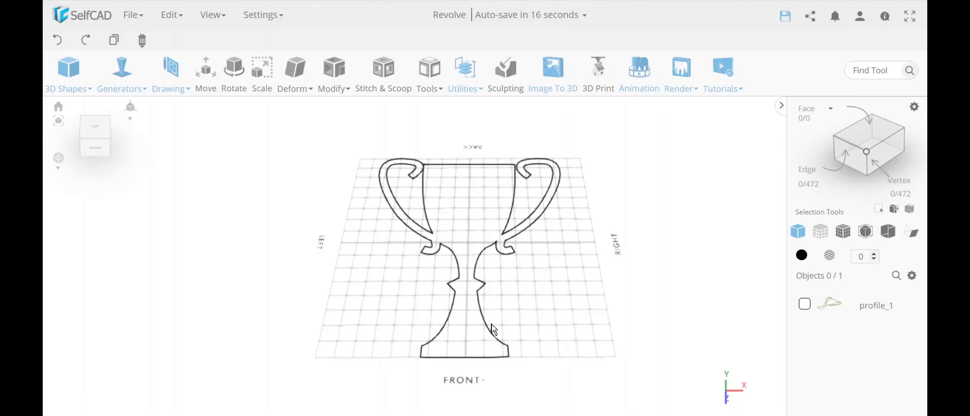
{"action": "left_click_drag", "start_coordinate": [528, 330], "coordinate": [375, 299]}
{"action": "left_click_drag", "start_coordinate": [641, 285], "coordinate": [644, 311]}
{"action": "left_click_drag", "start_coordinate": [387, 271], "coordinate": [593, 135]}
{"action": "left_click_drag", "start_coordinate": [347, 257], "coordinate": [473, 259]}
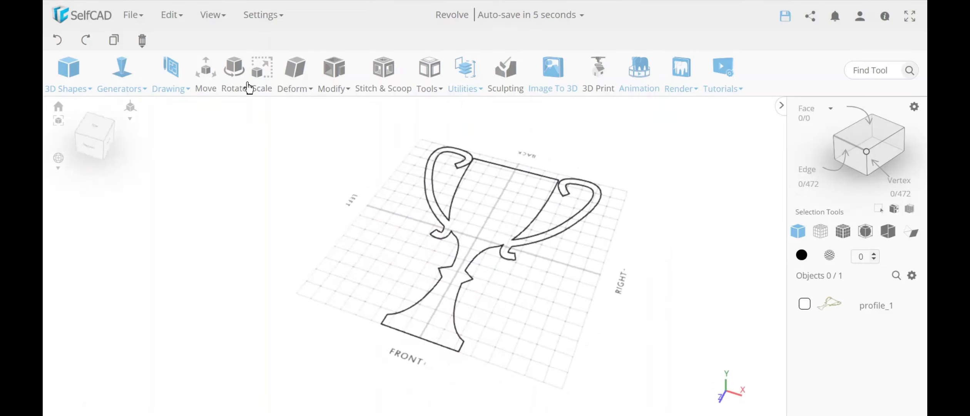
- Set the workspace size to 1000 mm and apply the workspace settings
{"action": "left_click", "coordinate": [260, 16]}
{"action": "left_click", "coordinate": [265, 57]}
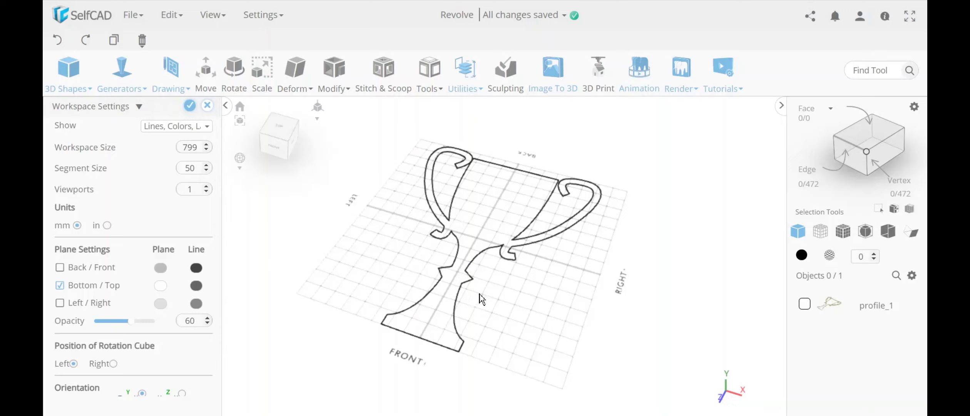
{"action": "mouse_move", "coordinate": [480, 294]}
{"action": "right_mouse_down"}
{"action": "mouse_move", "coordinate": [411, 292]}
{"action": "mouse_move", "coordinate": [486, 288]}
{"action": "right_mouse_up"}
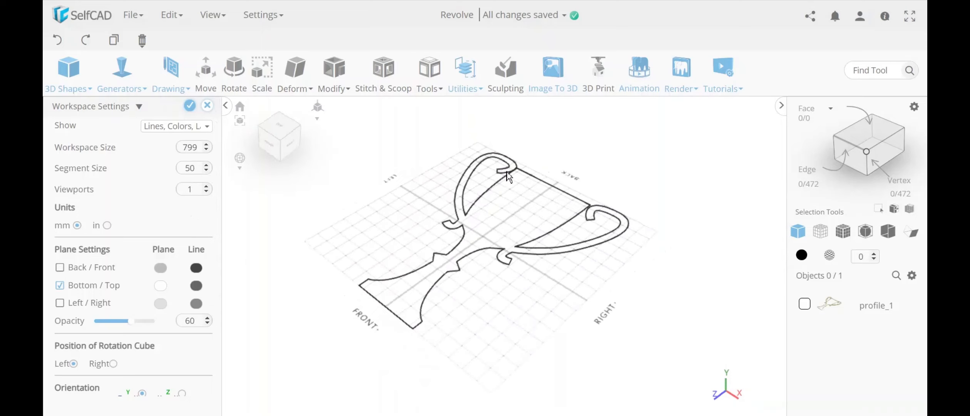
{"action": "right_click_drag", "start_coordinate": [453, 296], "coordinate": [520, 294]}
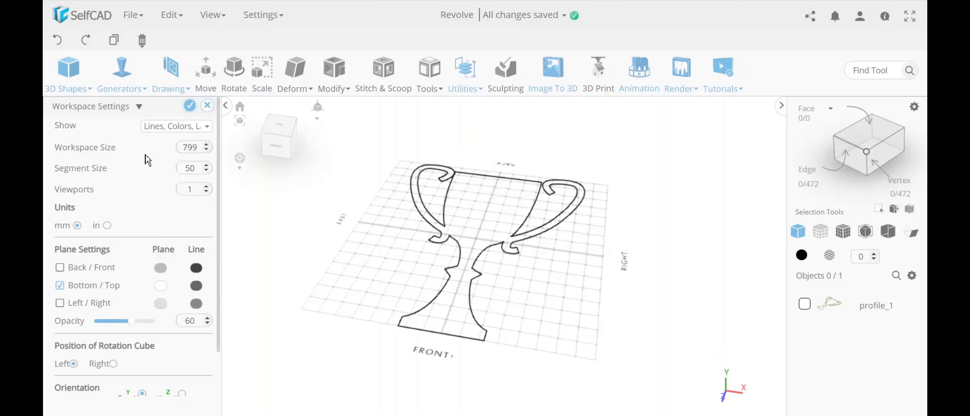
{"action": "double_click", "coordinate": [187, 148]}
{"action": "type", "text": "1000"}
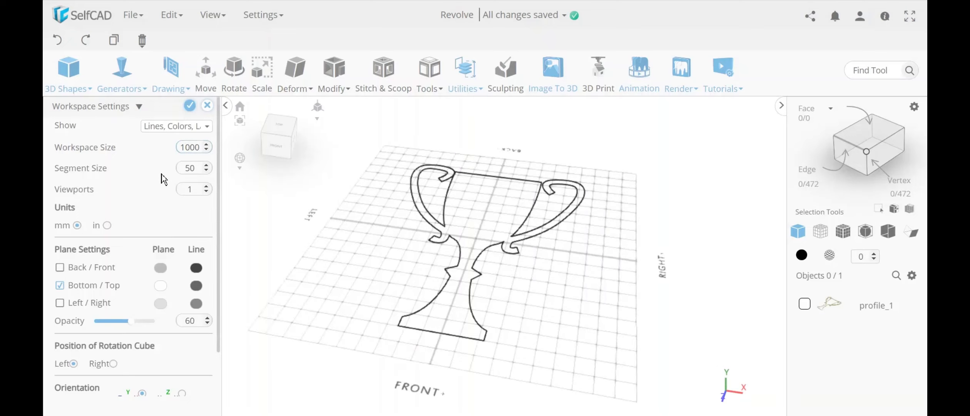
{"action": "left_click", "coordinate": [189, 105]}
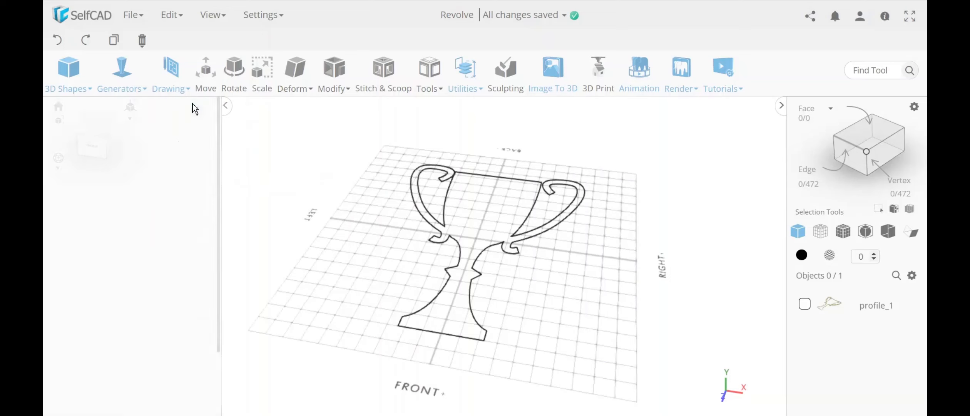
- Hide the trophy profile
{"action": "left_click_drag", "start_coordinate": [300, 250], "coordinate": [308, 253]}
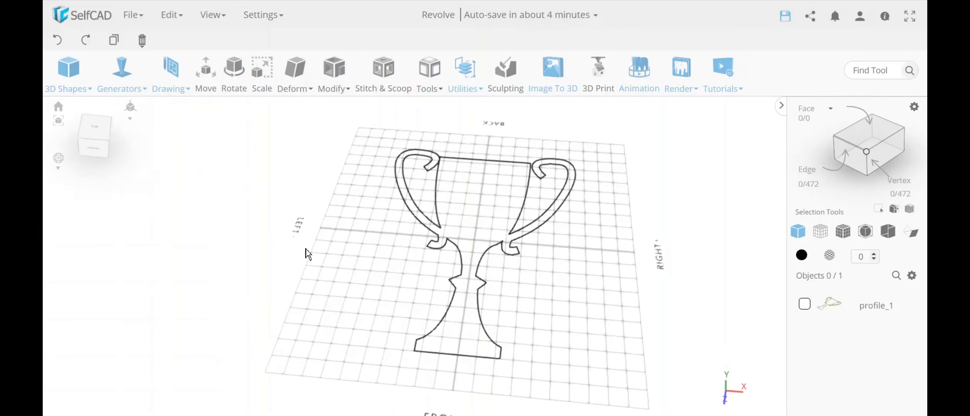
{"action": "left_click", "coordinate": [808, 305]}
{"action": "left_click", "coordinate": [912, 275]}
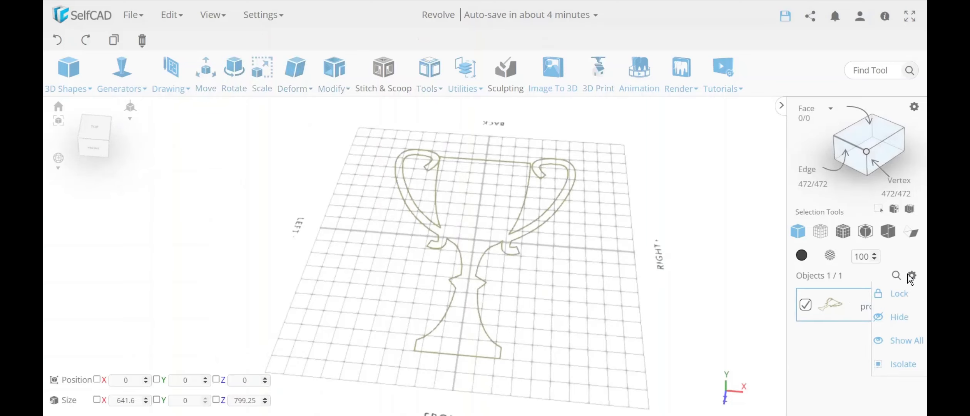
{"action": "left_click", "coordinate": [899, 317]}
- Draw a 32-edge circle about 207 mm in diameter near the origin on the Bottom / Top plane and close the drawing tool
{"action": "left_click_drag", "start_coordinate": [462, 335], "coordinate": [439, 325]}
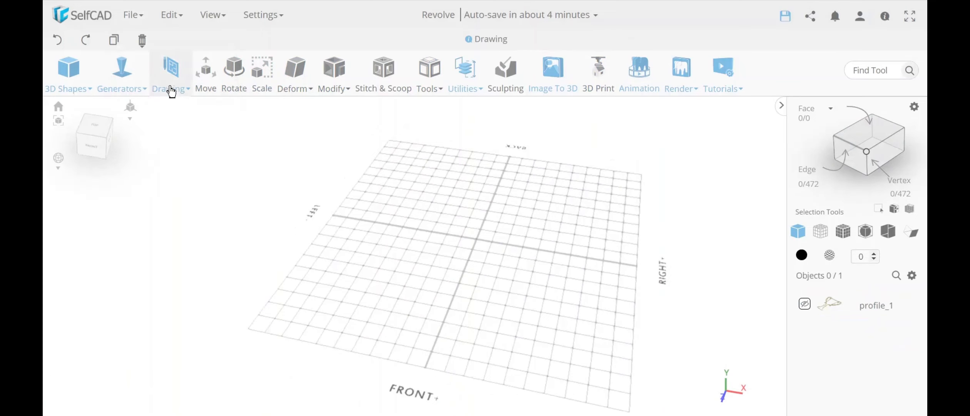
{"action": "mouse_move", "coordinate": [171, 91]}
{"action": "left_click", "coordinate": [193, 138]}
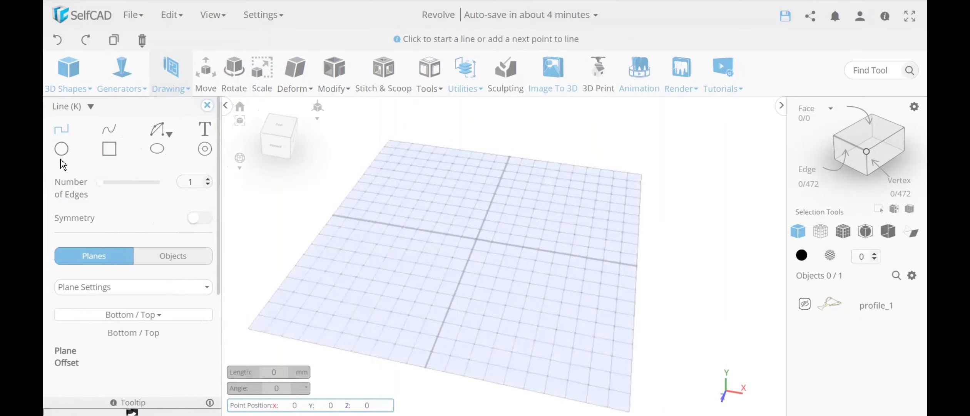
{"action": "left_click", "coordinate": [61, 148]}
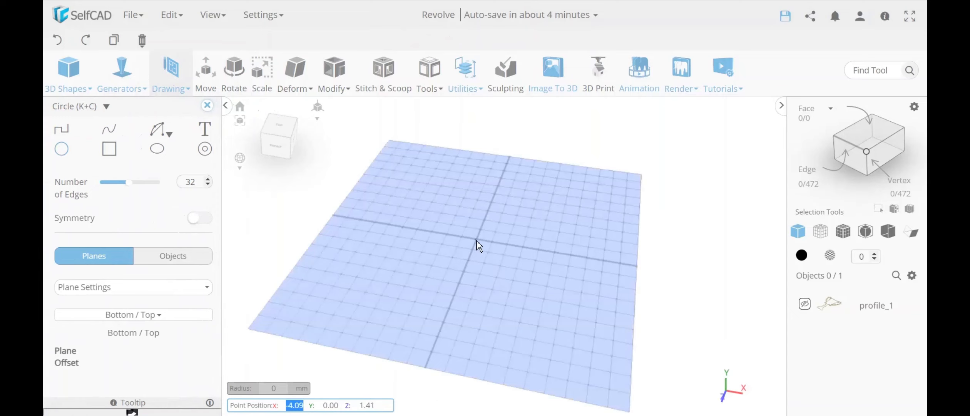
{"action": "left_click", "coordinate": [476, 241]}
{"action": "left_click", "coordinate": [478, 263]}
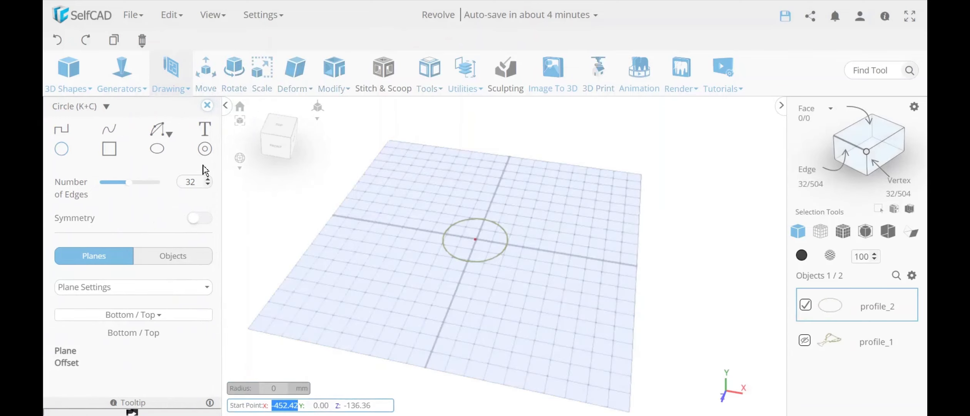
{"action": "left_click", "coordinate": [207, 105]}
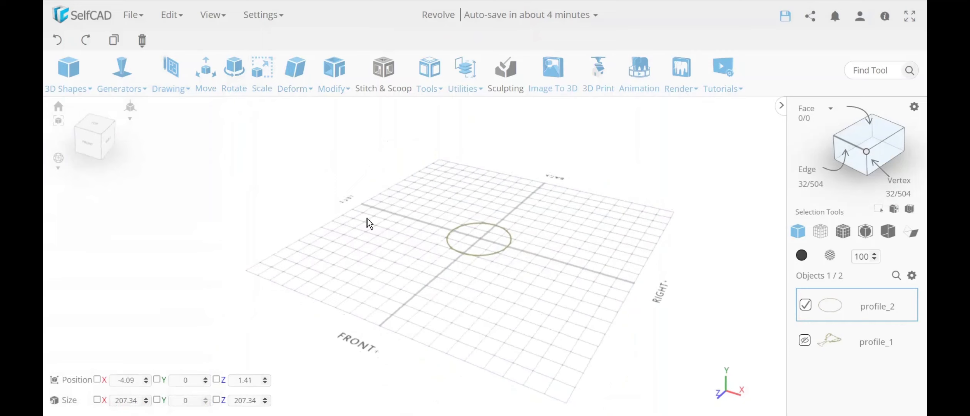
- Rotate the circle about the X axis so it stands upright on the workspace
{"action": "left_click", "coordinate": [234, 69]}
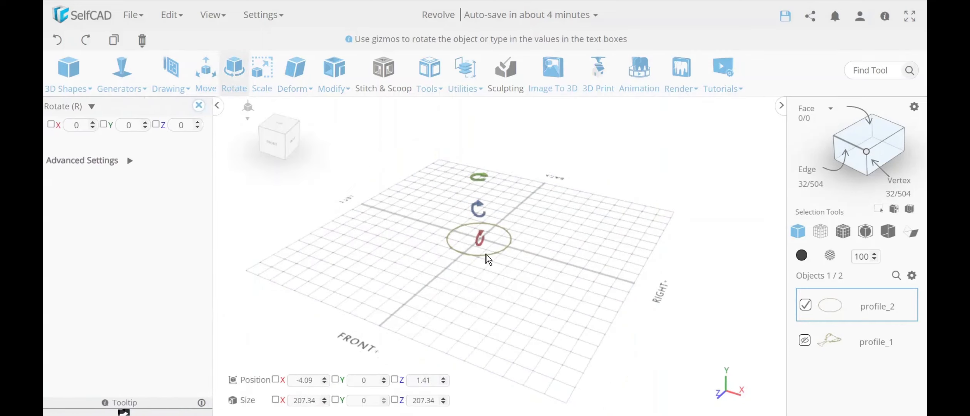
{"action": "left_click_drag", "start_coordinate": [481, 242], "coordinate": [496, 298]}
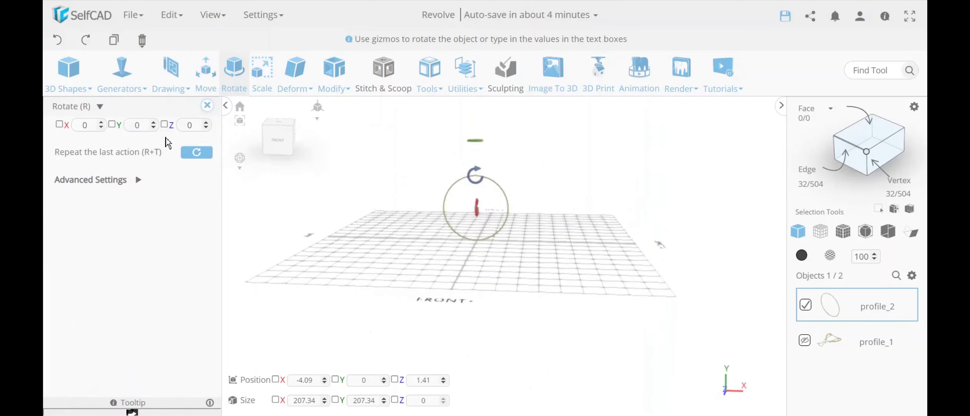
{"action": "left_click", "coordinate": [207, 105]}
- Revolve the circle 360 degrees with 16 segments and move the revolve axis away from the circle to widen the ring's hole
{"action": "left_click_drag", "start_coordinate": [403, 252], "coordinate": [412, 256]}
{"action": "right_click_drag", "start_coordinate": [438, 264], "coordinate": [444, 318]}
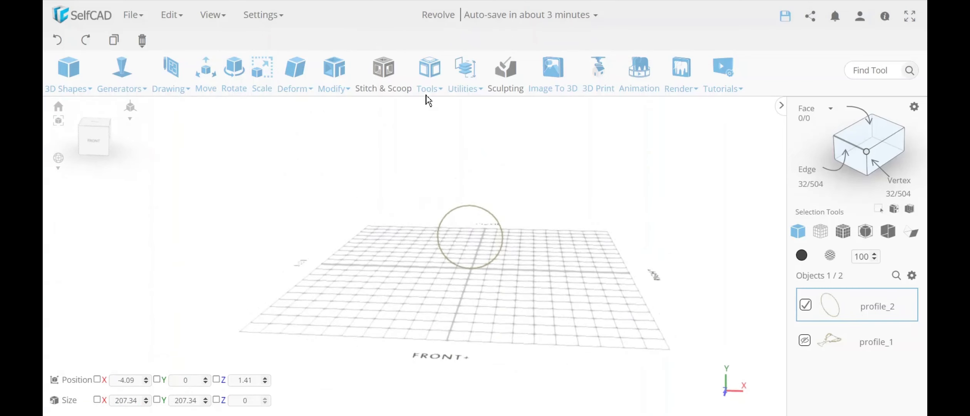
{"action": "left_click", "coordinate": [430, 75]}
{"action": "left_click", "coordinate": [465, 172]}
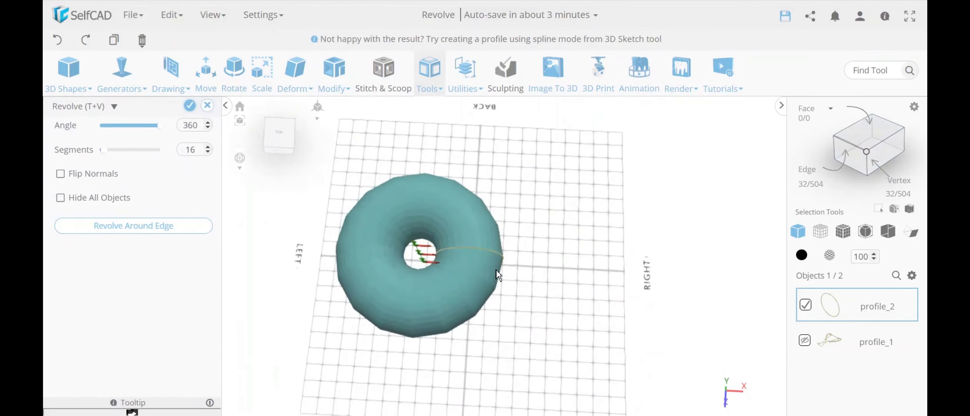
{"action": "left_click_drag", "start_coordinate": [498, 274], "coordinate": [467, 265]}
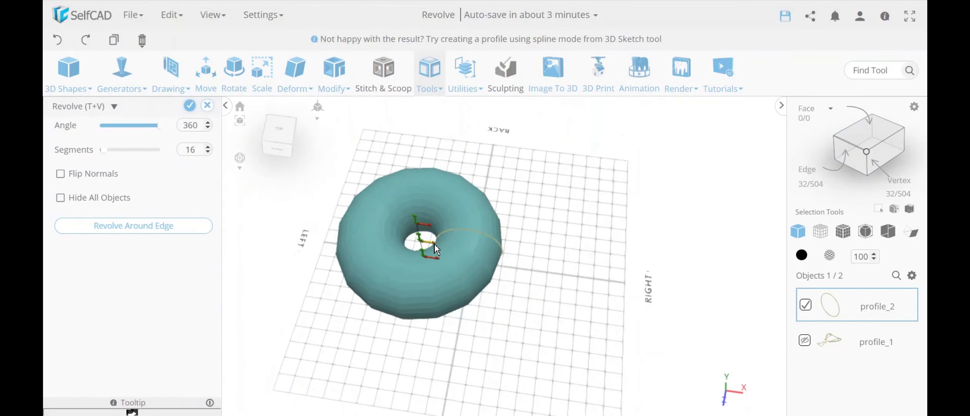
{"action": "left_click_drag", "start_coordinate": [434, 244], "coordinate": [423, 275]}
- Examine the revolved ring and the circle profile's place on its surface from several angles
{"action": "left_click_drag", "start_coordinate": [554, 323], "coordinate": [504, 325]}
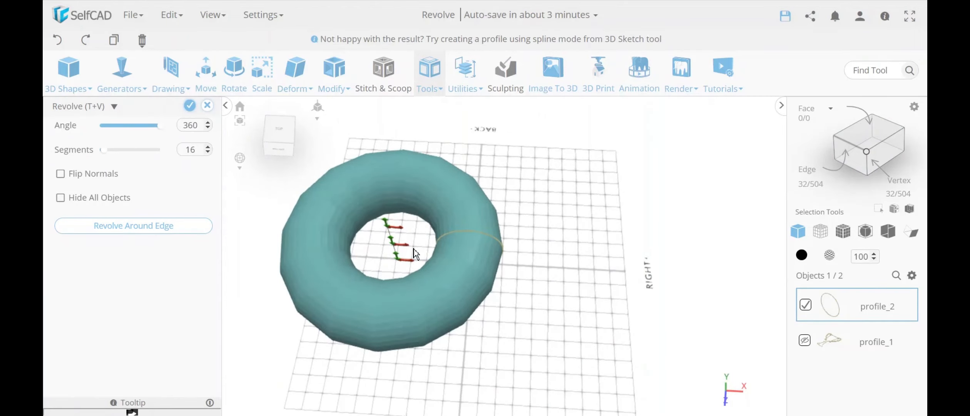
{"action": "left_click_drag", "start_coordinate": [415, 253], "coordinate": [491, 222]}
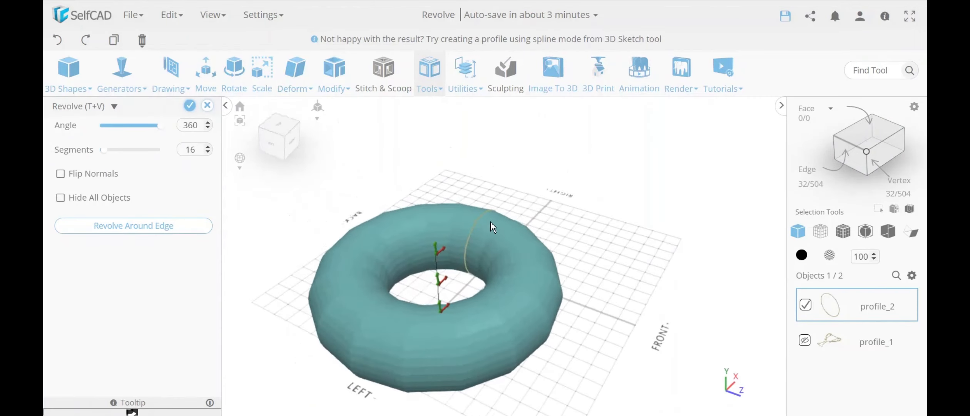
{"action": "scroll", "coordinate": [491, 222], "scroll_direction": "up", "scroll_amount": 8}
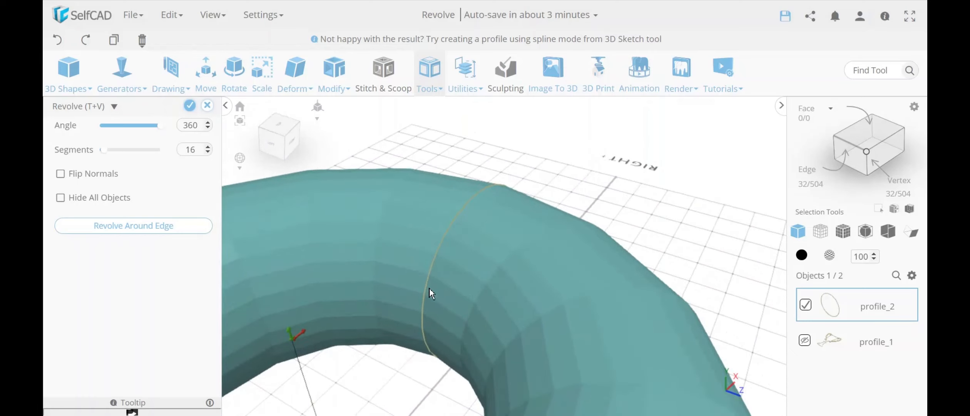
{"action": "left_click_drag", "start_coordinate": [427, 365], "coordinate": [423, 255]}
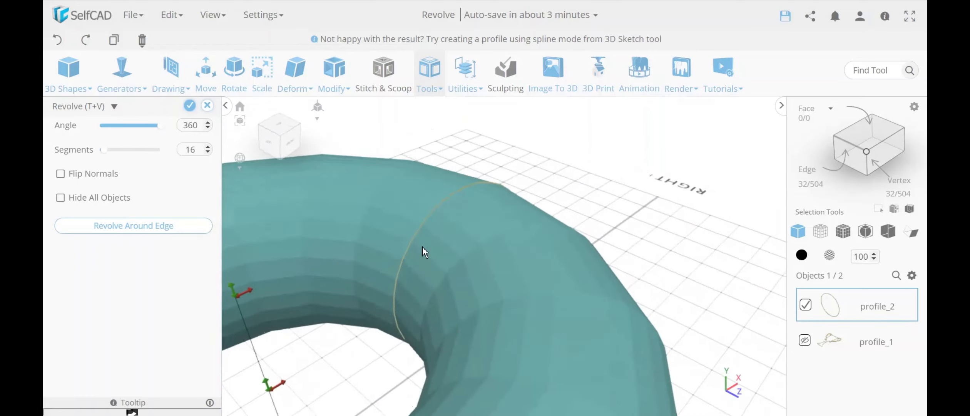
{"action": "mouse_move", "coordinate": [523, 259]}
{"action": "left_mouse_down"}
{"action": "mouse_move", "coordinate": [318, 266]}
{"action": "mouse_move", "coordinate": [446, 232]}
{"action": "mouse_move", "coordinate": [429, 256]}
{"action": "mouse_move", "coordinate": [521, 255]}
{"action": "left_mouse_up"}
{"action": "scroll", "coordinate": [529, 274], "scroll_direction": "down", "scroll_amount": 5}
{"action": "right_click_drag", "start_coordinate": [529, 274], "coordinate": [559, 241]}
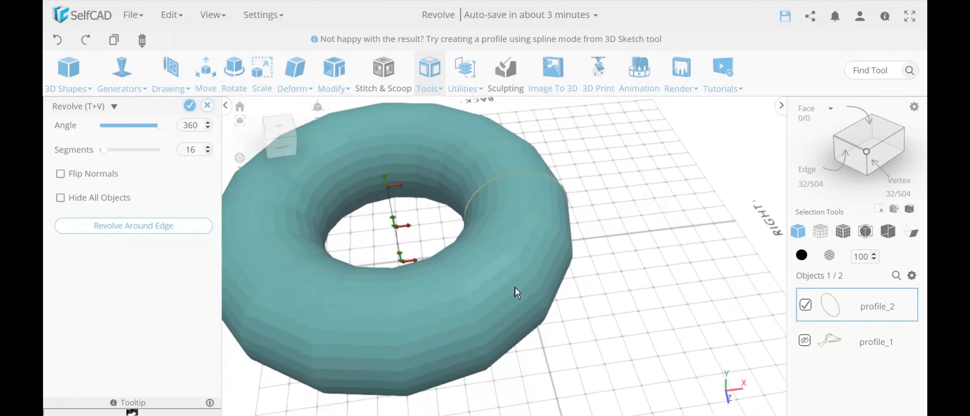
{"action": "left_click_drag", "start_coordinate": [468, 206], "coordinate": [592, 247]}
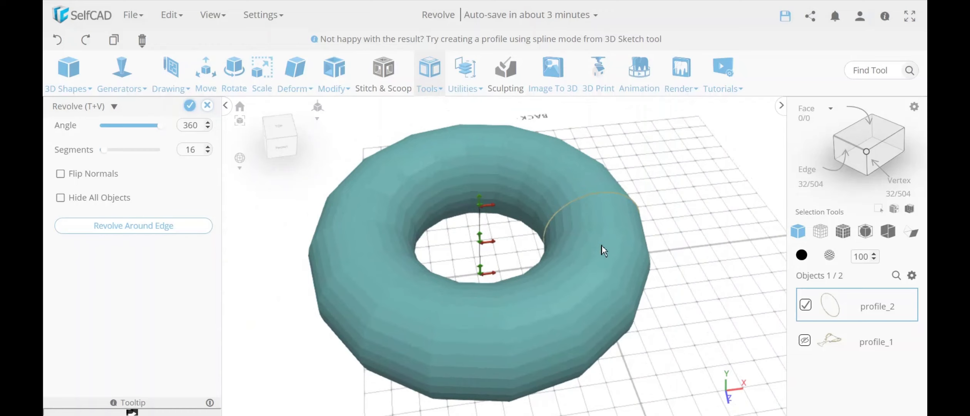
- Move the revolve axis closer to the circle profile to narrow the ring's central hole
{"action": "right_click_drag", "start_coordinate": [574, 299], "coordinate": [630, 278]}
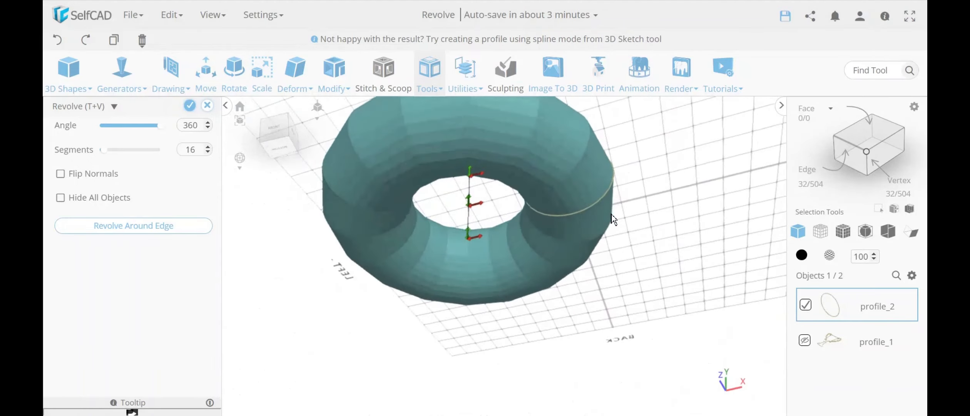
{"action": "right_click_drag", "start_coordinate": [570, 223], "coordinate": [607, 283]}
{"action": "scroll", "coordinate": [503, 273], "scroll_direction": "down", "scroll_amount": 3}
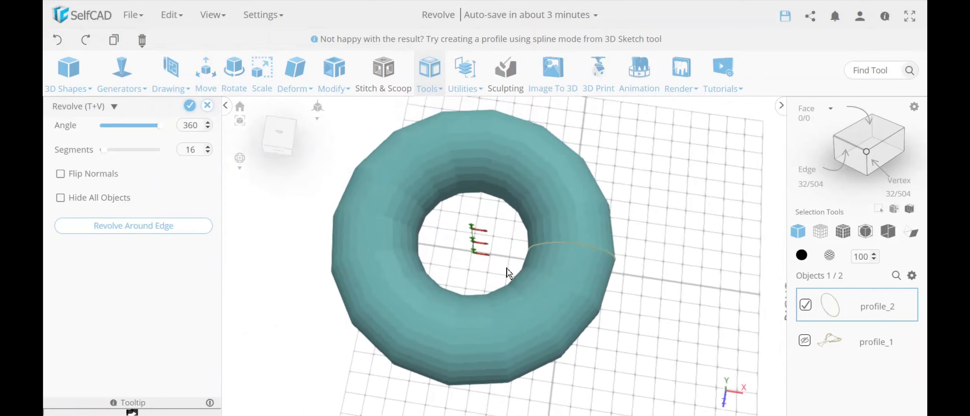
{"action": "right_click_drag", "start_coordinate": [526, 298], "coordinate": [539, 274]}
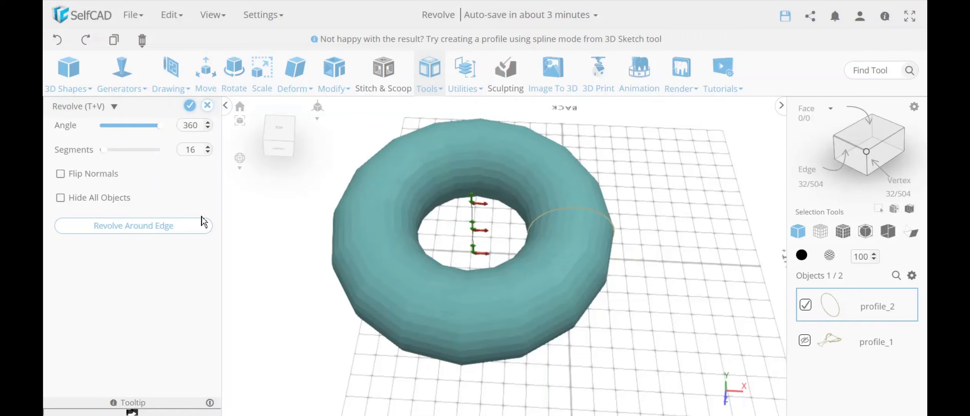
{"action": "left_click_drag", "start_coordinate": [602, 314], "coordinate": [608, 307]}
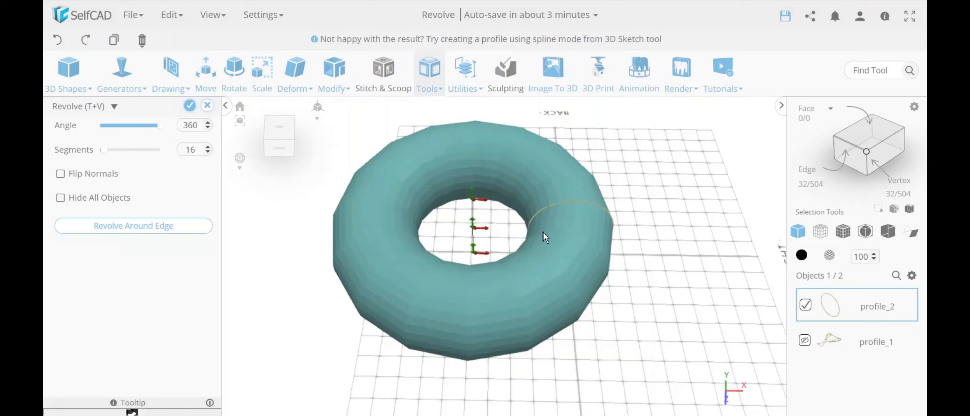
{"action": "left_click_drag", "start_coordinate": [423, 216], "coordinate": [572, 246]}
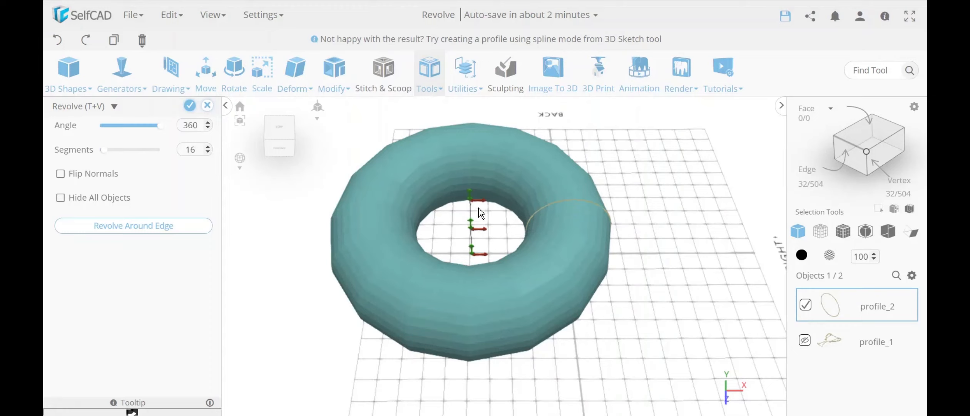
{"action": "left_click_drag", "start_coordinate": [488, 230], "coordinate": [510, 228]}
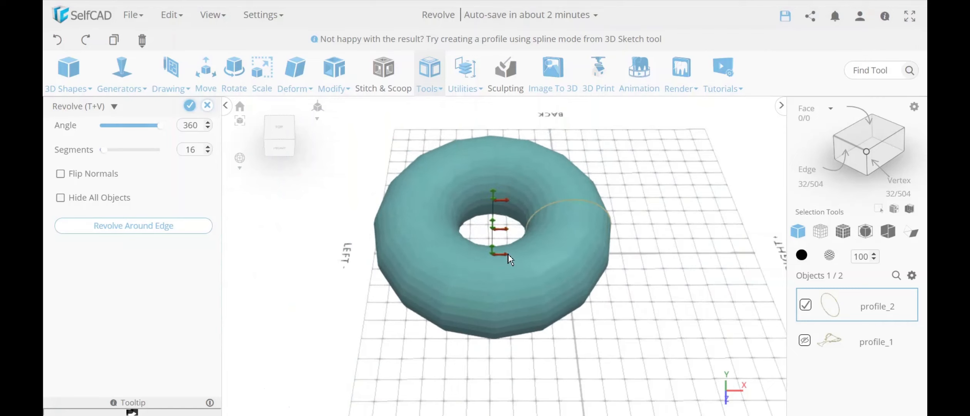
{"action": "mouse_move", "coordinate": [505, 255]}
{"action": "left_mouse_down"}
{"action": "mouse_move", "coordinate": [533, 251]}
{"action": "mouse_move", "coordinate": [510, 249]}
{"action": "left_mouse_up"}
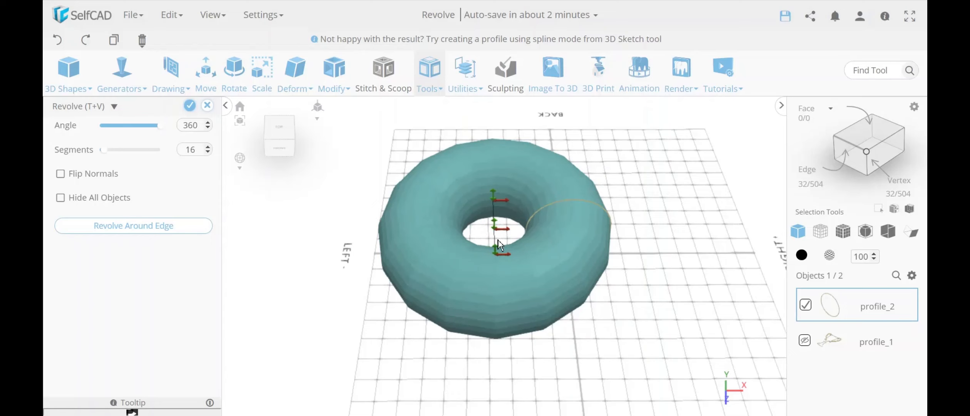
- Close the Revolve tool without applying the ring and set the display to Solid + Wireframe
{"action": "left_click", "coordinate": [210, 111]}
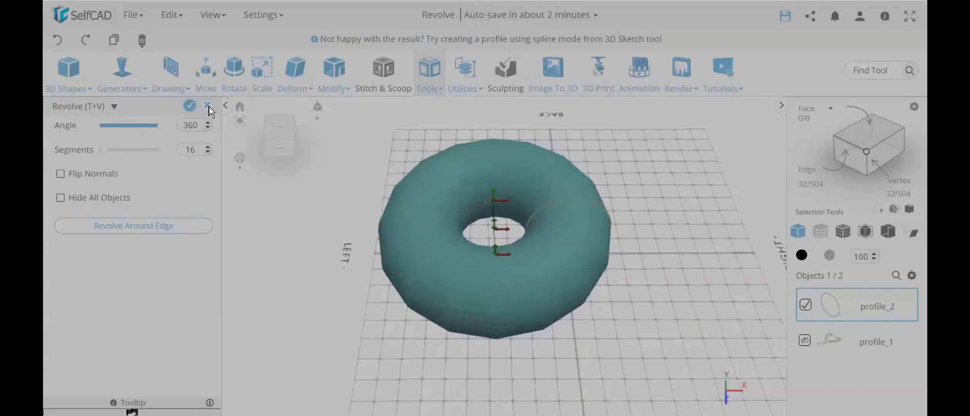
{"action": "left_click", "coordinate": [489, 251]}
{"action": "left_click_drag", "start_coordinate": [584, 330], "coordinate": [576, 288]}
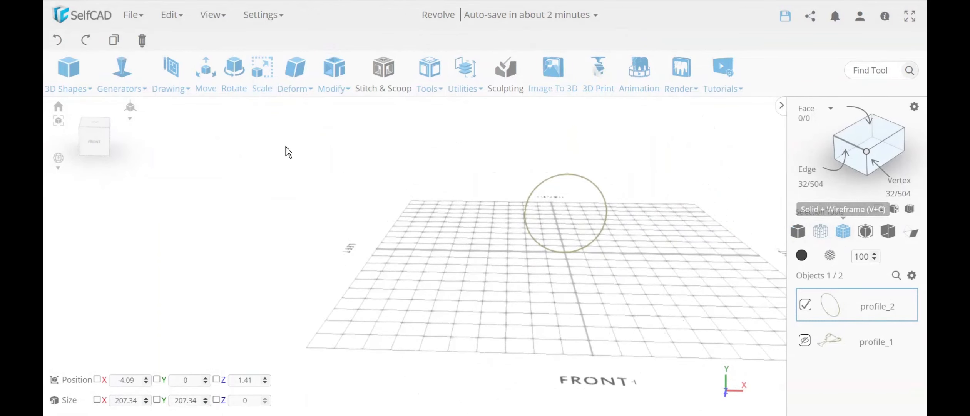
{"action": "left_click", "coordinate": [171, 90]}
{"action": "left_click", "coordinate": [192, 135]}
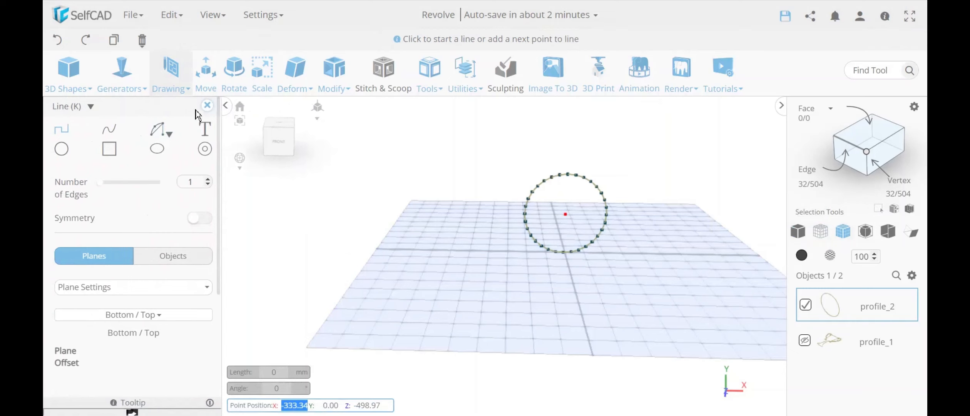
{"action": "left_click", "coordinate": [207, 105]}
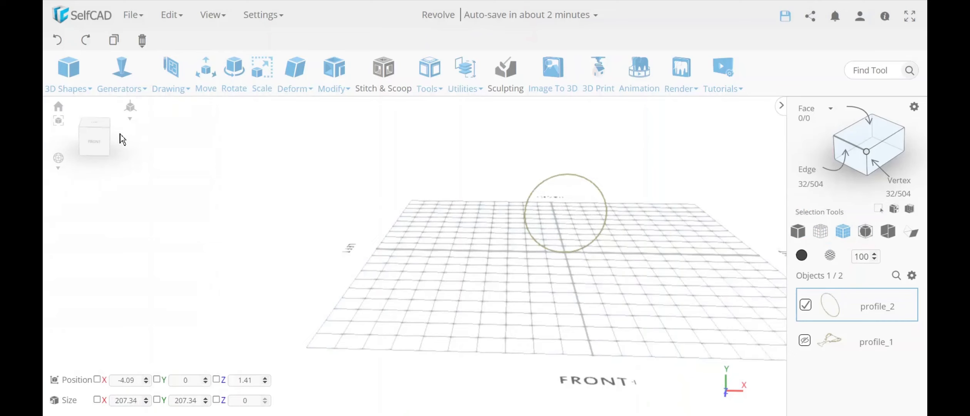
{"action": "mouse_move", "coordinate": [169, 82]}
{"action": "left_click", "coordinate": [194, 112]}
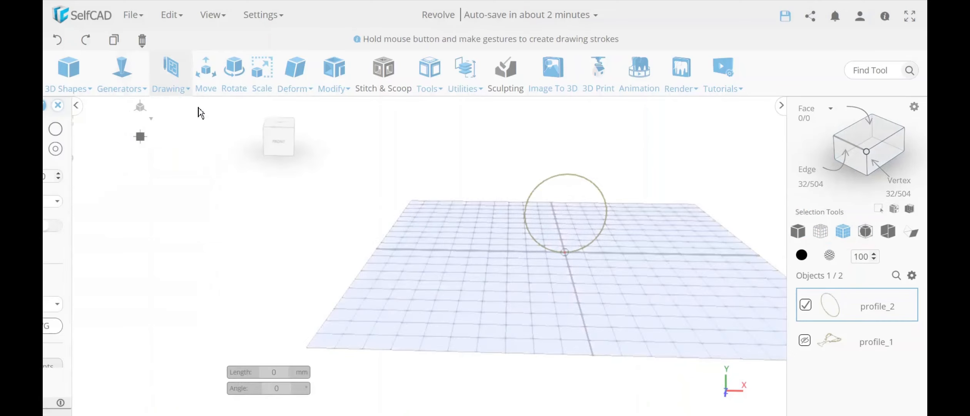
{"action": "left_click", "coordinate": [207, 105]}
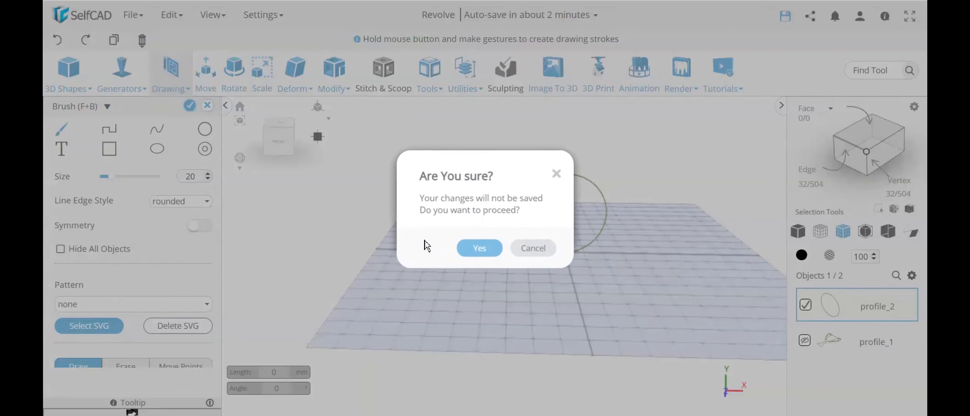
{"action": "left_click", "coordinate": [477, 248]}
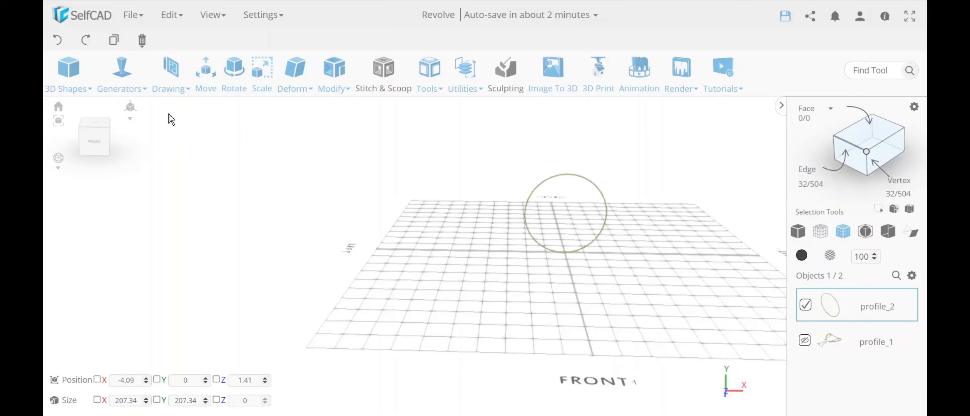
- Draw a straight line about 207 mm long from the circle's topmost vertex to its lowest vertex, and close the Line tool
{"action": "mouse_move", "coordinate": [171, 75]}
{"action": "left_click", "coordinate": [195, 139]}
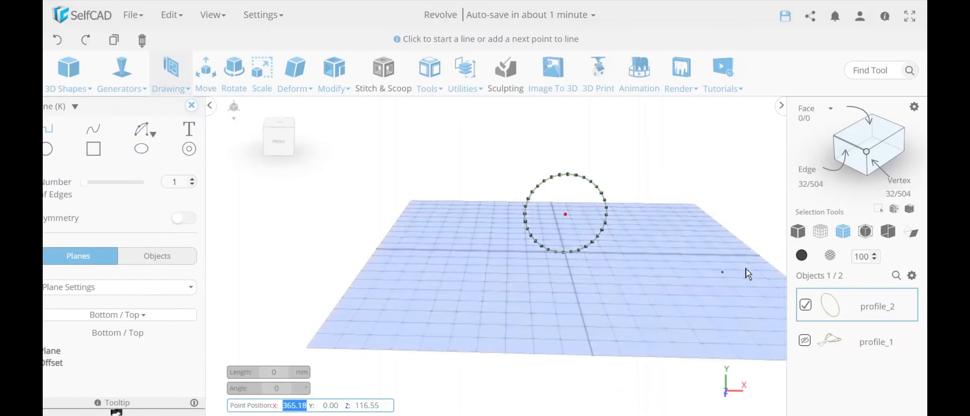
{"action": "left_click", "coordinate": [804, 236]}
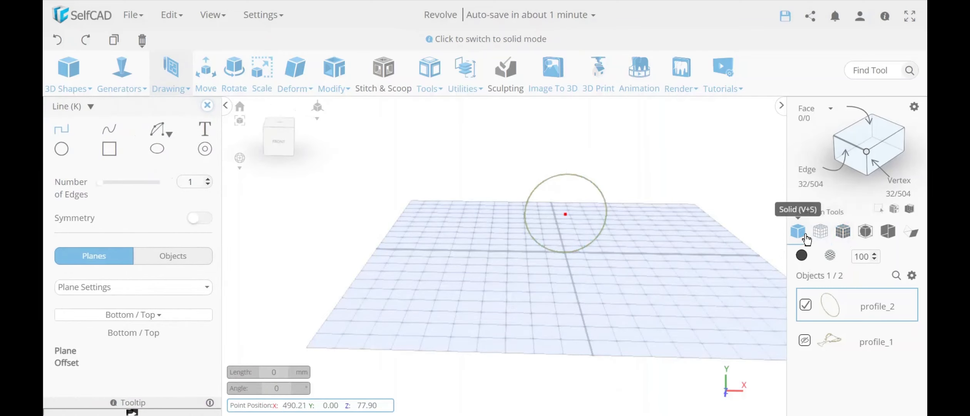
{"action": "left_click", "coordinate": [842, 238]}
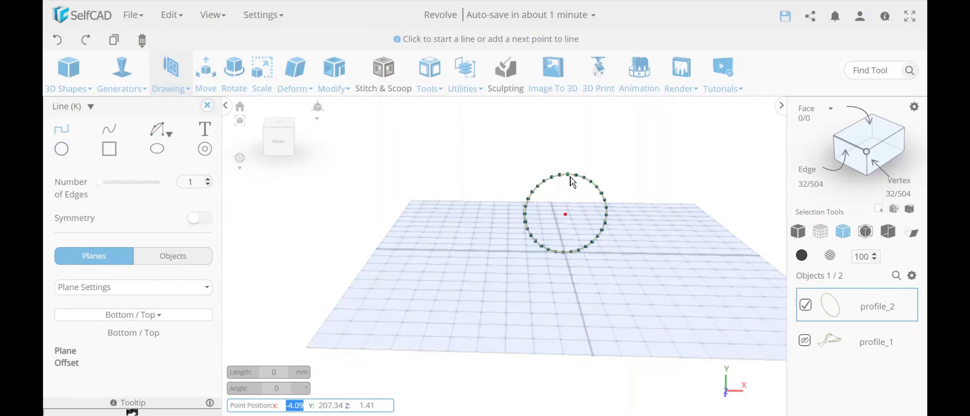
{"action": "left_click", "coordinate": [570, 177]}
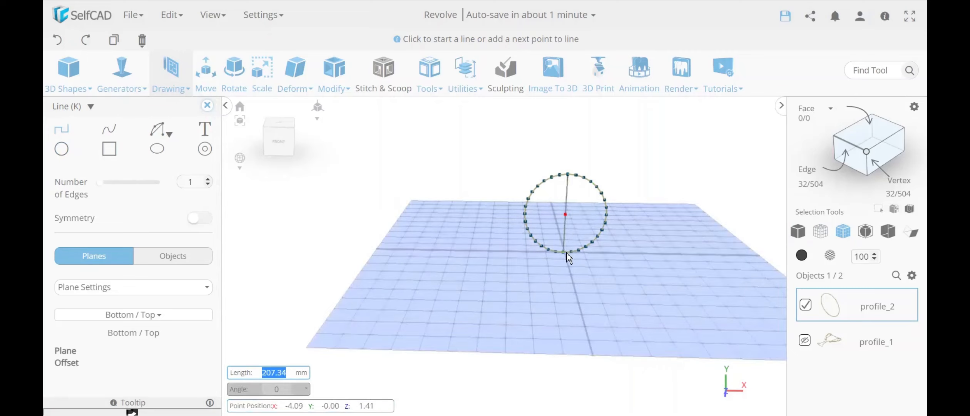
{"action": "left_click", "coordinate": [567, 253]}
{"action": "left_click", "coordinate": [207, 105]}
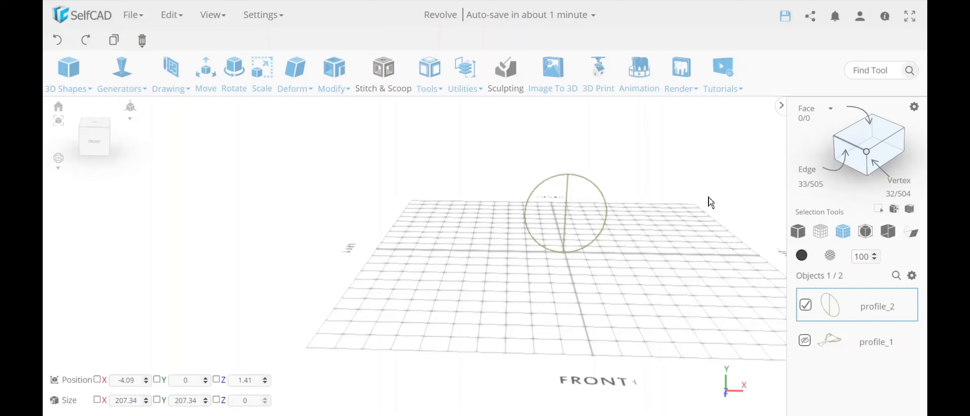
- Select the circle's left half in face selection mode and delete it, keeping the right half and the dividing line
{"action": "left_click", "coordinate": [862, 143]}
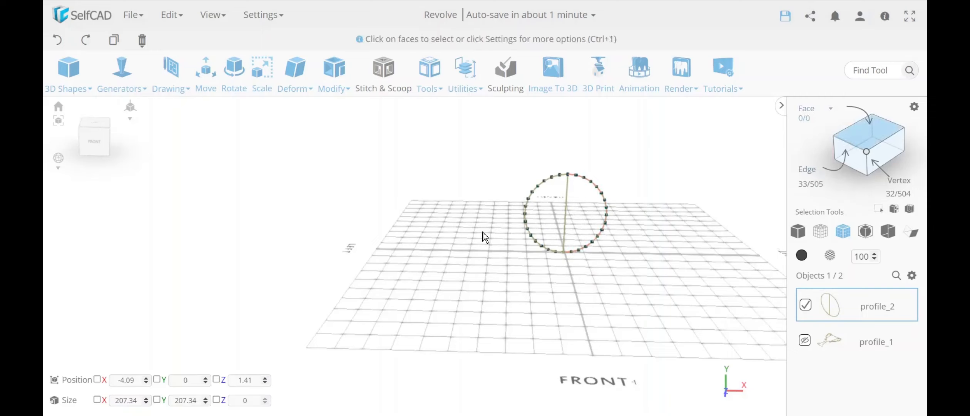
{"action": "double_click", "coordinate": [529, 203]}
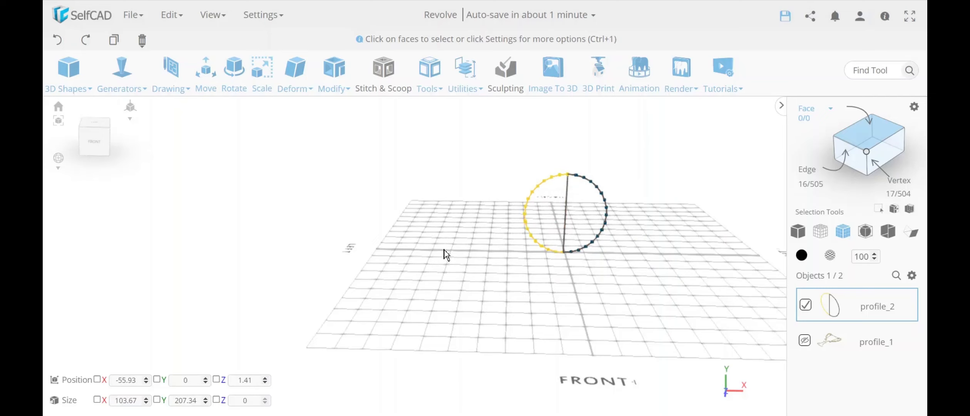
{"action": "key", "text": "Delete"}
{"action": "key", "text": "Return"}
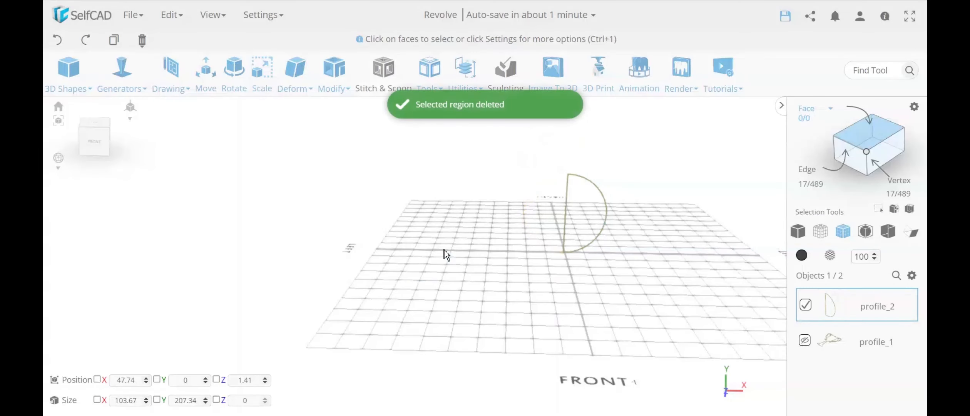
- Check the remaining half circle by selecting its region, clear the selection, and switch to edge selection mode
{"action": "left_click", "coordinate": [609, 213]}
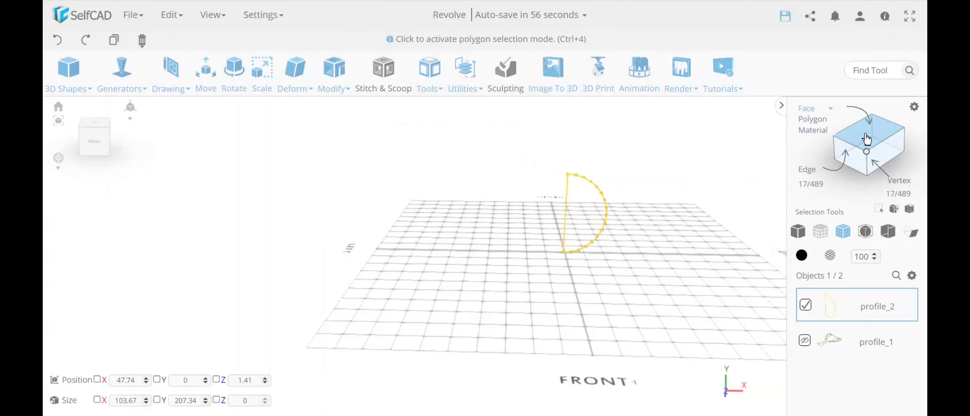
{"action": "left_click", "coordinate": [712, 195]}
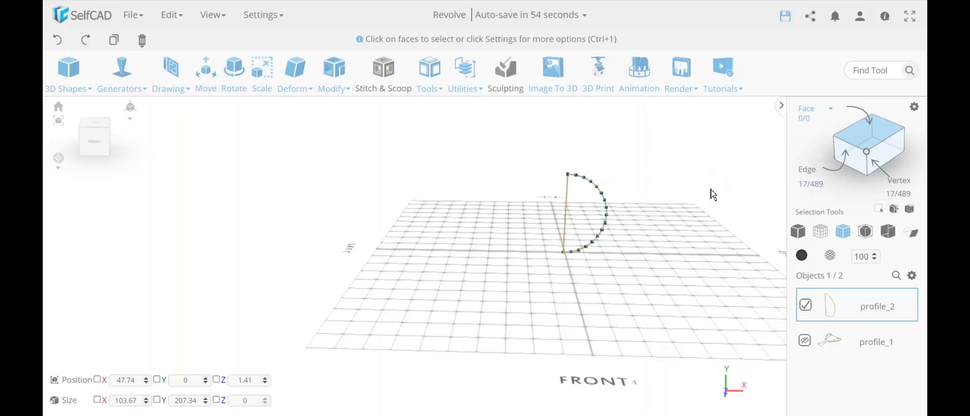
{"action": "left_click", "coordinate": [851, 151]}
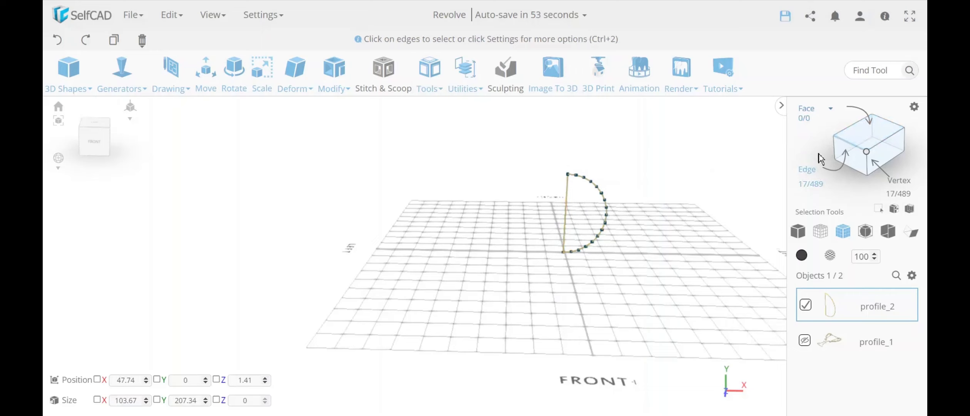
{"action": "left_click", "coordinate": [606, 209]}
{"action": "left_click", "coordinate": [566, 217]}
{"action": "left_click_drag", "start_coordinate": [493, 250], "coordinate": [486, 240]}
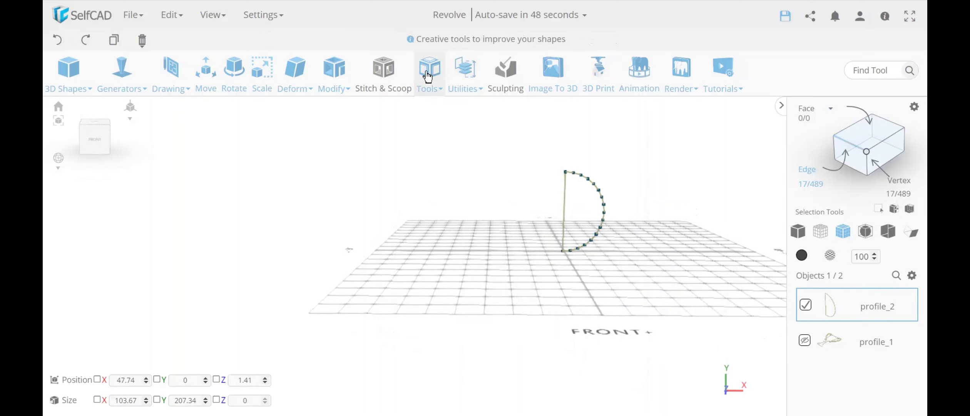
- Revolve the half circle 360 degrees with 16 segments and move the revolve axis away from its straight side to open a hole
{"action": "mouse_move", "coordinate": [427, 77]}
{"action": "left_click", "coordinate": [453, 160]}
{"action": "left_click_drag", "start_coordinate": [480, 251], "coordinate": [470, 305]}
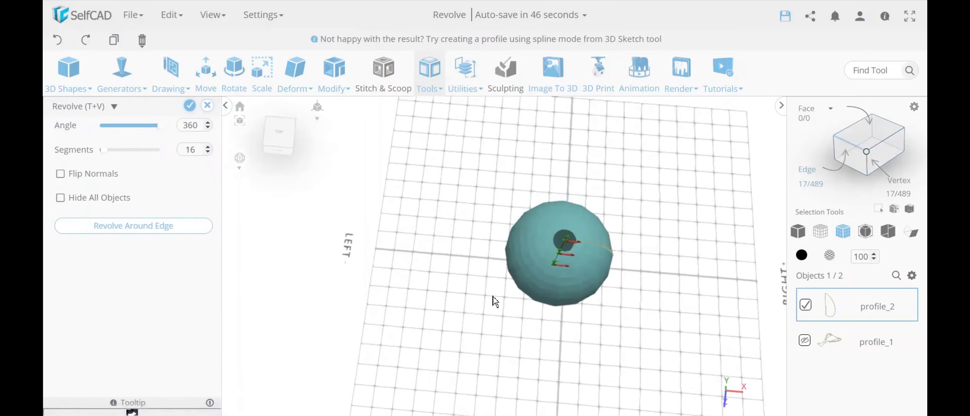
{"action": "left_click_drag", "start_coordinate": [571, 261], "coordinate": [535, 256]}
{"action": "left_click_drag", "start_coordinate": [576, 307], "coordinate": [396, 282]}
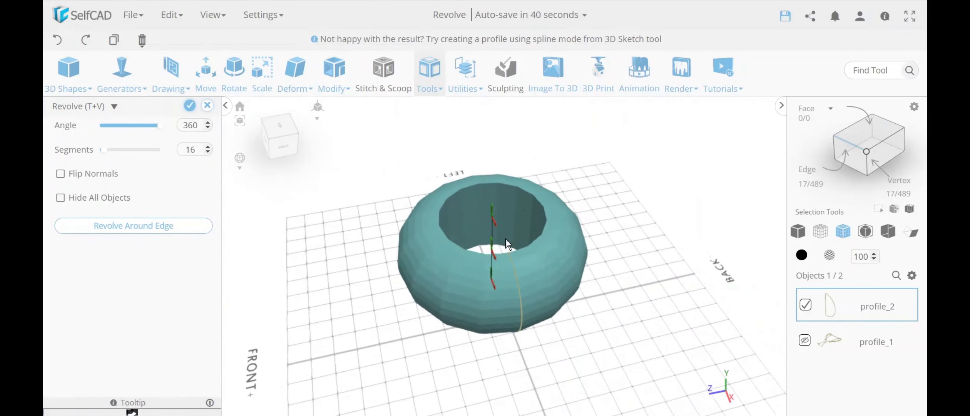
{"action": "left_click_drag", "start_coordinate": [520, 223], "coordinate": [562, 244]}
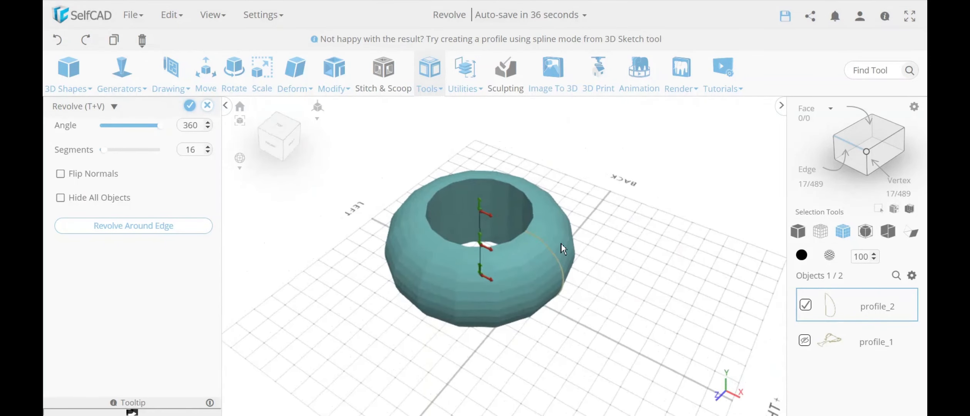
- Use Revolve Around Edge with the half circle's straight vertical edge as the axis to form a sphere
{"action": "left_click", "coordinate": [136, 233]}
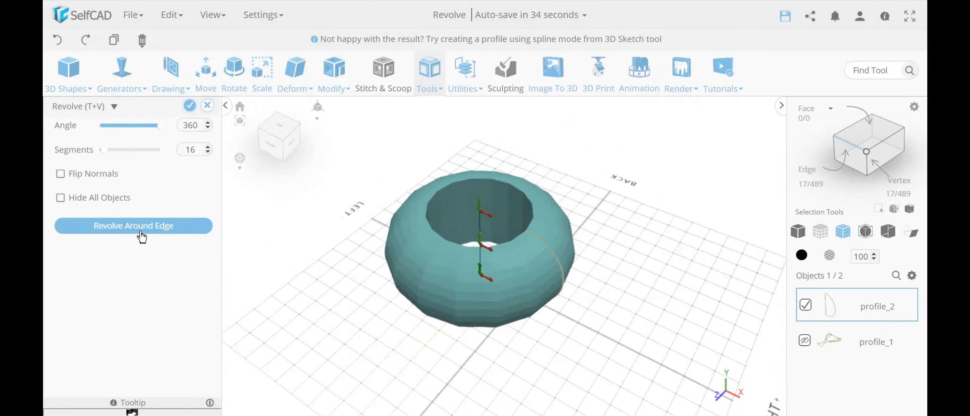
{"action": "left_click", "coordinate": [142, 233]}
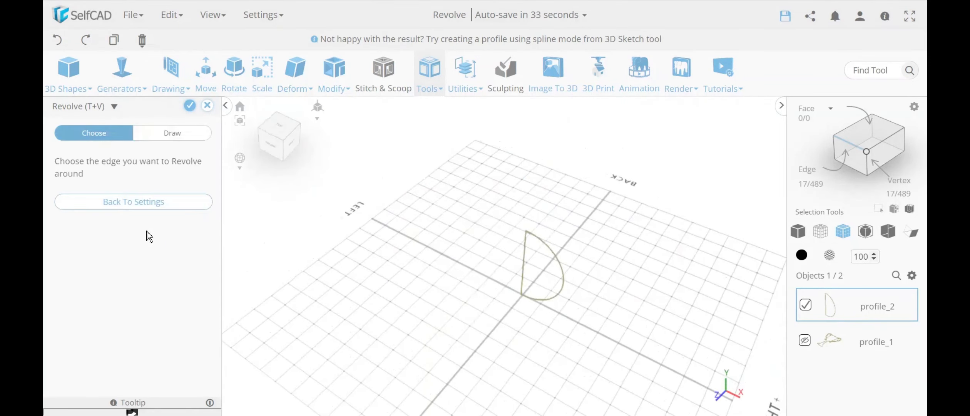
{"action": "left_click", "coordinate": [522, 265]}
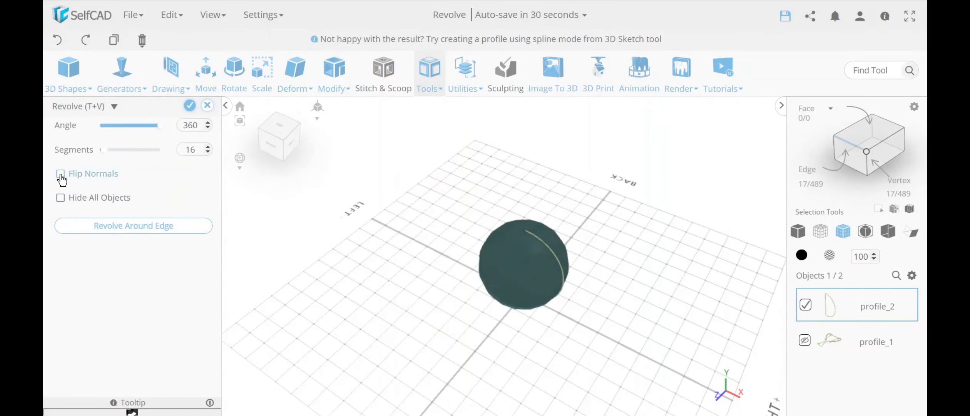
- Flip the normals of the revolved sphere and view it from several angles
{"action": "left_click_drag", "start_coordinate": [491, 327], "coordinate": [510, 295]}
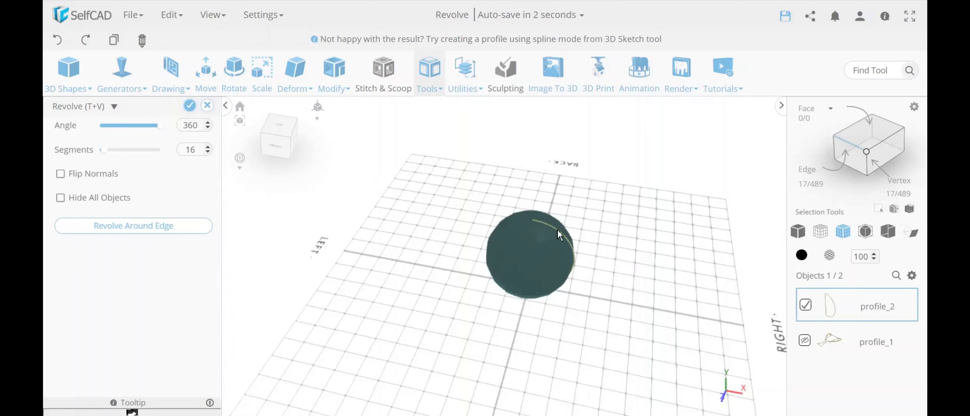
{"action": "left_click", "coordinate": [61, 173]}
{"action": "left_click_drag", "start_coordinate": [579, 299], "coordinate": [540, 293]}
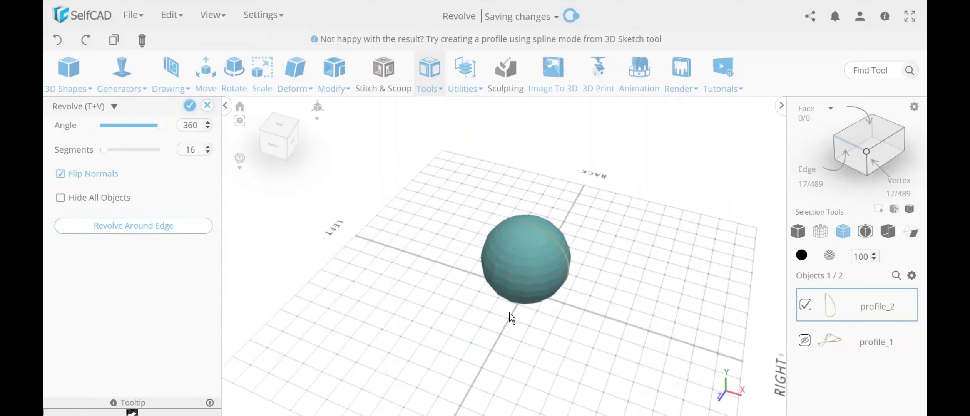
{"action": "left_click_drag", "start_coordinate": [531, 306], "coordinate": [499, 327]}
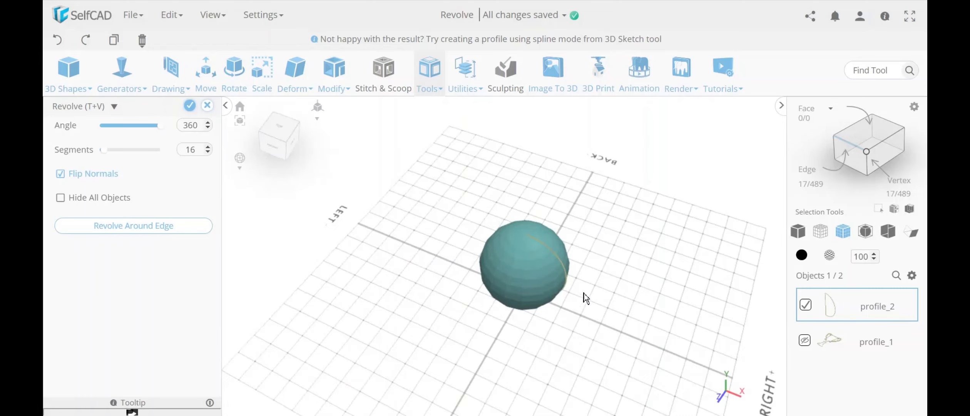
- Apply the revolve that forms the sphere, view the resulting mesh, and undo it to return to the half circle profile
{"action": "scroll", "coordinate": [543, 265], "scroll_direction": "up", "scroll_amount": 5}
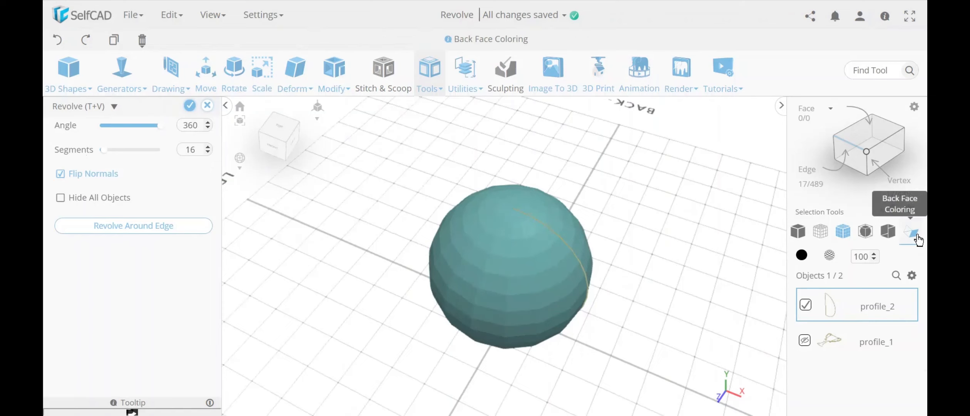
{"action": "mouse_move", "coordinate": [509, 273]}
{"action": "left_mouse_down"}
{"action": "mouse_move", "coordinate": [517, 188]}
{"action": "mouse_move", "coordinate": [526, 273]}
{"action": "left_mouse_up"}
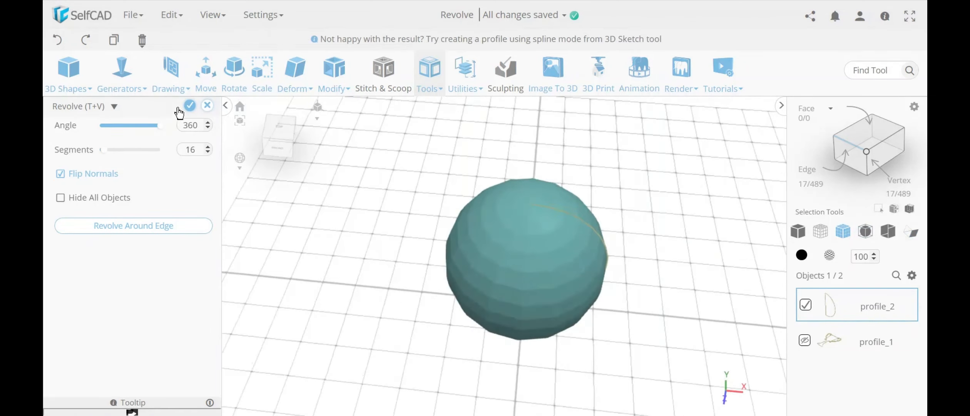
{"action": "left_click", "coordinate": [190, 113]}
{"action": "left_click_drag", "start_coordinate": [529, 257], "coordinate": [531, 277]}
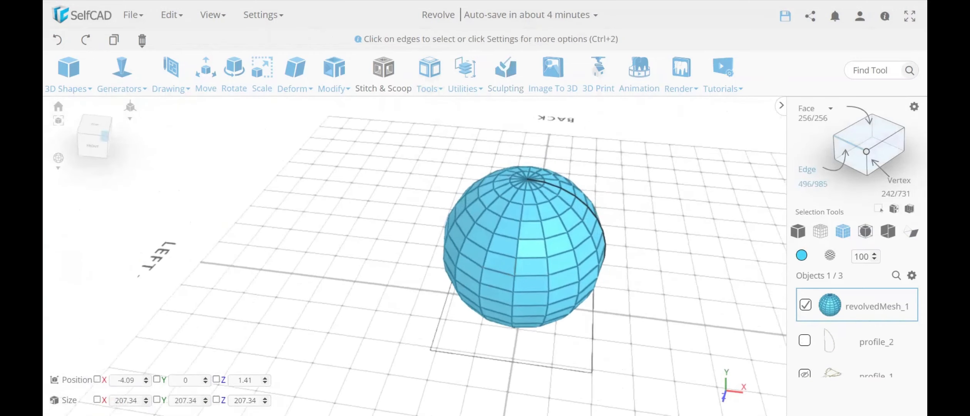
{"action": "left_click", "coordinate": [59, 41]}
{"action": "left_click_drag", "start_coordinate": [408, 301], "coordinate": [408, 298]}
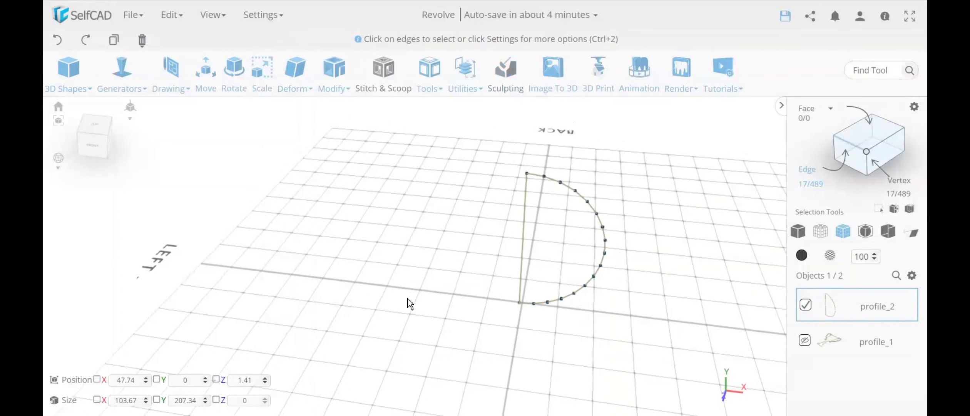
- Split the half circle's straight vertical edge off into a separate profile
{"action": "left_click", "coordinate": [529, 238]}
{"action": "left_click", "coordinate": [472, 92]}
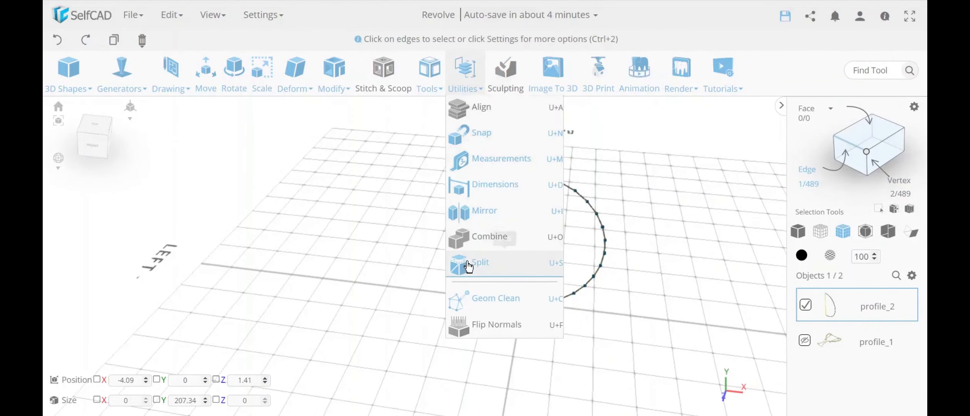
{"action": "left_click", "coordinate": [468, 265]}
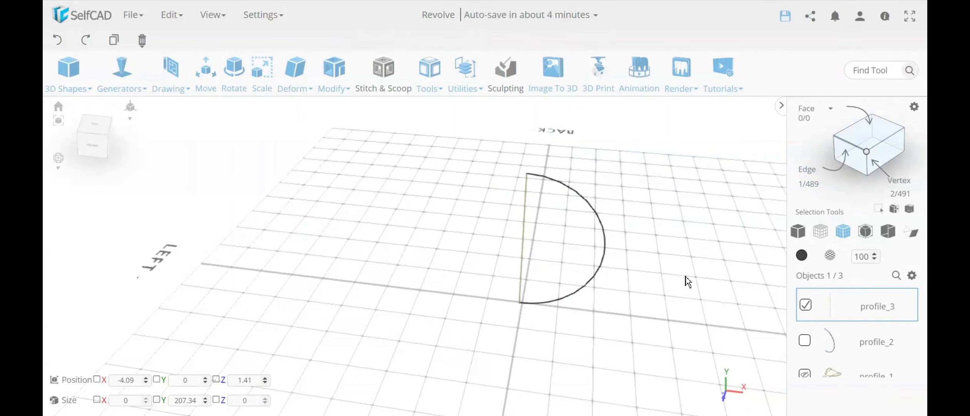
- Move the separated straight line away from the arc along the X axis to position -74.09
{"action": "left_click", "coordinate": [499, 275]}
{"action": "left_click", "coordinate": [525, 245]}
{"action": "left_click", "coordinate": [206, 79]}
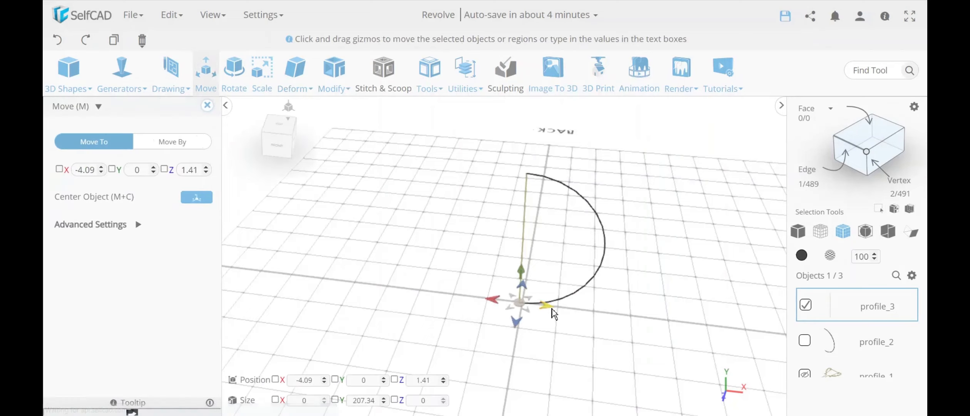
{"action": "left_click_drag", "start_coordinate": [552, 308], "coordinate": [496, 304]}
{"action": "left_click", "coordinate": [207, 105]}
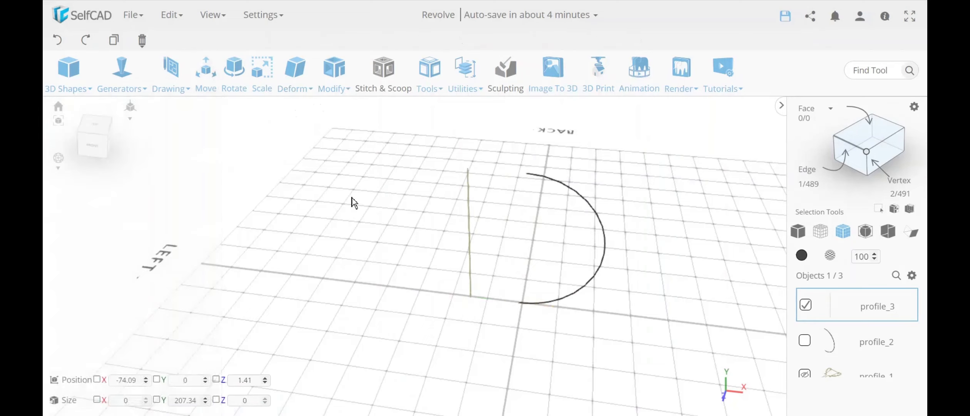
- Revolve the open arc 360 degrees around the separate straight line to form a hollow body with a central hole
{"action": "left_click", "coordinate": [354, 202]}
{"action": "left_click", "coordinate": [569, 296]}
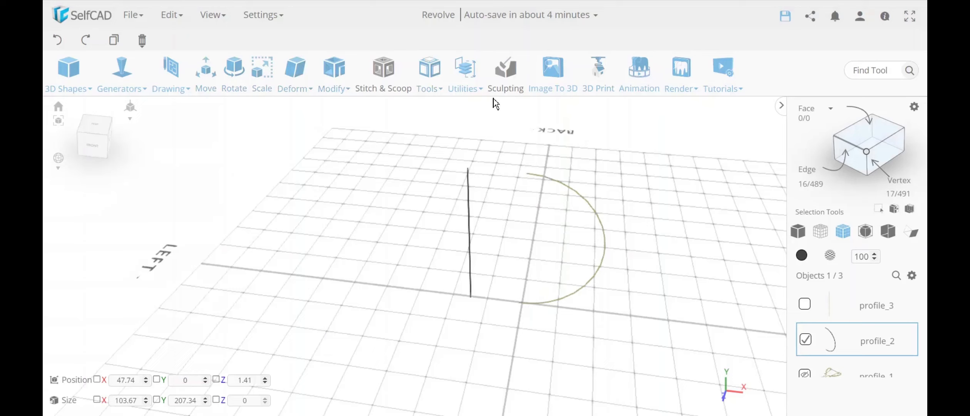
{"action": "left_click", "coordinate": [454, 85]}
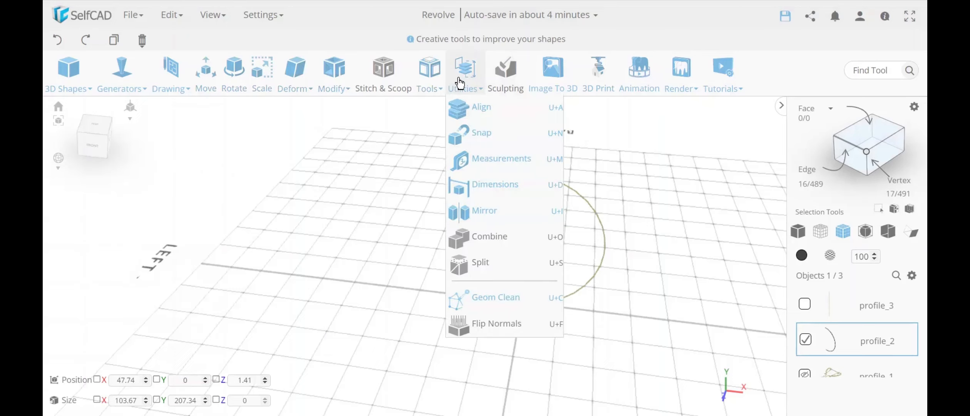
{"action": "left_click", "coordinate": [430, 75]}
{"action": "left_click", "coordinate": [460, 156]}
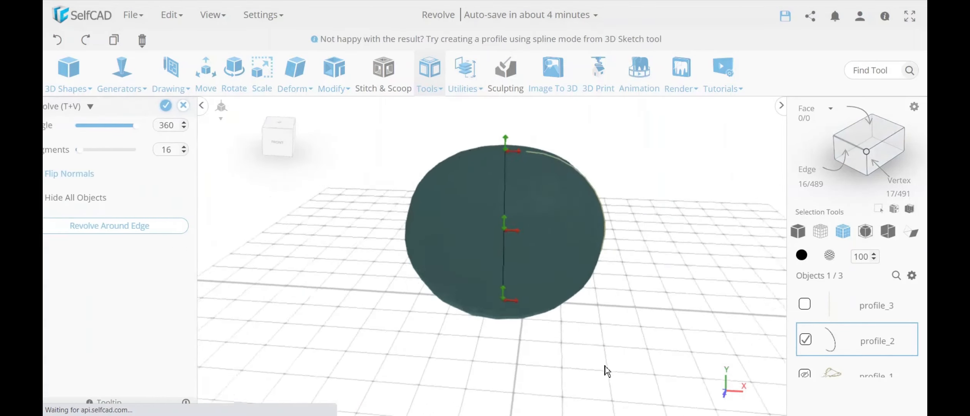
{"action": "left_click", "coordinate": [145, 231]}
{"action": "left_click", "coordinate": [474, 235]}
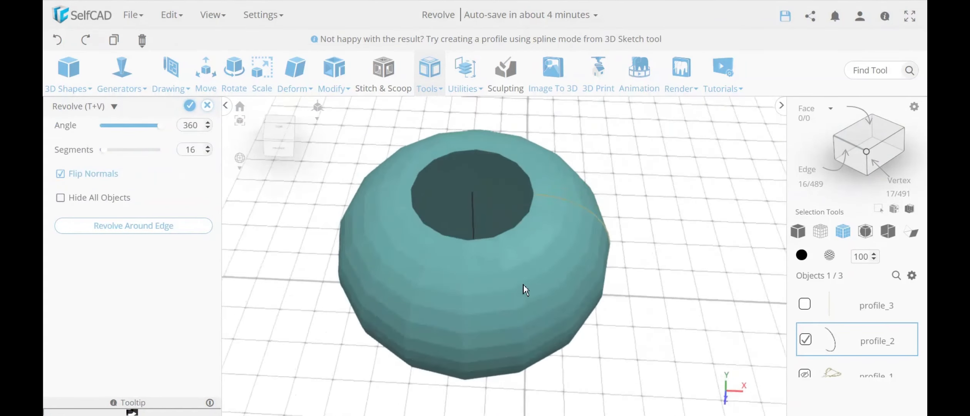
- Draw a revolve axis between the arc's two open ends to form a sphere, and discard the revolve
{"action": "left_click", "coordinate": [163, 229]}
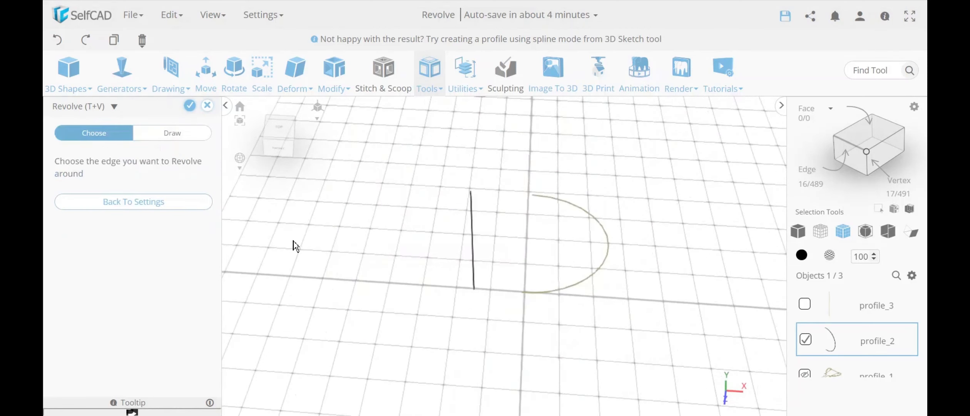
{"action": "left_click", "coordinate": [180, 133]}
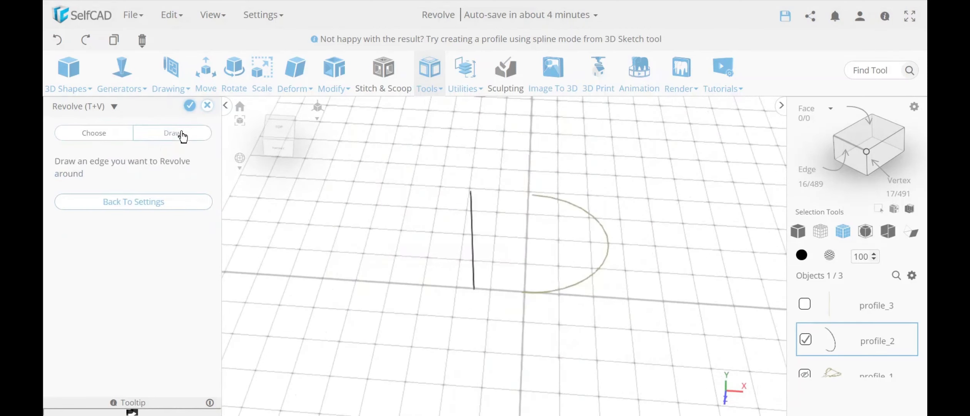
{"action": "left_click", "coordinate": [533, 195]}
{"action": "left_click", "coordinate": [526, 296]}
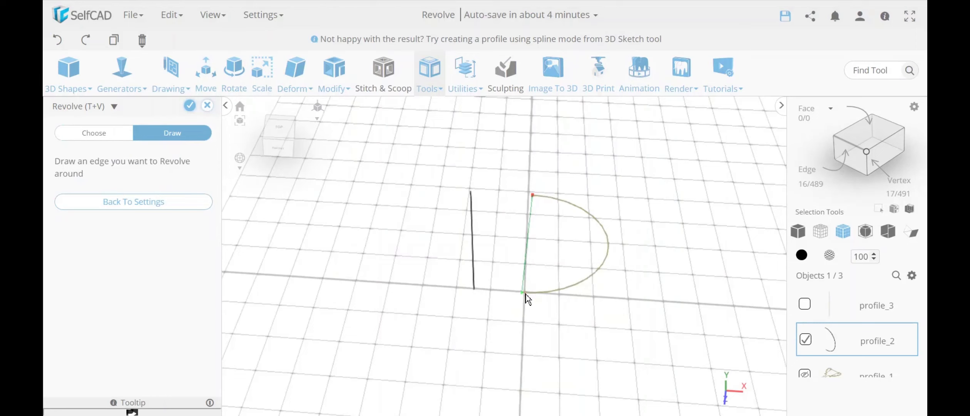
{"action": "left_click_drag", "start_coordinate": [548, 368], "coordinate": [384, 256]}
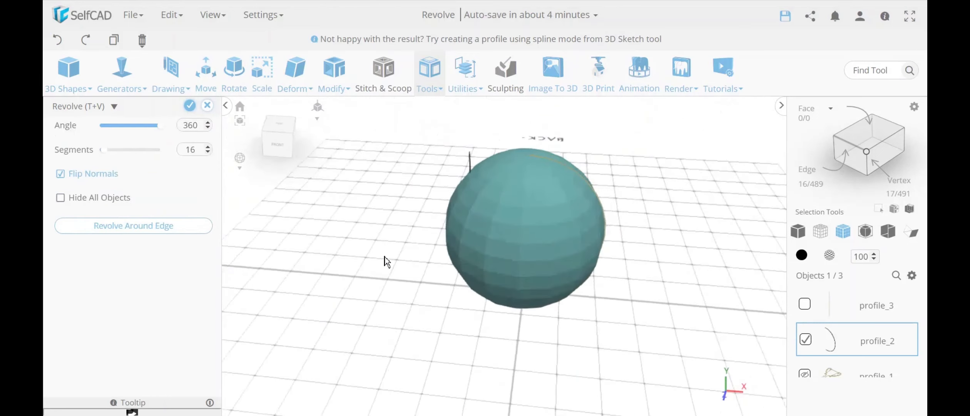
{"action": "left_click", "coordinate": [207, 105]}
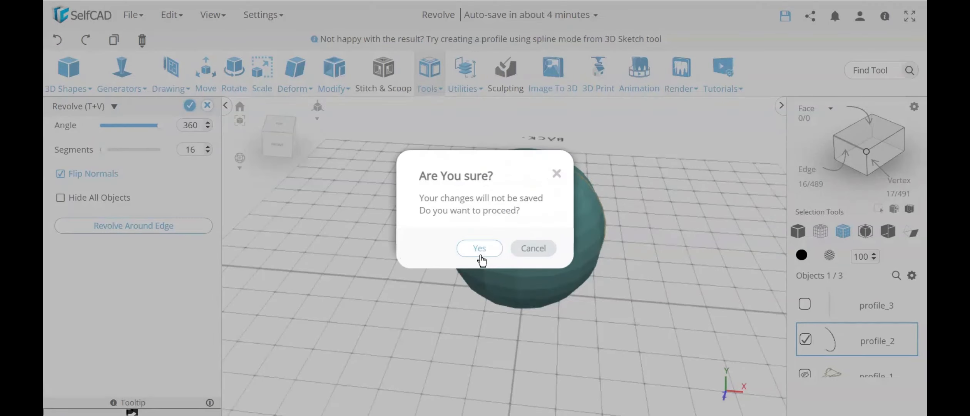
{"action": "left_click", "coordinate": [479, 249]}
{"action": "left_click_drag", "start_coordinate": [589, 332], "coordinate": [422, 167]}
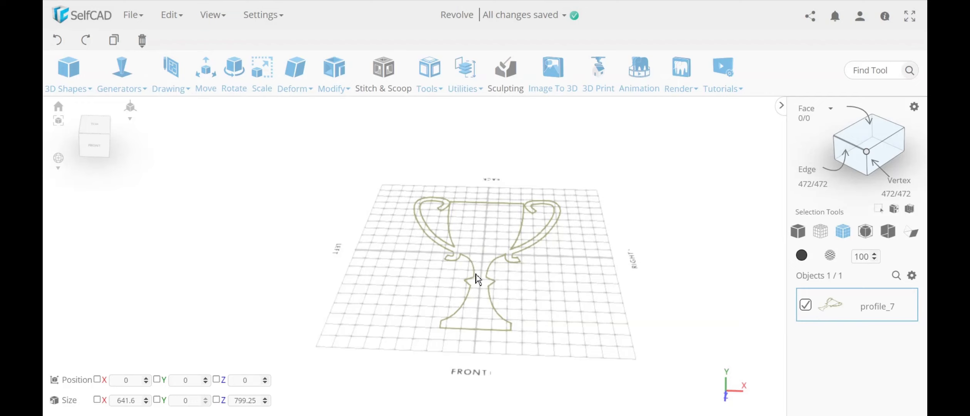
- Examine the trophy profile from above in vertex selection mode, focusing on the middle of its upper rim
{"action": "left_click", "coordinate": [94, 127]}
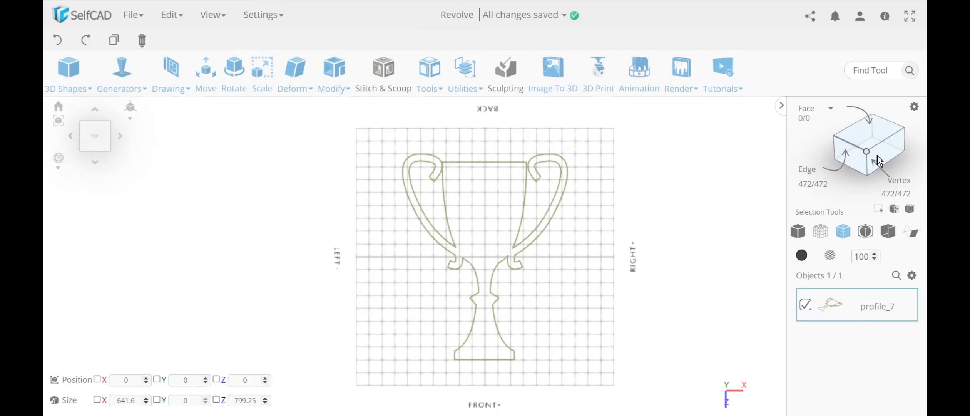
{"action": "left_click", "coordinate": [867, 152]}
{"action": "scroll", "coordinate": [482, 168], "scroll_direction": "up", "scroll_amount": 2}
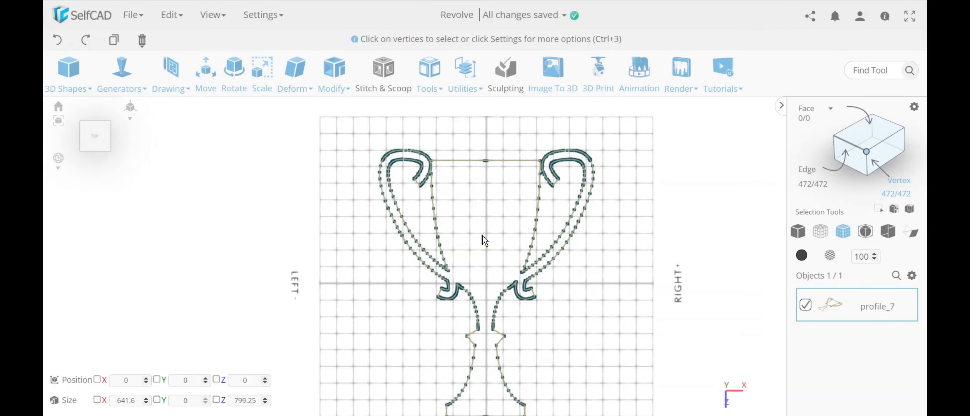
{"action": "scroll", "coordinate": [481, 171], "scroll_direction": "up", "scroll_amount": 5}
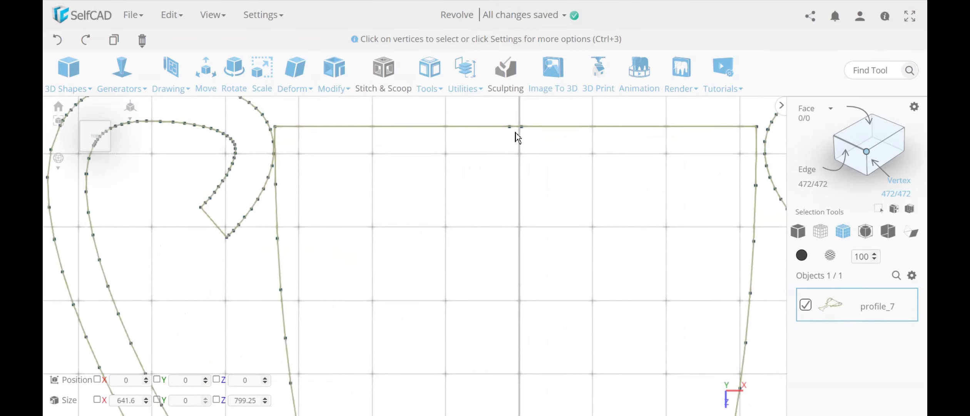
- Delete the short centre edges in the trophy profile's upper rim and base to separate its two halves
{"action": "left_click", "coordinate": [845, 151]}
{"action": "left_click", "coordinate": [516, 127]}
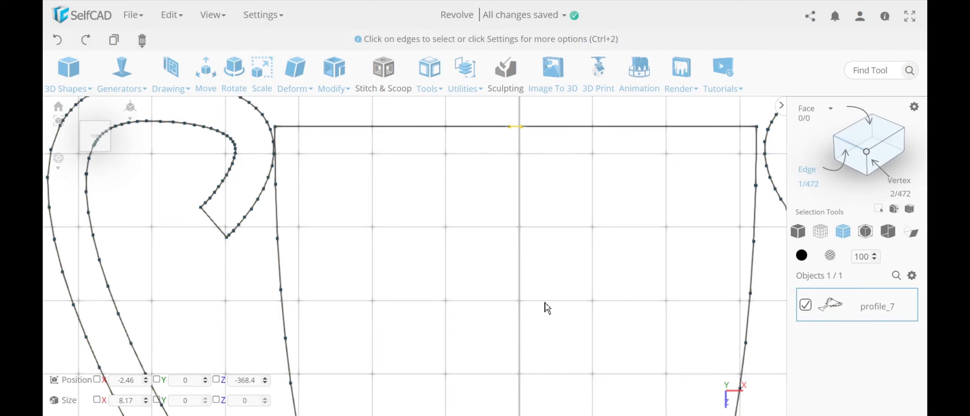
{"action": "scroll", "coordinate": [548, 308], "scroll_direction": "down", "scroll_amount": 10}
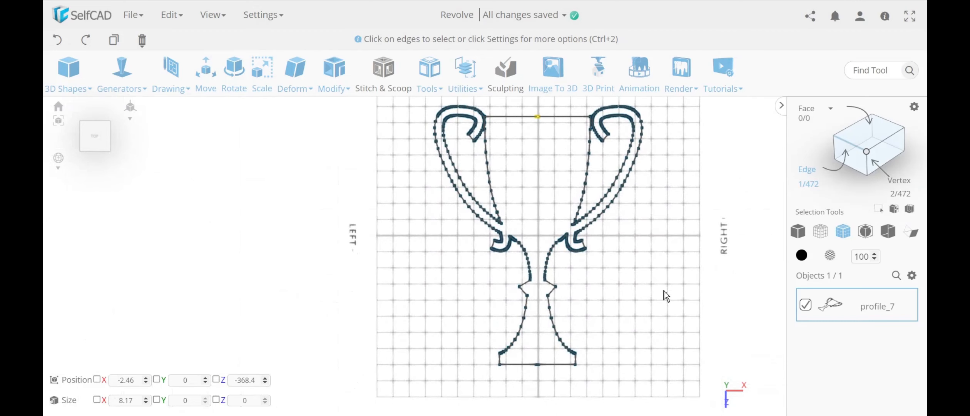
{"action": "scroll", "coordinate": [675, 291], "scroll_direction": "down", "scroll_amount": 1}
{"action": "right_click_drag", "start_coordinate": [676, 290], "coordinate": [678, 323]}
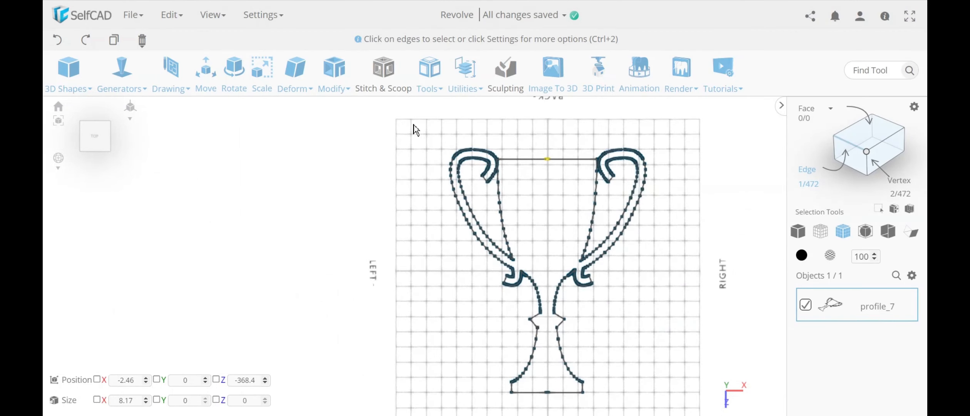
{"action": "left_click", "coordinate": [427, 86]}
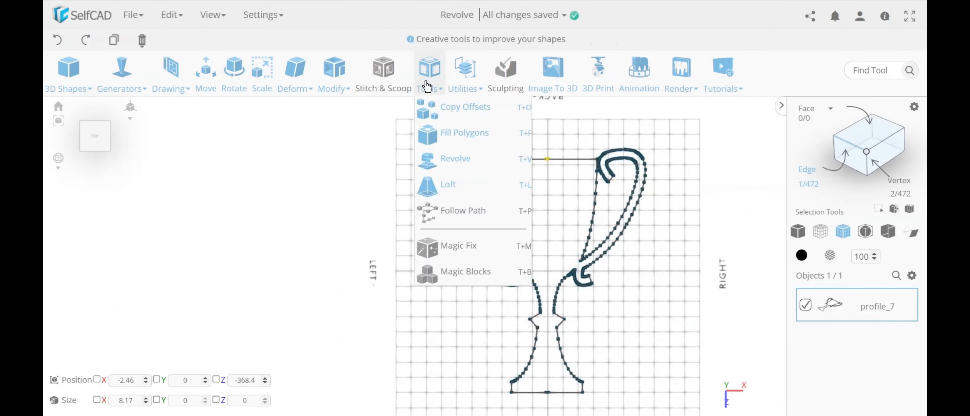
{"action": "left_click", "coordinate": [337, 72]}
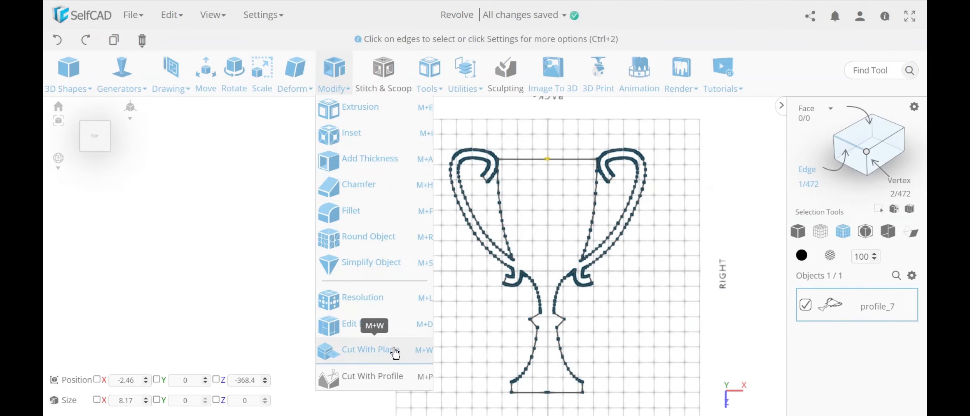
{"action": "scroll", "coordinate": [546, 408], "scroll_direction": "up", "scroll_amount": 10}
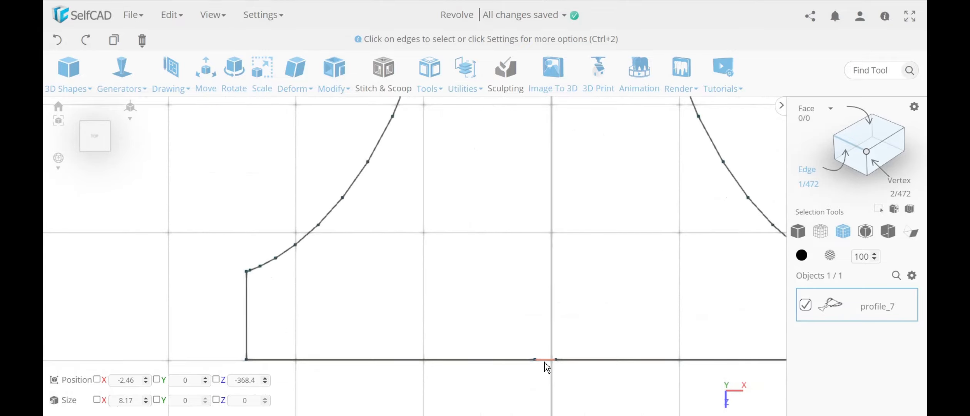
{"action": "left_click", "coordinate": [544, 361]}
{"action": "key", "text": "Delete"}
{"action": "key", "text": "Return"}
{"action": "scroll", "coordinate": [520, 304], "scroll_direction": "down", "scroll_amount": 8}
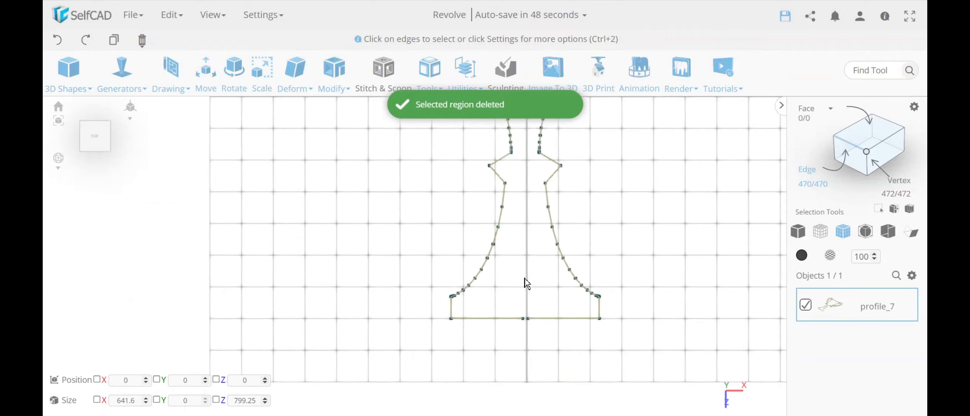
{"action": "scroll", "coordinate": [527, 283], "scroll_direction": "down", "scroll_amount": 10}
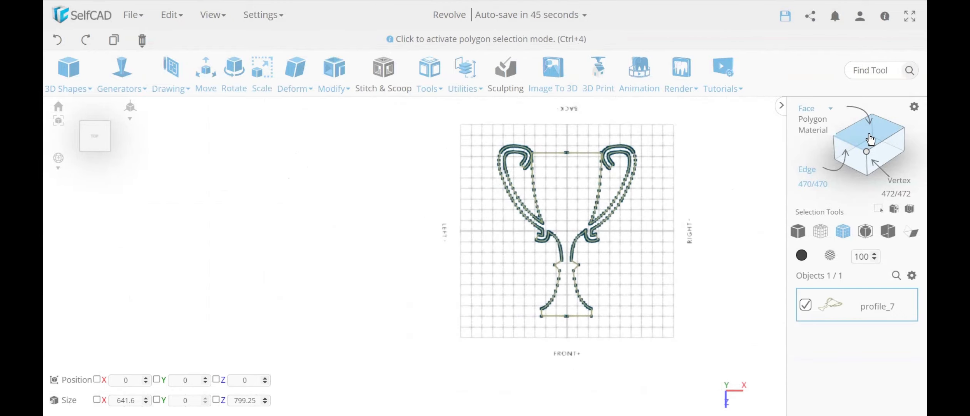
- Select the left half of the trophy profile in face selection mode and delete it
{"action": "left_click", "coordinate": [871, 139]}
{"action": "left_click", "coordinate": [541, 227]}
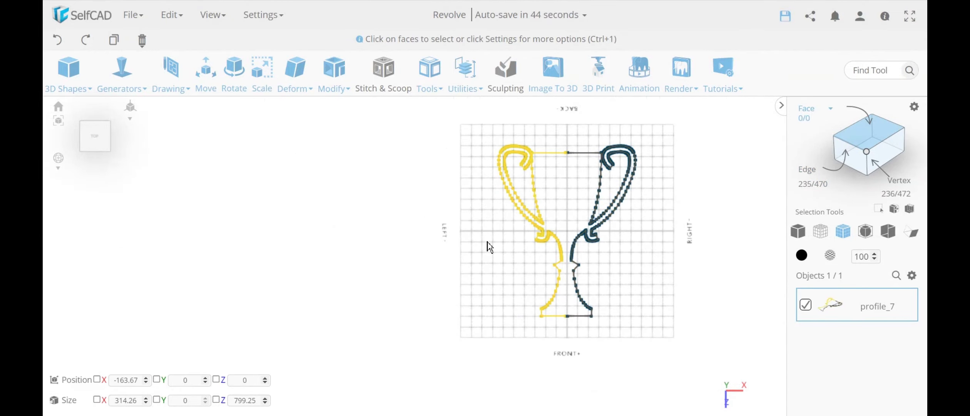
{"action": "scroll", "coordinate": [487, 241], "scroll_direction": "up", "scroll_amount": 2}
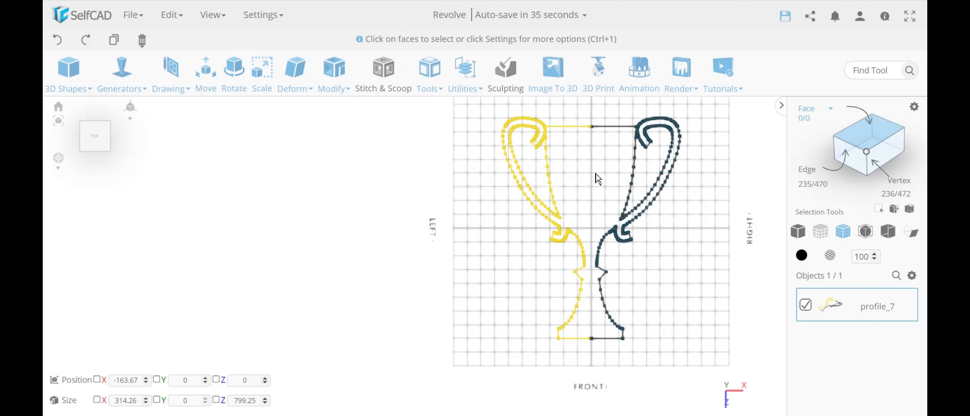
{"action": "key", "text": "Delete"}
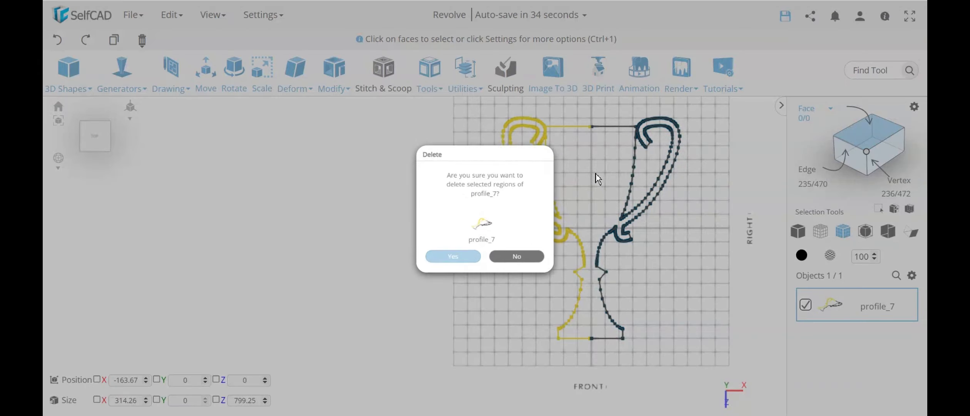
{"action": "key", "text": "Return"}
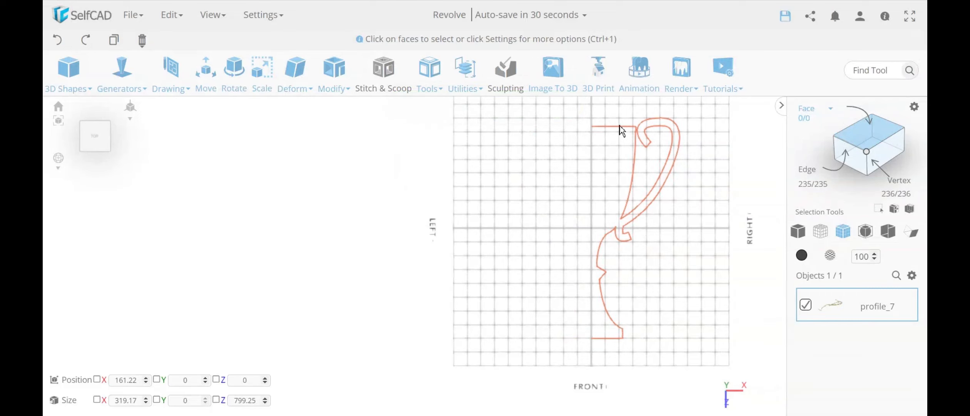
- Select the two open end vertices of the trophy profile's rim and base, and move them outward to about X -42
{"action": "left_click", "coordinate": [867, 151]}
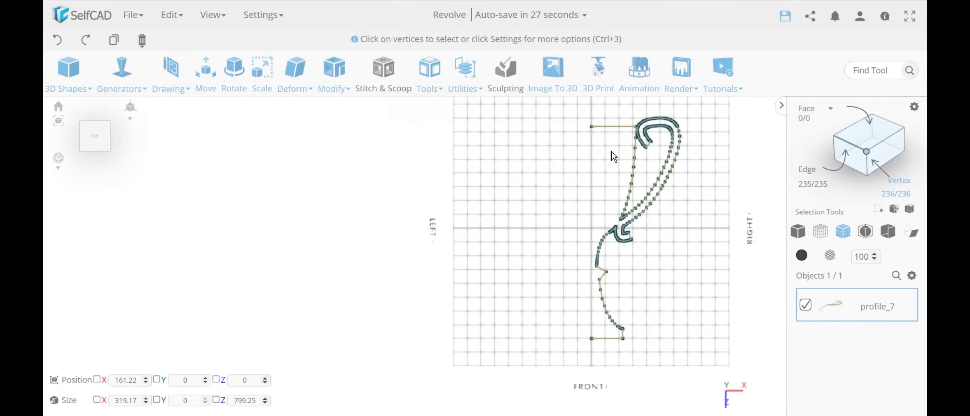
{"action": "left_click_drag", "start_coordinate": [611, 152], "coordinate": [581, 127]}
{"action": "left_click_drag", "start_coordinate": [595, 346], "coordinate": [576, 329]}
{"action": "left_click", "coordinate": [206, 75]}
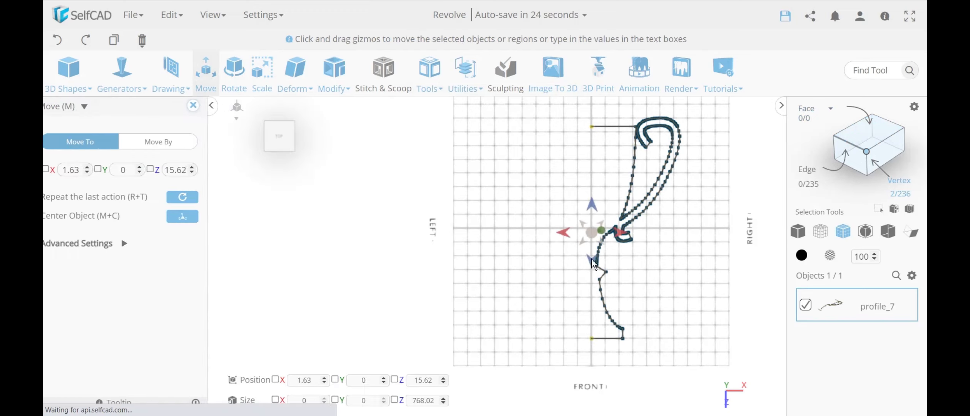
{"action": "left_click_drag", "start_coordinate": [620, 234], "coordinate": [612, 235]}
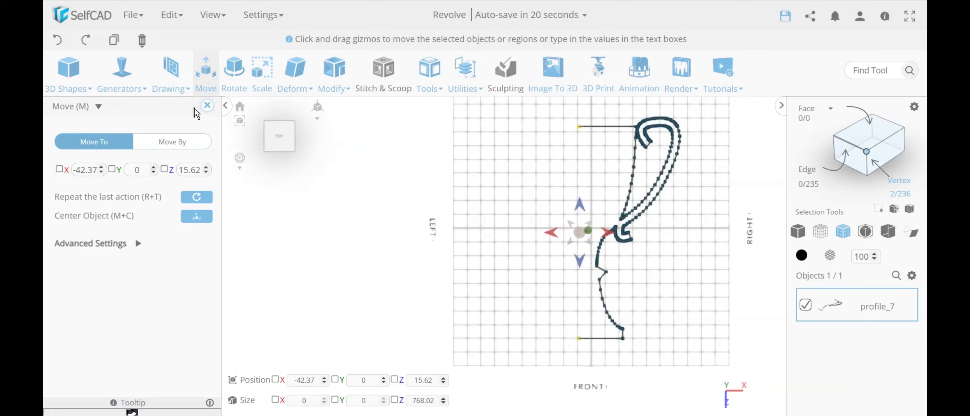
{"action": "left_click", "coordinate": [207, 106]}
- Try revolving the whole half profile around an axis drawn between its rim and base end points, and discard the revolve
{"action": "key", "text": "ctrl+a"}
{"action": "right_click_drag", "start_coordinate": [521, 215], "coordinate": [415, 231]}
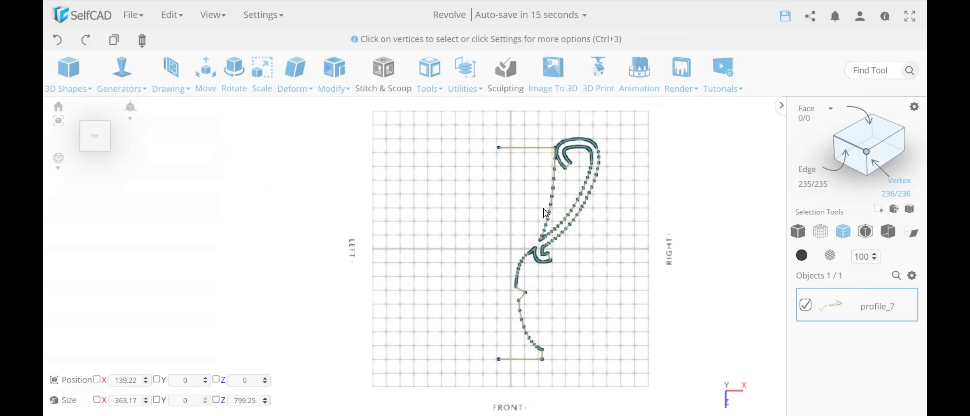
{"action": "scroll", "coordinate": [544, 209], "scroll_direction": "up", "scroll_amount": 3}
{"action": "scroll", "coordinate": [589, 266], "scroll_direction": "down", "scroll_amount": 4}
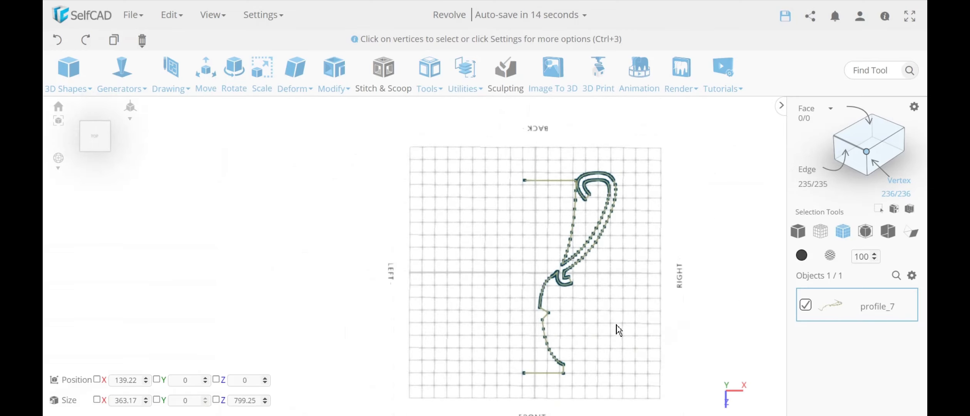
{"action": "left_click_drag", "start_coordinate": [619, 330], "coordinate": [610, 304]}
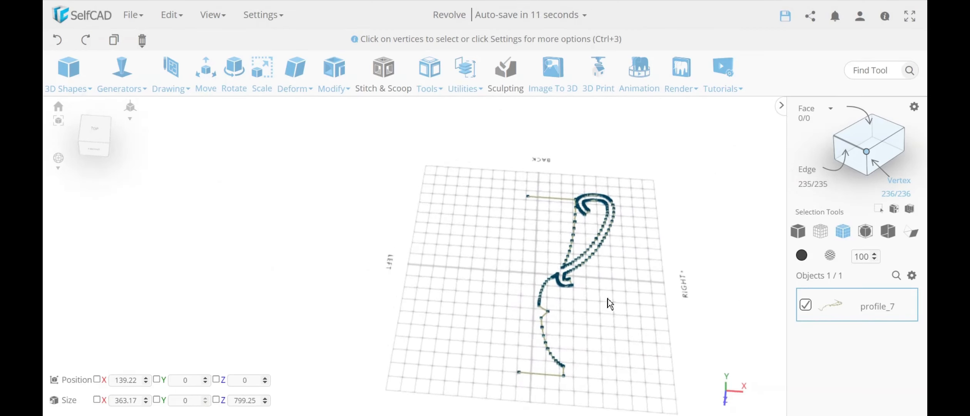
{"action": "left_click", "coordinate": [431, 90]}
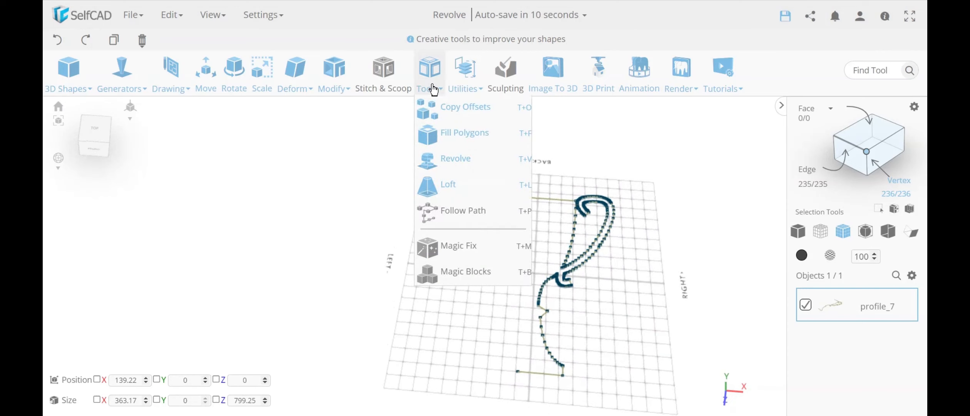
{"action": "left_click", "coordinate": [462, 160]}
{"action": "left_click", "coordinate": [163, 225]}
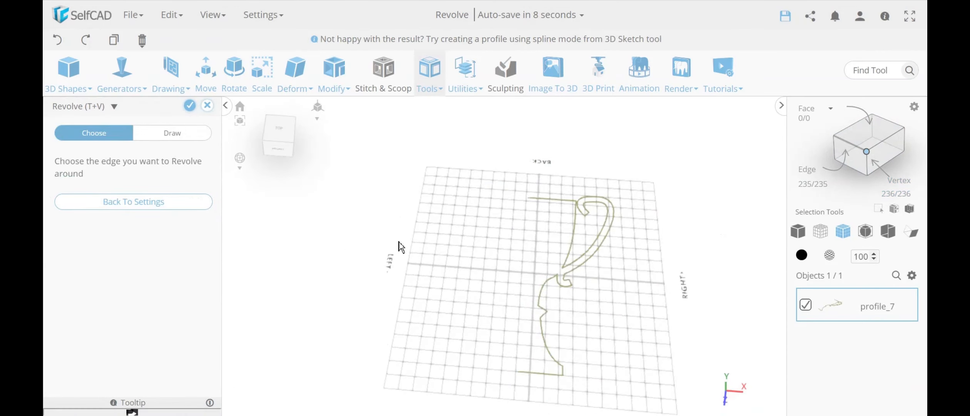
{"action": "left_click", "coordinate": [172, 135]}
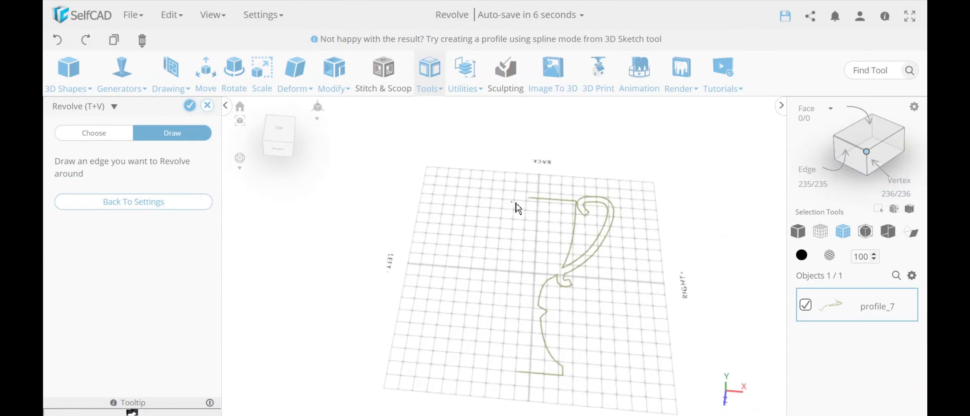
{"action": "left_click", "coordinate": [528, 198]}
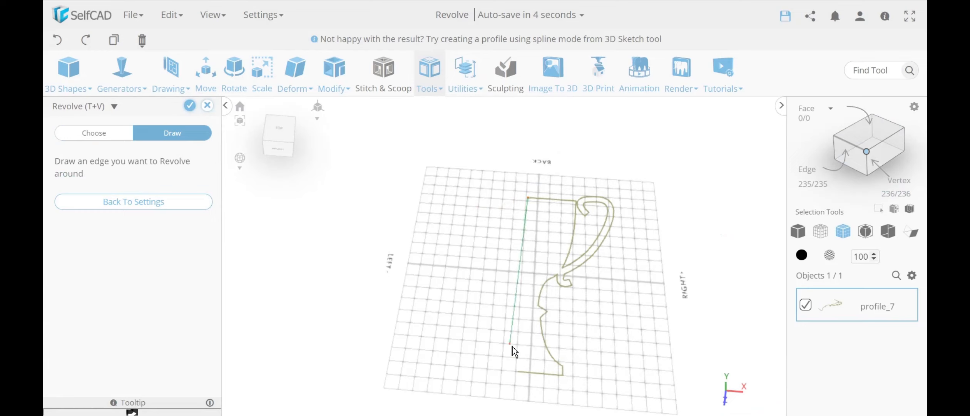
{"action": "left_click", "coordinate": [518, 372]}
{"action": "right_click_drag", "start_coordinate": [519, 372], "coordinate": [589, 300]}
{"action": "left_click", "coordinate": [207, 105]}
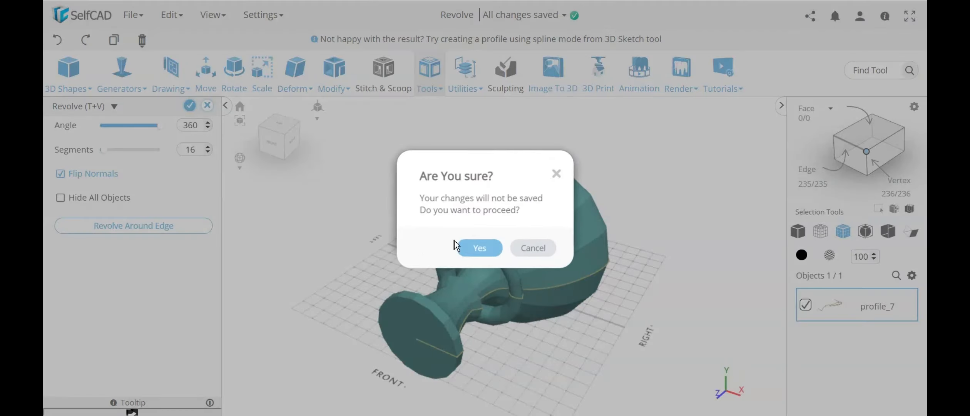
{"action": "left_click", "coordinate": [480, 245]}
- Draw a straight sketch line joining the lower end of the cup wall to the upper end of the stem
{"action": "right_click_drag", "start_coordinate": [408, 268], "coordinate": [411, 273]}
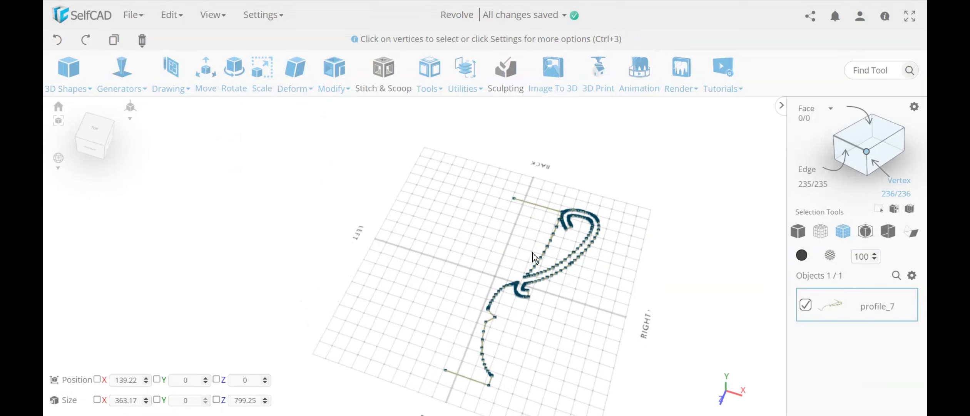
{"action": "right_click_drag", "start_coordinate": [567, 303], "coordinate": [600, 304]}
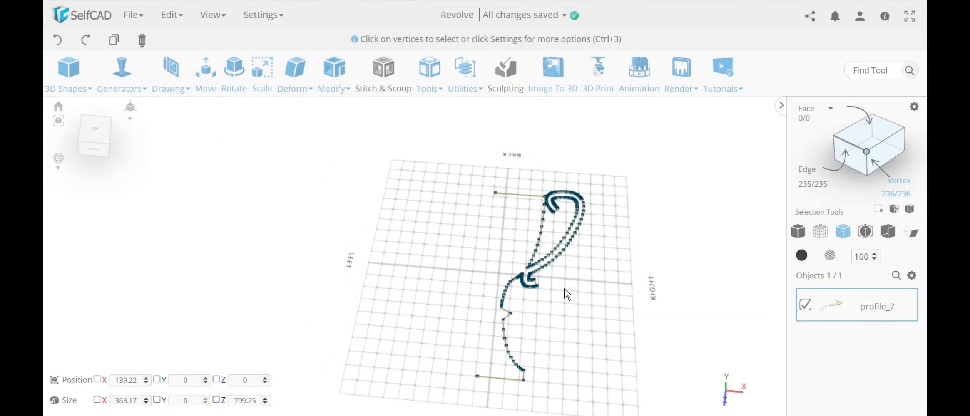
{"action": "key", "text": "ctrl+3"}
{"action": "scroll", "coordinate": [539, 258], "scroll_direction": "up", "scroll_amount": 5}
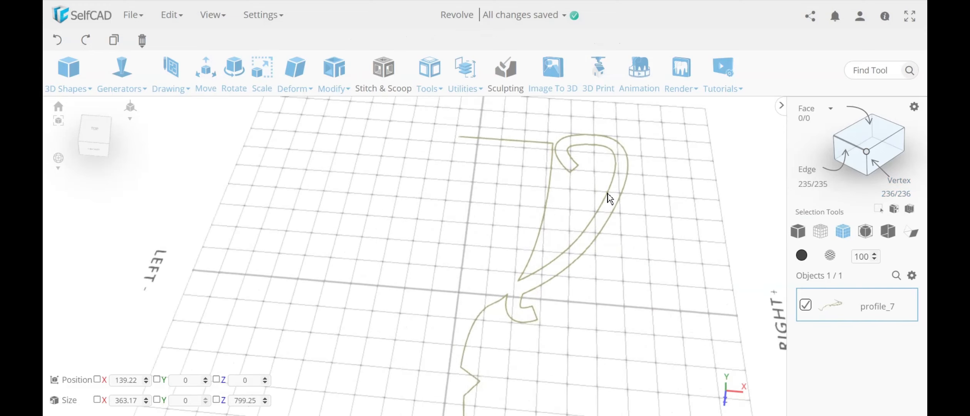
{"action": "left_click", "coordinate": [186, 95]}
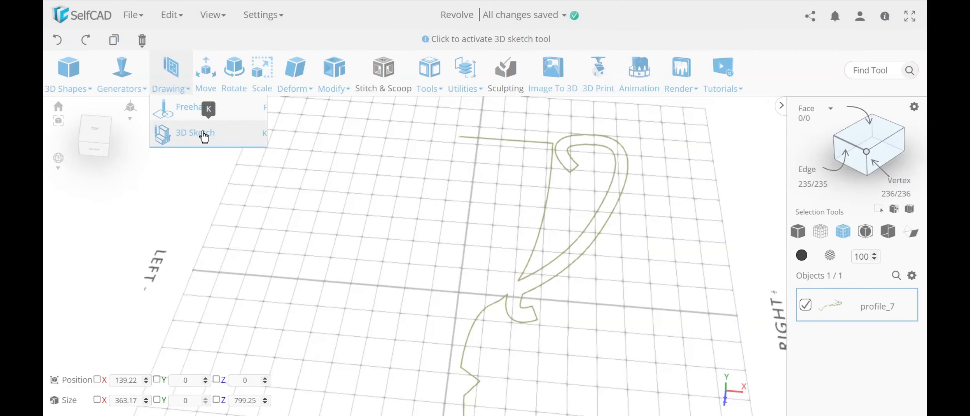
{"action": "left_click", "coordinate": [201, 133]}
{"action": "scroll", "coordinate": [528, 290], "scroll_direction": "up", "scroll_amount": 4}
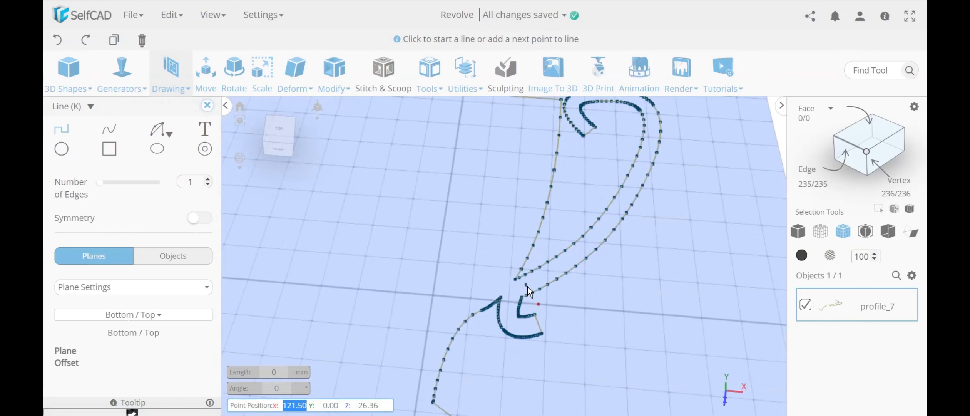
{"action": "scroll", "coordinate": [512, 283], "scroll_direction": "up", "scroll_amount": 1}
{"action": "left_click", "coordinate": [503, 274]}
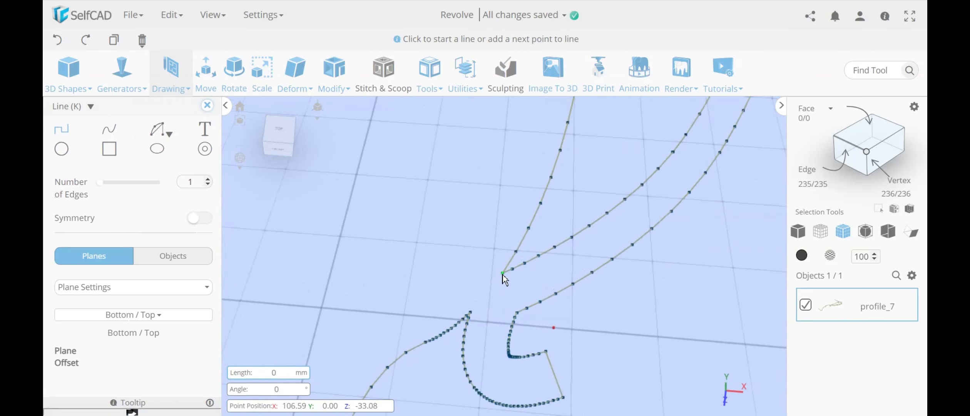
{"action": "left_click", "coordinate": [470, 313]}
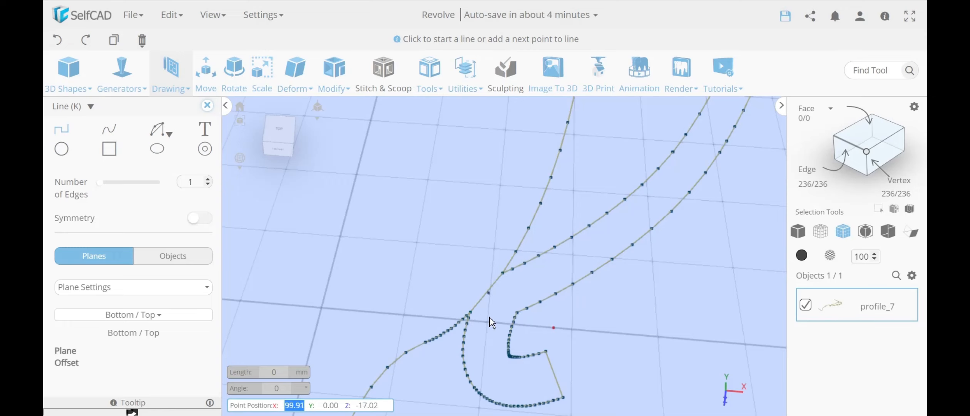
{"action": "scroll", "coordinate": [512, 303], "scroll_direction": "down", "scroll_amount": 3}
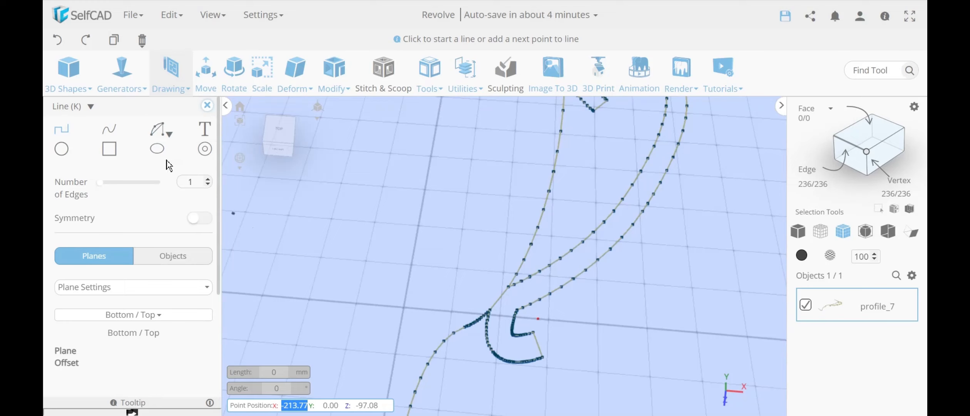
{"action": "left_click", "coordinate": [206, 106]}
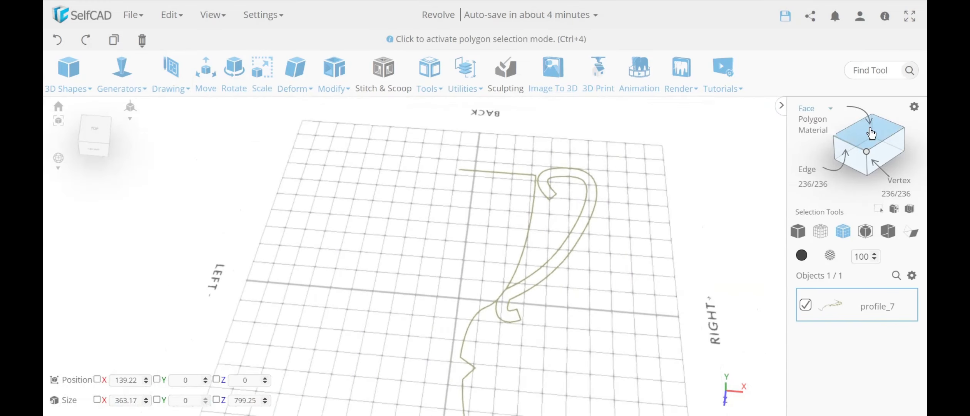
- Select the handle outline in face selection mode, split it into a separate object, and hide the remaining trophy profile
{"action": "left_click", "coordinate": [871, 133]}
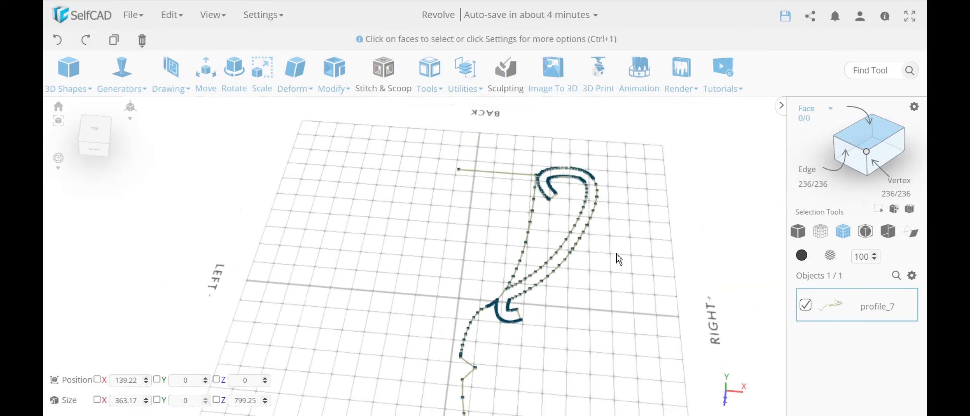
{"action": "left_click", "coordinate": [562, 269]}
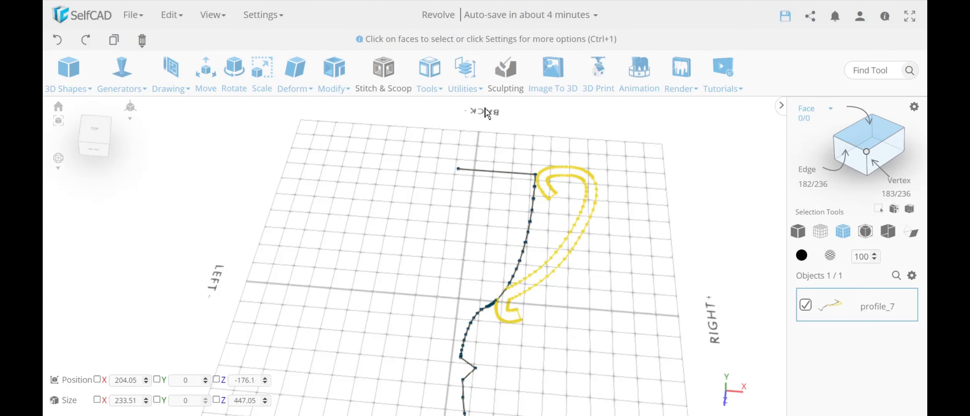
{"action": "left_click", "coordinate": [465, 76]}
{"action": "left_click", "coordinate": [486, 263]}
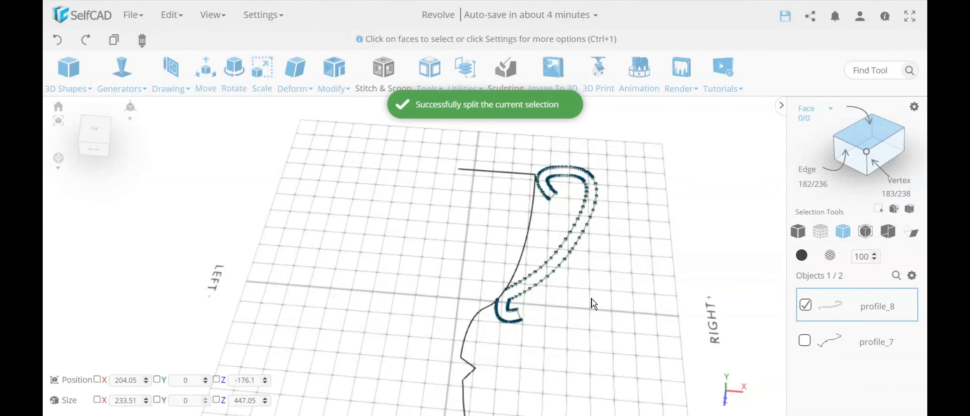
{"action": "left_click", "coordinate": [912, 275]}
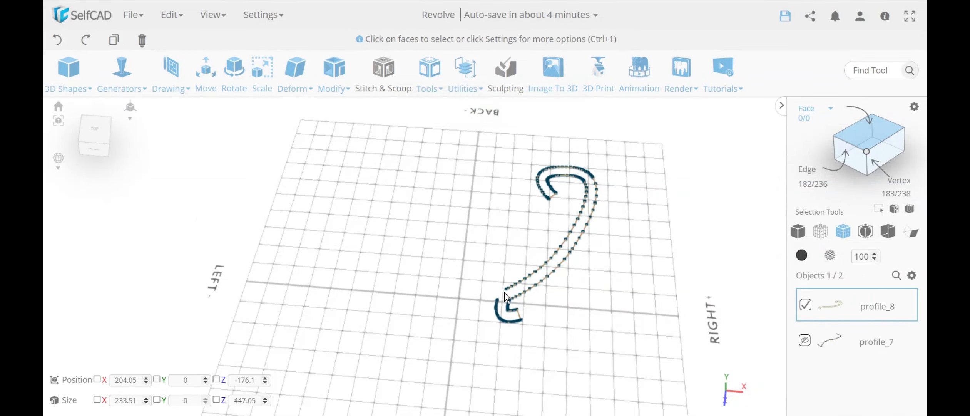
- Close the gap near the handle outline's lower end with a straight line about 33 mm long, and undo that line
{"action": "scroll", "coordinate": [506, 297], "scroll_direction": "up", "scroll_amount": 5}
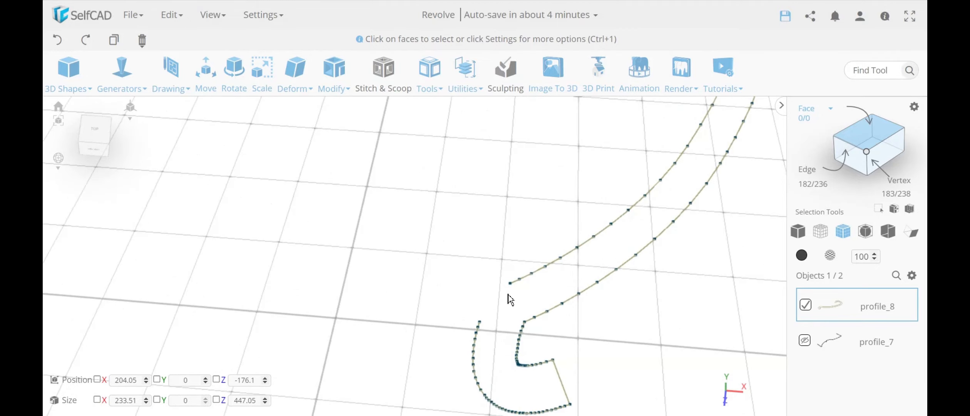
{"action": "left_click", "coordinate": [170, 77]}
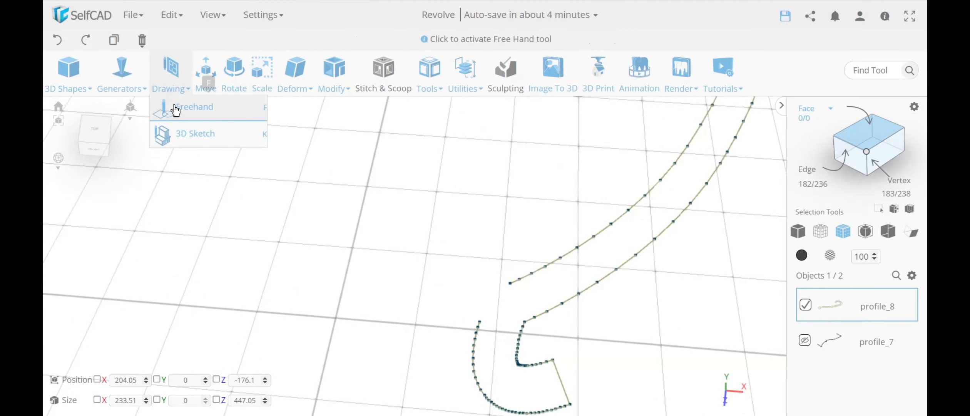
{"action": "left_click", "coordinate": [194, 133]}
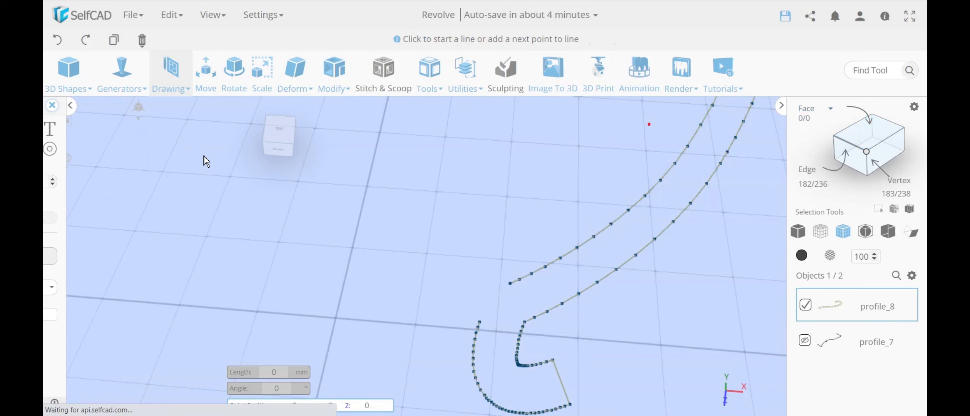
{"action": "left_click", "coordinate": [510, 284]}
{"action": "left_click", "coordinate": [479, 321]}
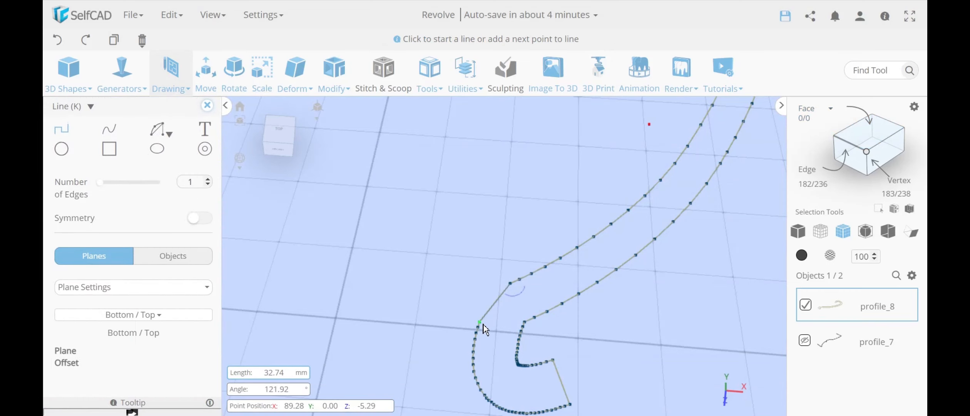
{"action": "left_click", "coordinate": [207, 107]}
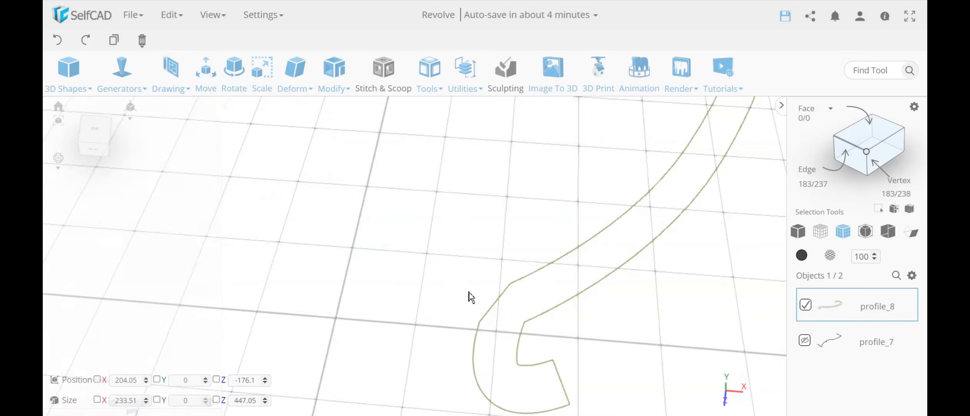
{"action": "scroll", "coordinate": [502, 319], "scroll_direction": "up", "scroll_amount": 5}
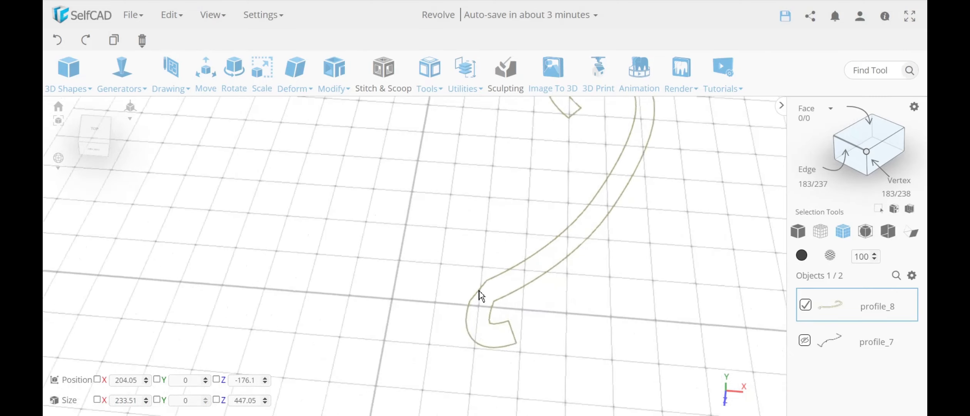
{"action": "left_click", "coordinate": [64, 45]}
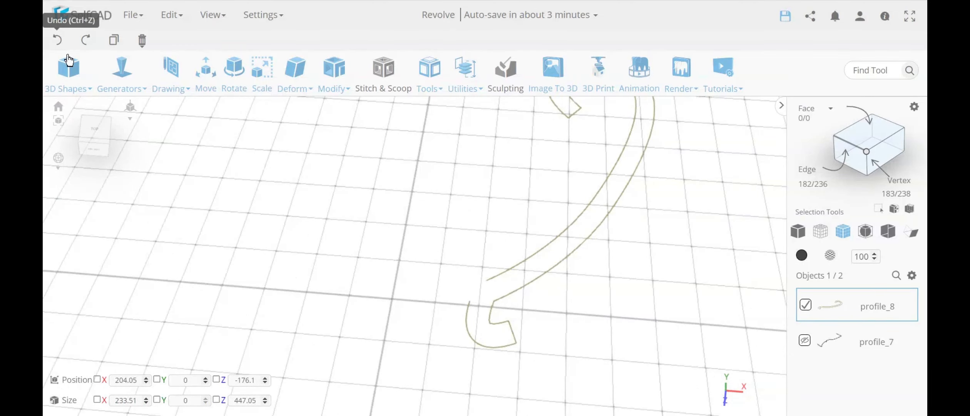
- Close the gap near the handle outline's lower end with a sketch arc about 33 mm long and bulging about 2 mm outward
{"action": "left_click", "coordinate": [169, 79]}
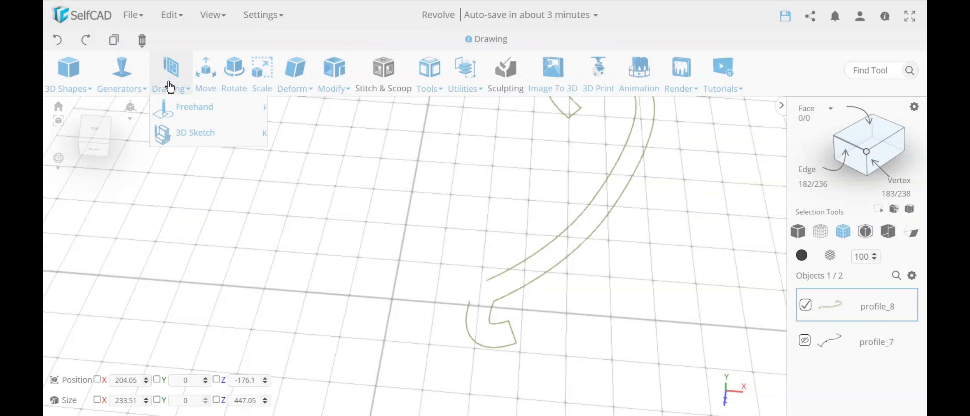
{"action": "left_click", "coordinate": [196, 134]}
{"action": "mouse_move", "coordinate": [158, 129]}
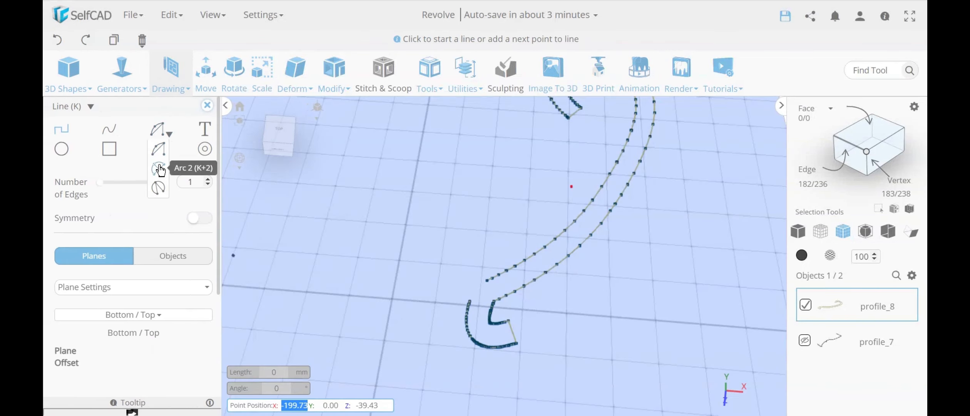
{"action": "left_click", "coordinate": [160, 169]}
{"action": "left_click", "coordinate": [470, 301]}
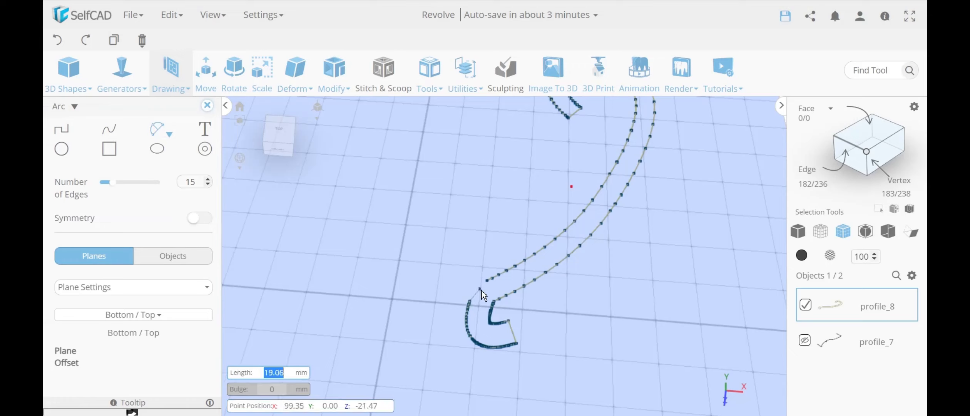
{"action": "left_click", "coordinate": [488, 283]}
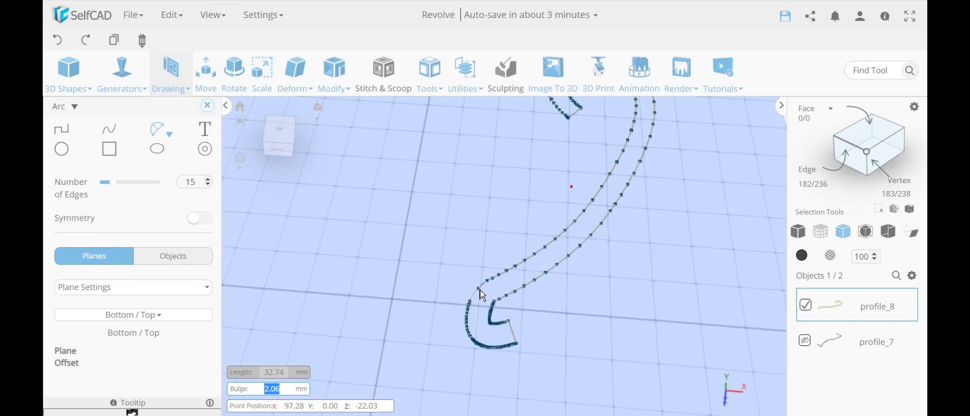
{"action": "left_click", "coordinate": [481, 294]}
{"action": "left_click", "coordinate": [207, 107]}
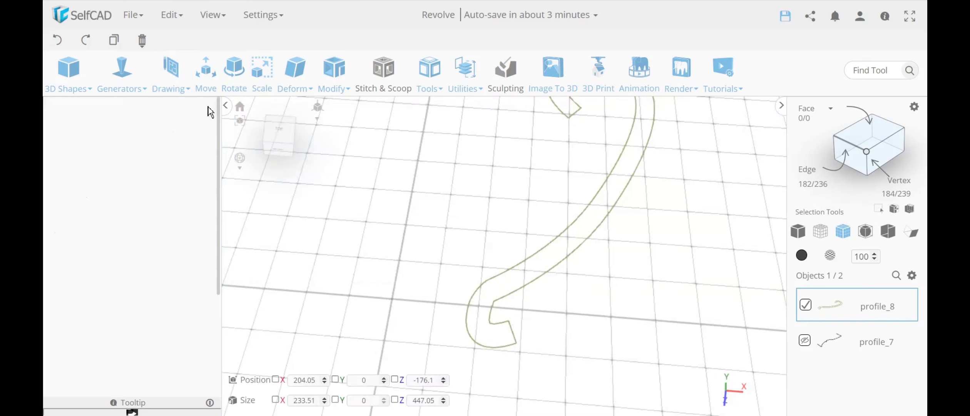
- Unhide the trophy body profile and select it together with the handle outline
{"action": "scroll", "coordinate": [398, 262], "scroll_direction": "down", "scroll_amount": 2}
{"action": "scroll", "coordinate": [609, 297], "scroll_direction": "down", "scroll_amount": 3}
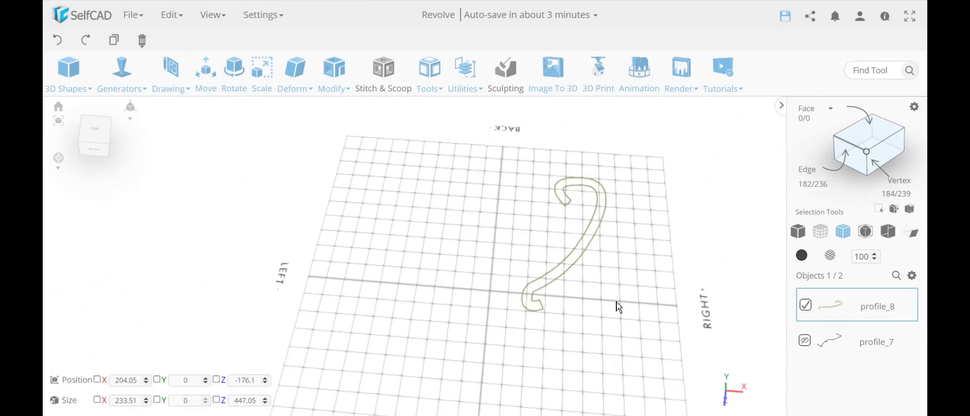
{"action": "left_click", "coordinate": [912, 275]}
{"action": "left_click", "coordinate": [804, 340]}
{"action": "right_click_drag", "start_coordinate": [598, 345], "coordinate": [506, 285]}
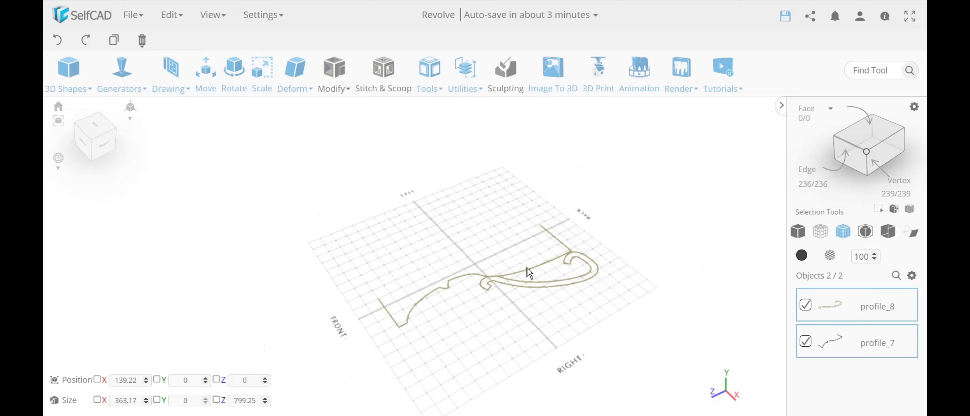
- Rotate both profiles together about the X axis so that they stand upright on the grid
{"action": "left_click", "coordinate": [233, 73]}
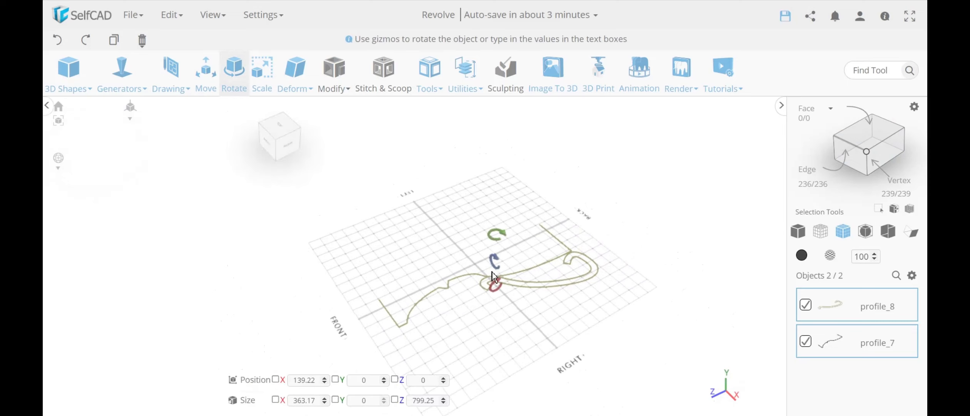
{"action": "left_click_drag", "start_coordinate": [497, 281], "coordinate": [505, 352]}
{"action": "left_click_drag", "start_coordinate": [539, 328], "coordinate": [597, 294]}
{"action": "right_click_drag", "start_coordinate": [597, 294], "coordinate": [584, 330]}
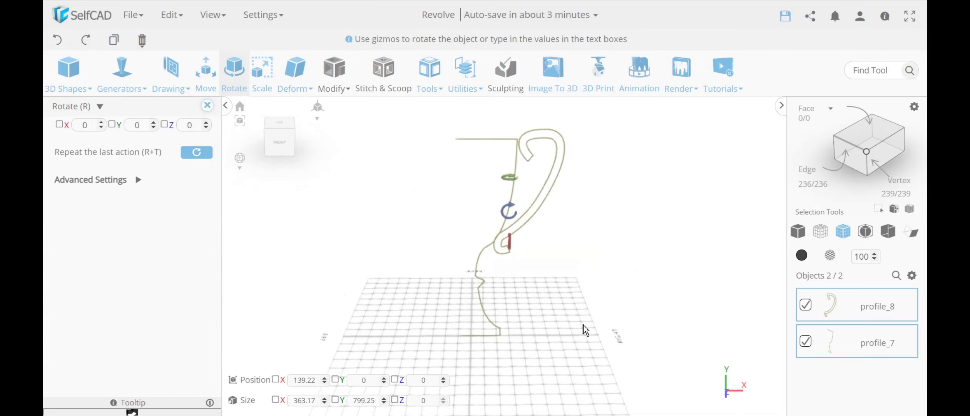
{"action": "left_click", "coordinate": [207, 105]}
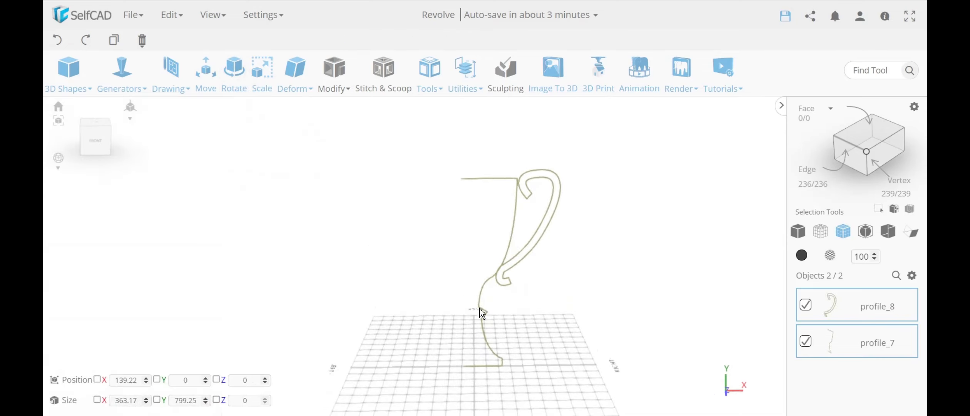
- Deselect the trophy body profile and hide the handle outline
{"action": "left_click", "coordinate": [482, 309], "text": "shift"}
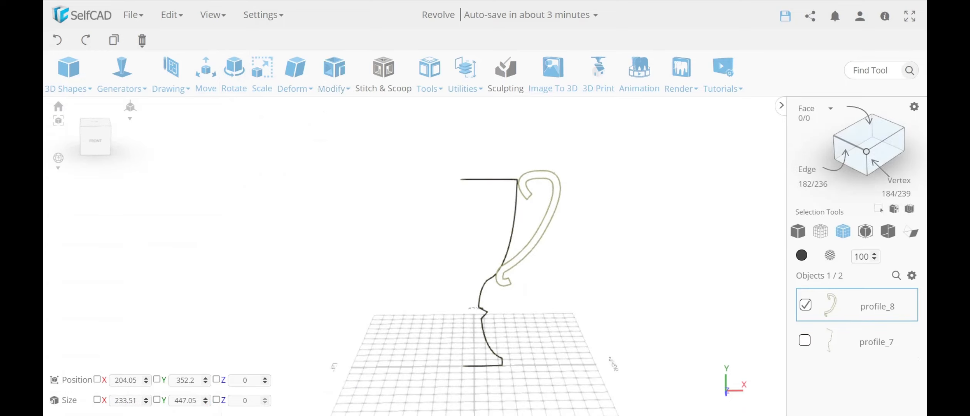
{"action": "left_click", "coordinate": [912, 275]}
{"action": "left_click", "coordinate": [893, 315]}
{"action": "left_click_drag", "start_coordinate": [730, 317], "coordinate": [588, 280]}
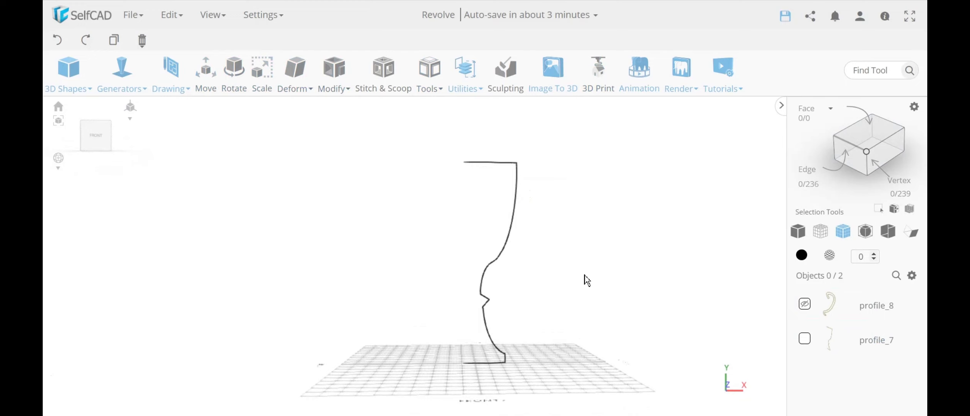
{"action": "scroll", "coordinate": [512, 289], "scroll_direction": "down", "scroll_amount": 5}
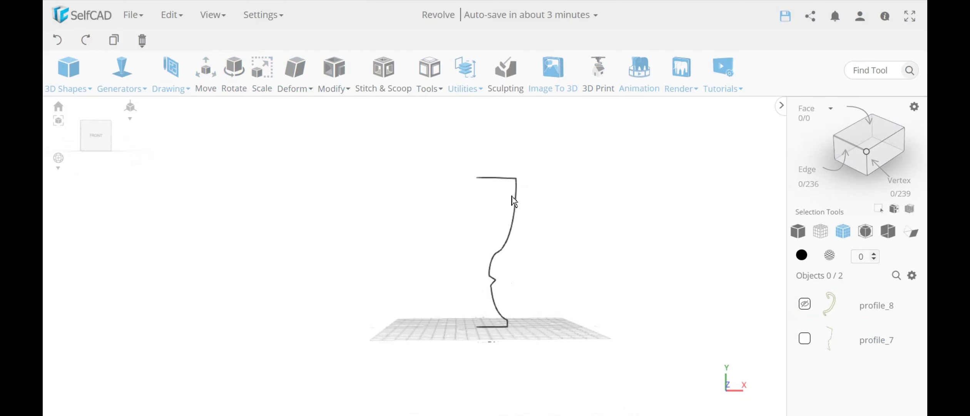
- Try revolving the trophy body profile 360° with 16 segments and Flip Normals turned off
{"action": "left_click_drag", "start_coordinate": [539, 305], "coordinate": [469, 230]}
{"action": "mouse_move", "coordinate": [430, 75]}
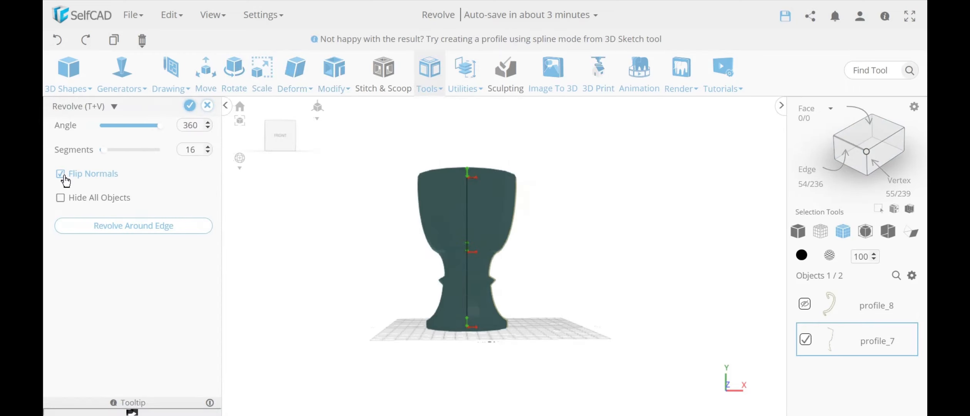
{"action": "left_click", "coordinate": [62, 174]}
{"action": "mouse_move", "coordinate": [486, 255]}
{"action": "right_mouse_down"}
{"action": "mouse_move", "coordinate": [461, 336]}
{"action": "mouse_move", "coordinate": [484, 262]}
{"action": "right_mouse_up"}
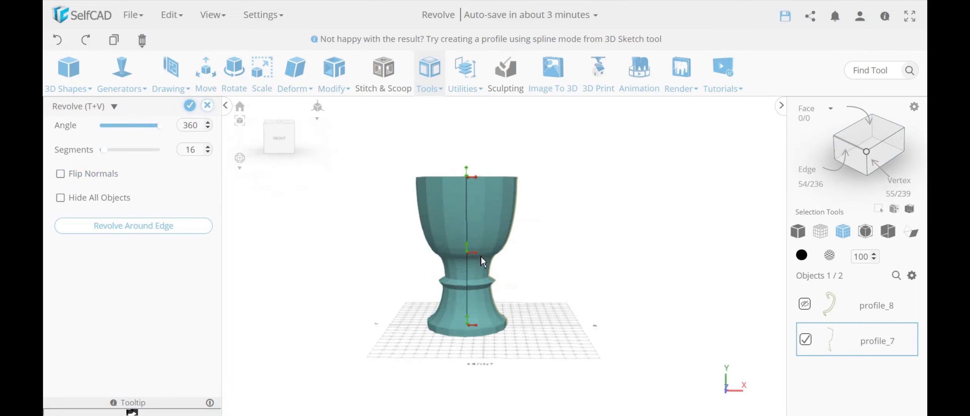
- Draw the revolve axis from the rim line's inner end to the base line's inner end, and turn on Flip Normals
{"action": "left_click", "coordinate": [194, 224]}
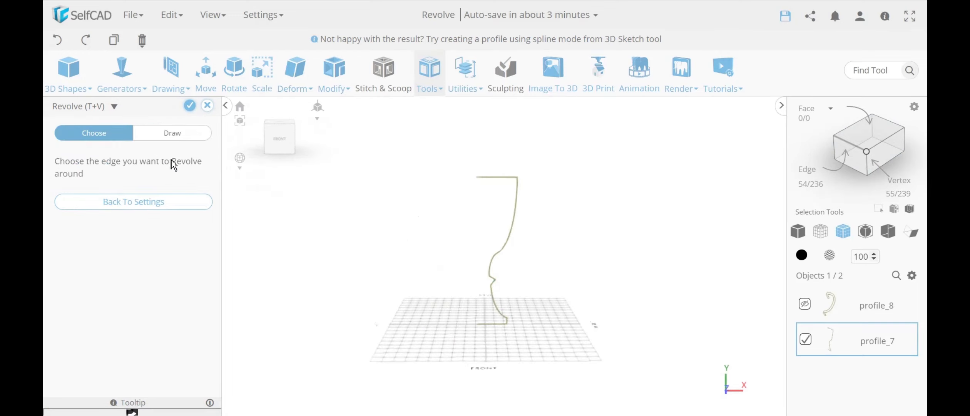
{"action": "left_click", "coordinate": [171, 139]}
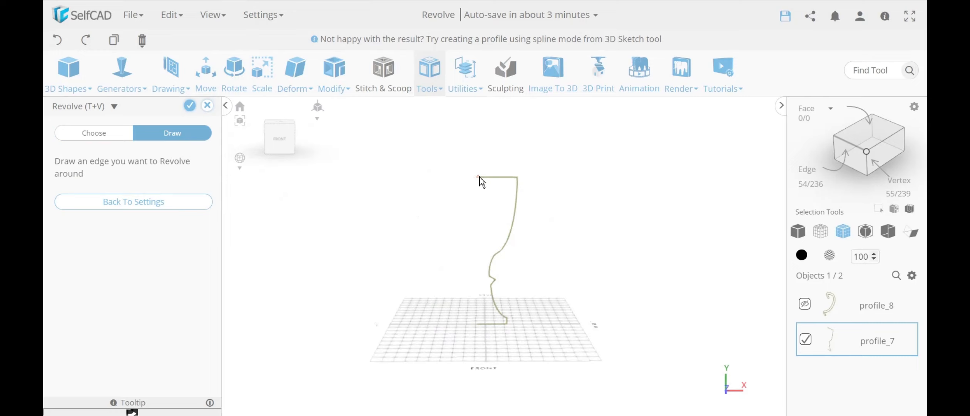
{"action": "left_click_drag", "start_coordinate": [477, 179], "coordinate": [479, 323]}
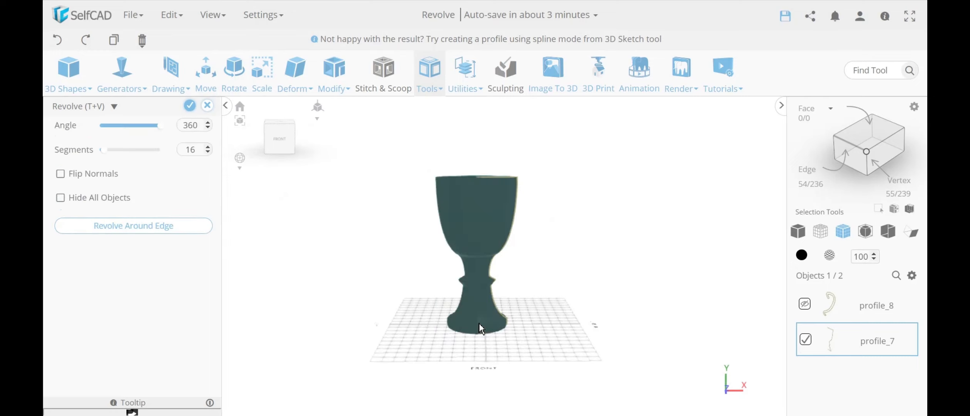
{"action": "left_click", "coordinate": [60, 173]}
{"action": "right_click_drag", "start_coordinate": [512, 327], "coordinate": [491, 309]}
{"action": "scroll", "coordinate": [479, 253], "scroll_direction": "up", "scroll_amount": 3}
{"action": "mouse_move", "coordinate": [479, 253]}
{"action": "right_mouse_down"}
{"action": "mouse_move", "coordinate": [535, 333]}
{"action": "mouse_move", "coordinate": [496, 320]}
{"action": "mouse_move", "coordinate": [537, 353]}
{"action": "right_mouse_up"}
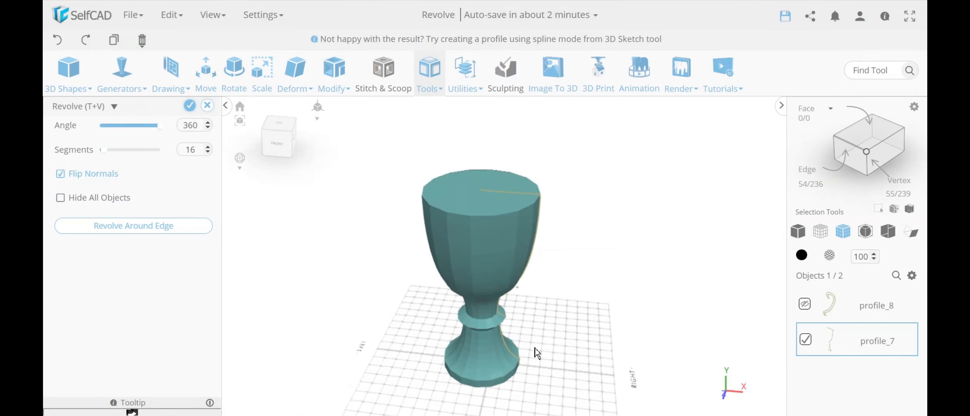
- Examine the revolved cup's closed top and discard the revolve
{"action": "left_click", "coordinate": [65, 89]}
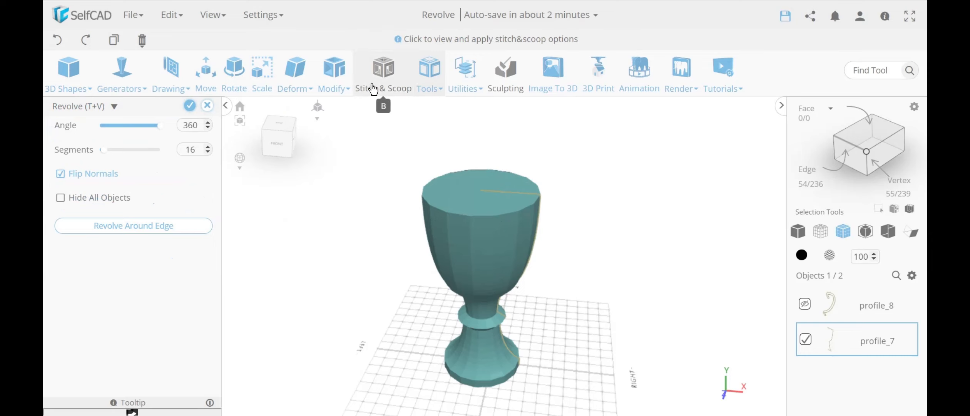
{"action": "left_click_drag", "start_coordinate": [495, 301], "coordinate": [527, 299]}
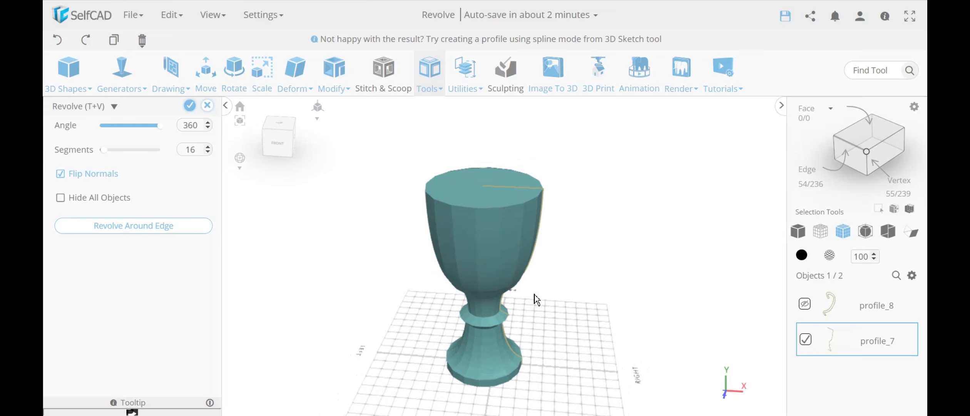
{"action": "left_click_drag", "start_coordinate": [473, 285], "coordinate": [405, 248]}
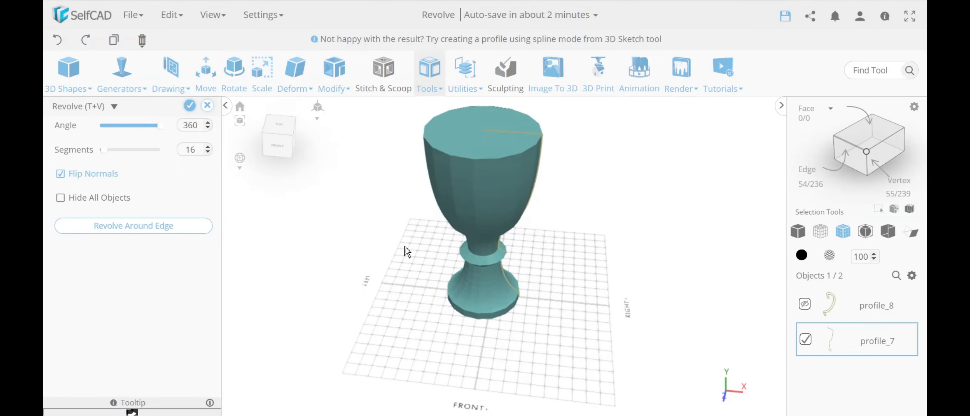
{"action": "left_click", "coordinate": [207, 116]}
{"action": "left_click", "coordinate": [480, 248]}
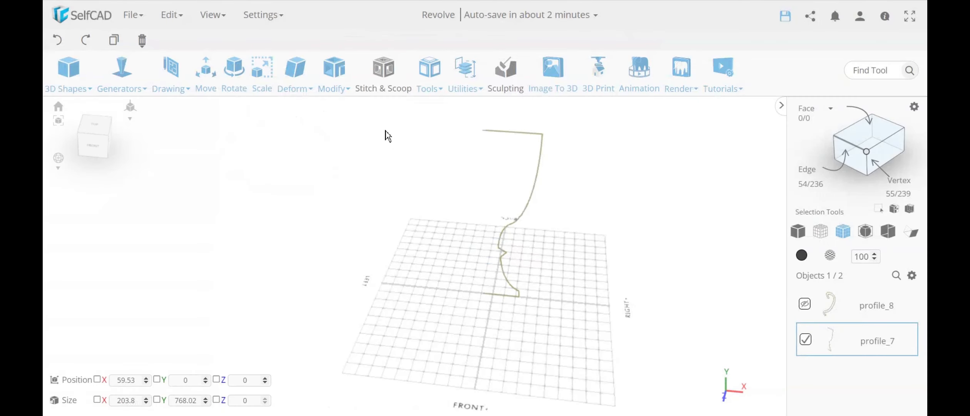
- Select the straight rim and base lines of the body profile in edge selection mode and split them into a separate object
{"action": "left_click_drag", "start_coordinate": [468, 276], "coordinate": [537, 295]}
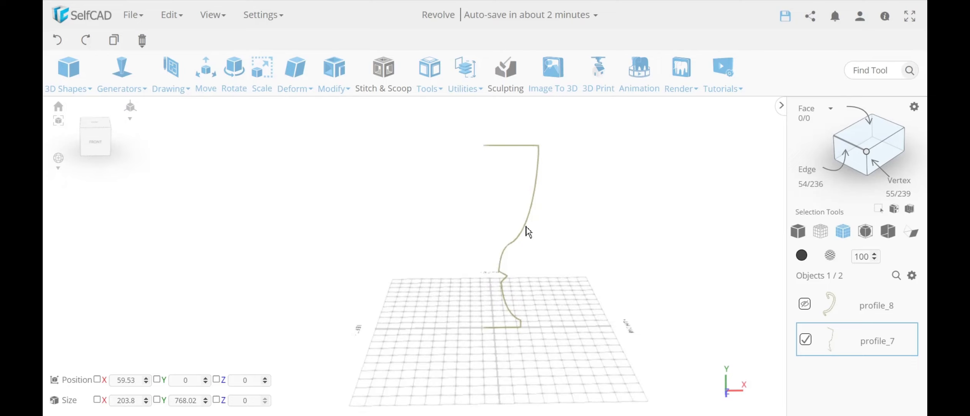
{"action": "left_click_drag", "start_coordinate": [516, 241], "coordinate": [505, 252]}
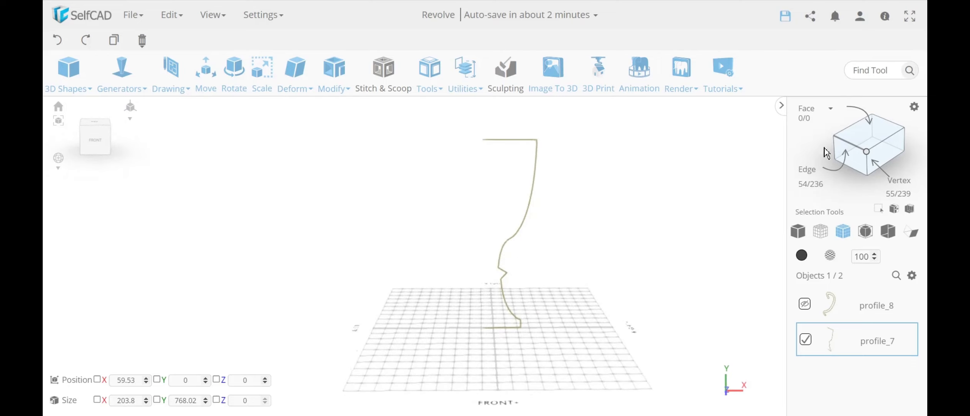
{"action": "left_click", "coordinate": [875, 145]}
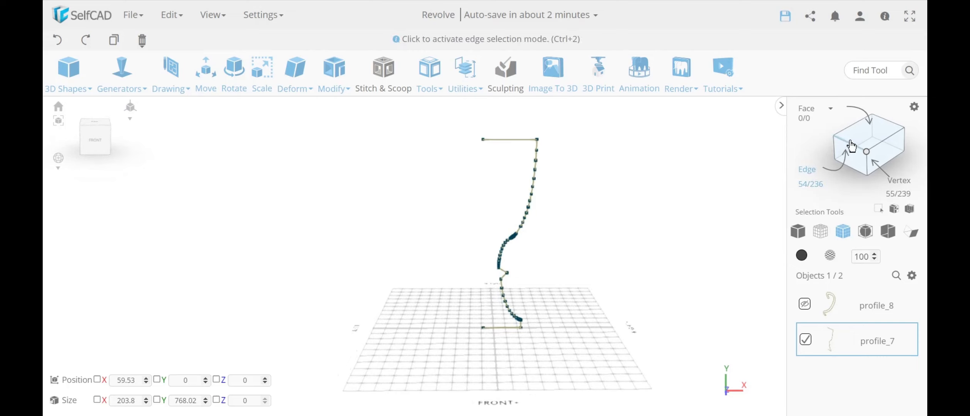
{"action": "left_click", "coordinate": [509, 143]}
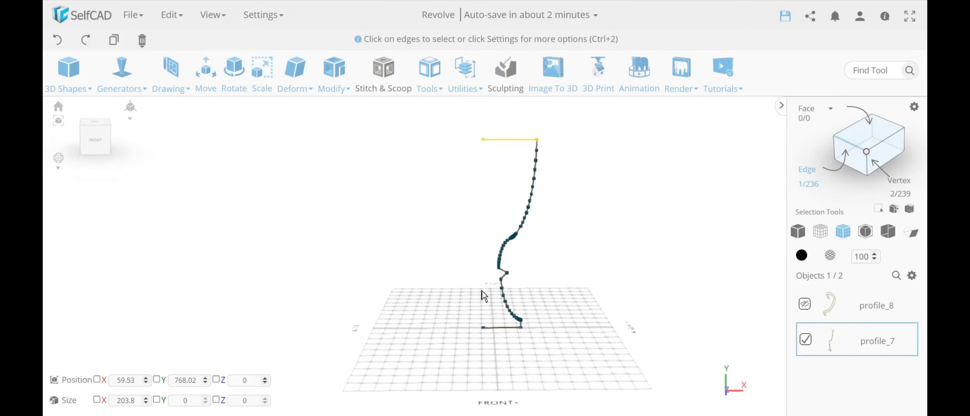
{"action": "left_click", "coordinate": [500, 327]}
{"action": "left_click", "coordinate": [464, 87]}
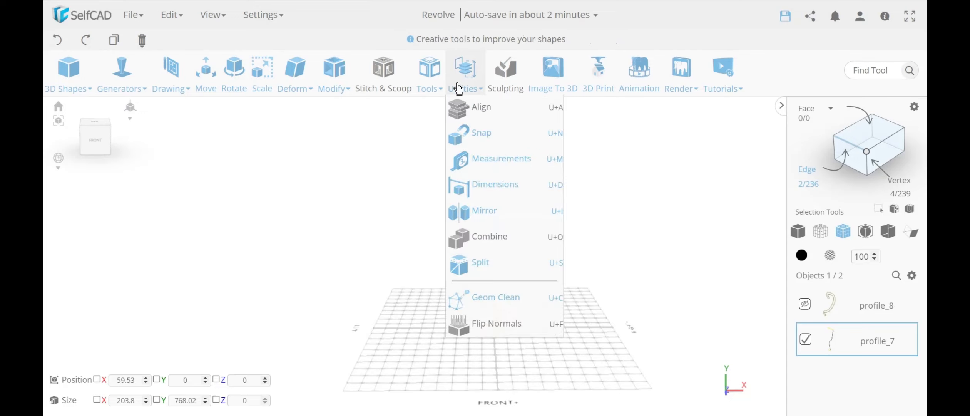
{"action": "left_click", "coordinate": [506, 269]}
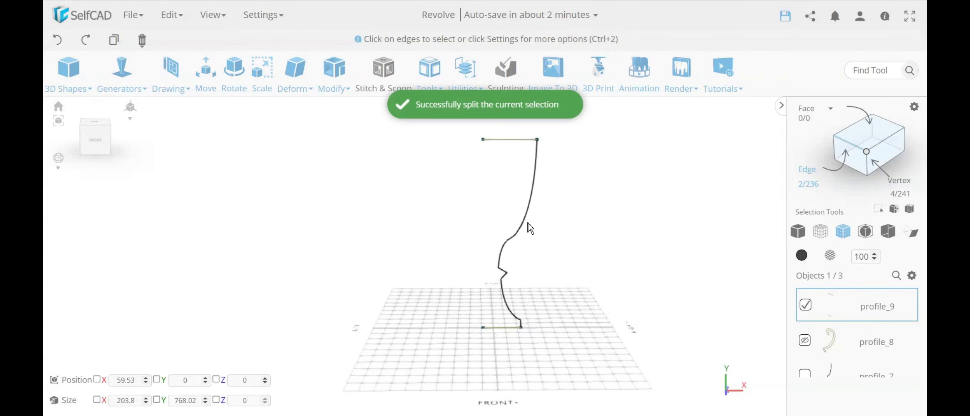
- Delete the split-off rim line and hide the remaining base line object
{"action": "left_click", "coordinate": [500, 144]}
{"action": "key", "text": "Delete"}
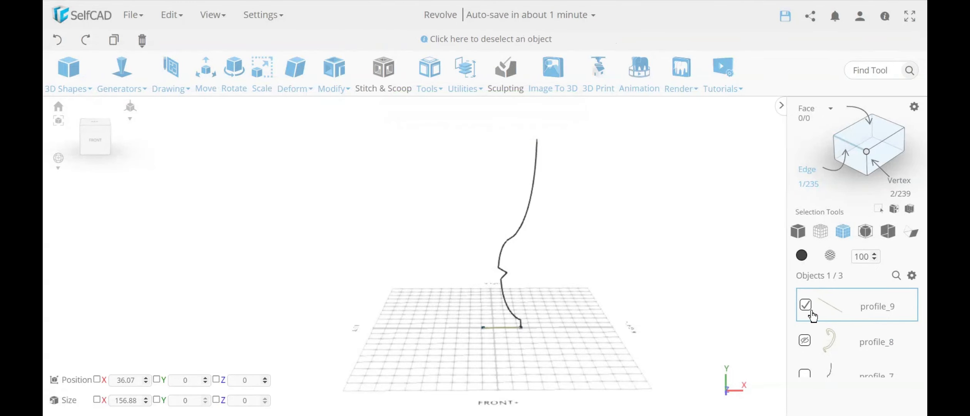
{"action": "left_click", "coordinate": [912, 276]}
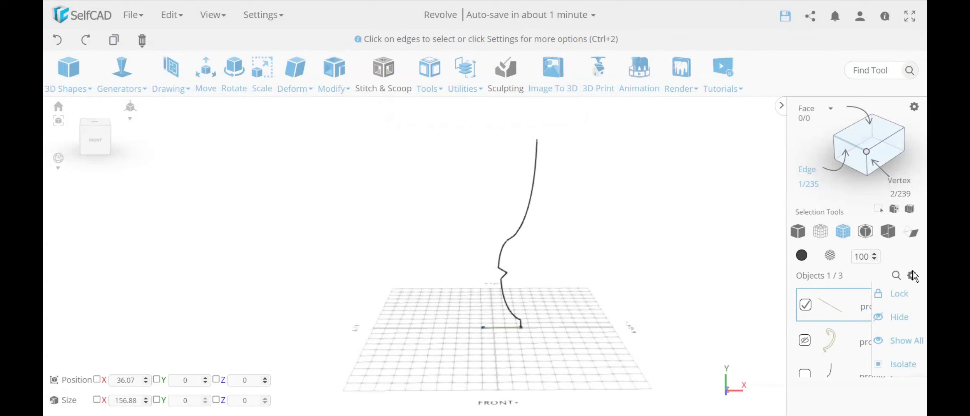
{"action": "left_click", "coordinate": [899, 320]}
- Try insetting the trophy body profile by an amount of 10 to give it thickness
{"action": "left_click", "coordinate": [513, 230]}
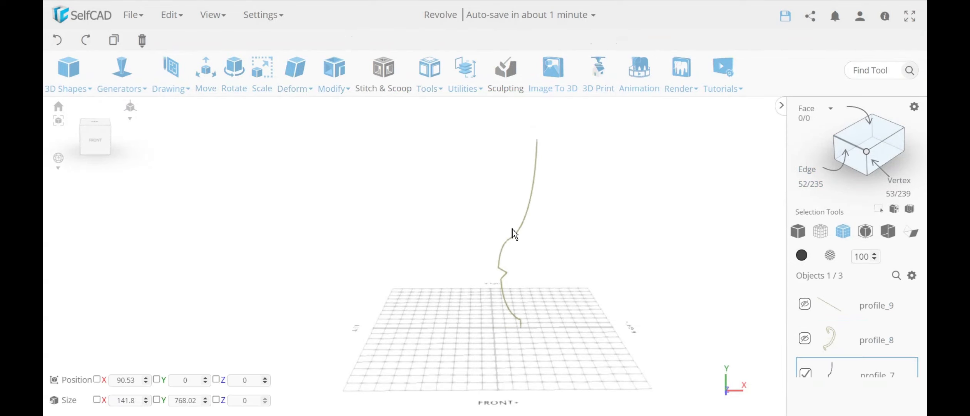
{"action": "left_click", "coordinate": [334, 71]}
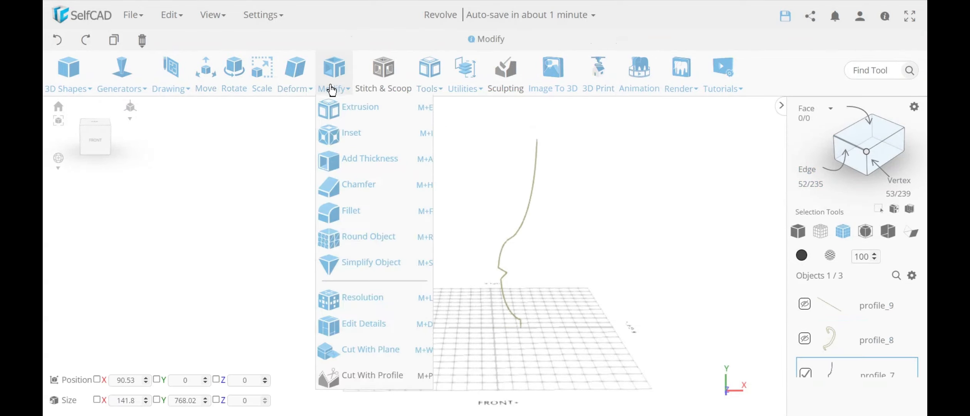
{"action": "left_click", "coordinate": [351, 134]}
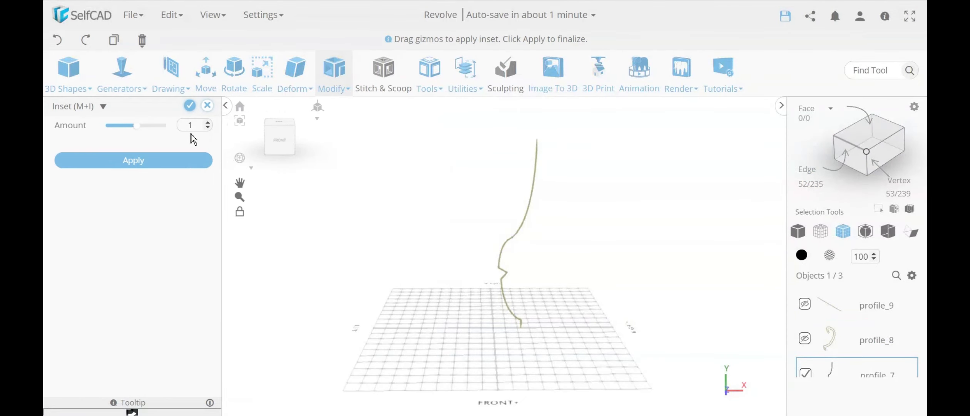
{"action": "key", "text": "Return"}
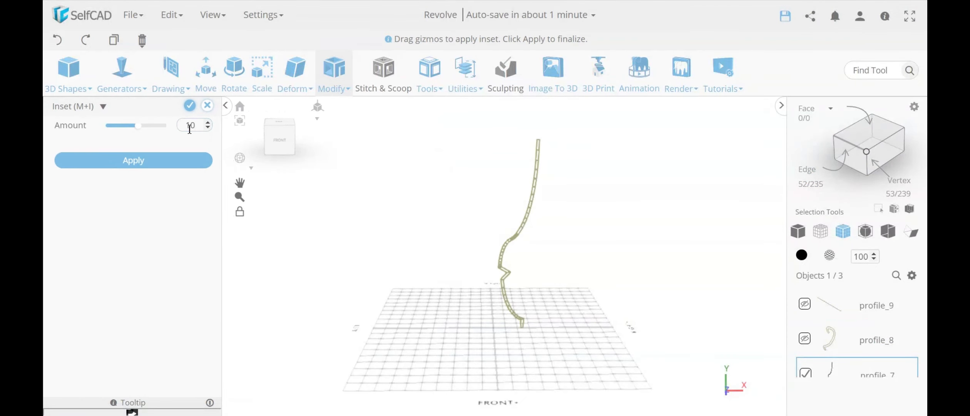
{"action": "left_click", "coordinate": [190, 106]}
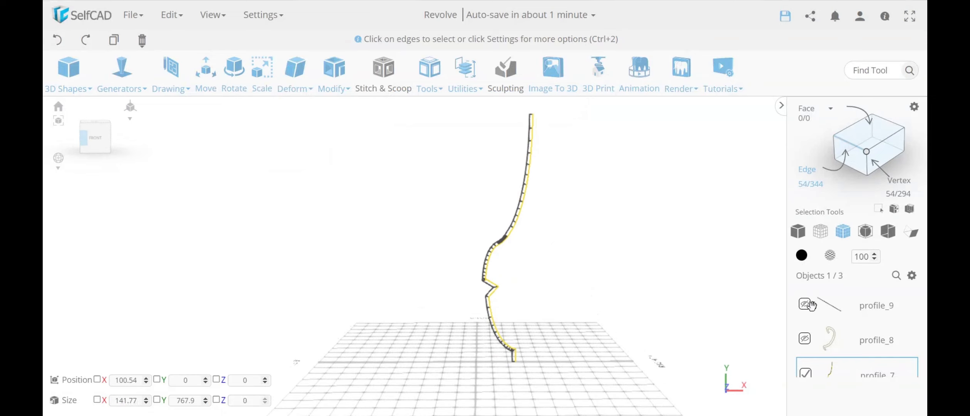
- Show the handle profile to compare it with the thickened body, and undo back to before the inset
{"action": "left_click", "coordinate": [805, 339]}
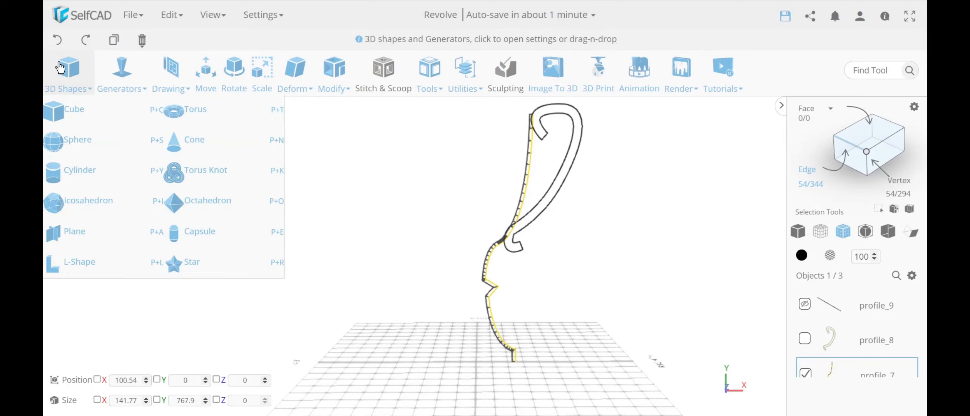
{"action": "left_click", "coordinate": [59, 46]}
{"action": "left_click", "coordinate": [59, 40]}
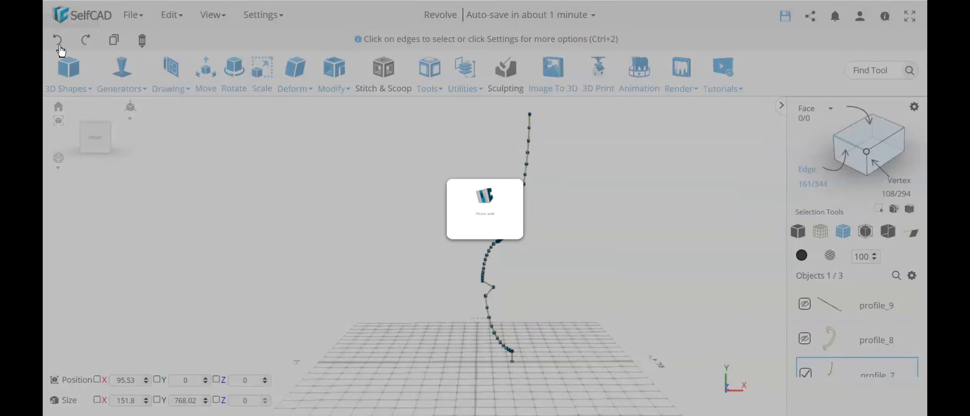
- Inset the trophy body profile by -10 so it thickens in the opposite direction
{"action": "left_click", "coordinate": [334, 73]}
{"action": "left_click", "coordinate": [351, 133]}
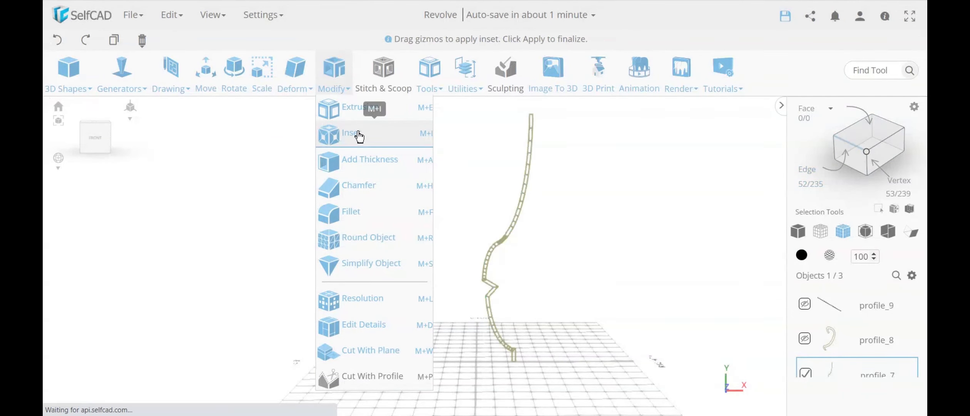
{"action": "type", "text": "-10"}
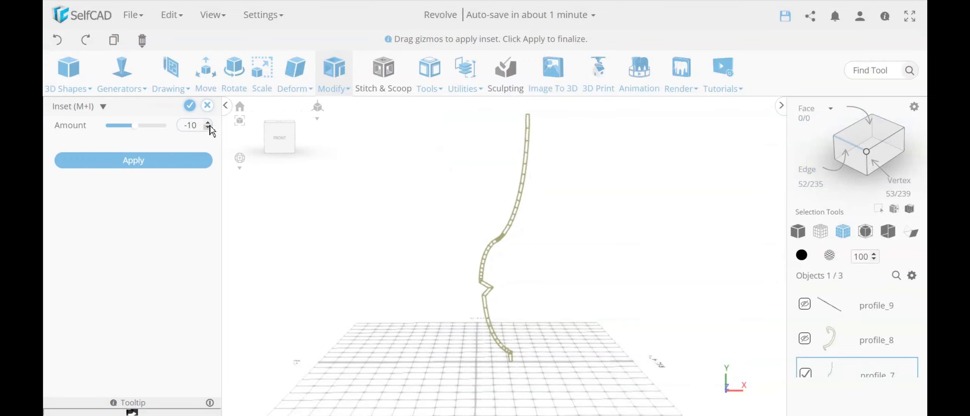
{"action": "left_click", "coordinate": [190, 107]}
- Show the handle profile, examine how it meets the thickened body at the rim and waist, and undo showing it
{"action": "left_click", "coordinate": [804, 339]}
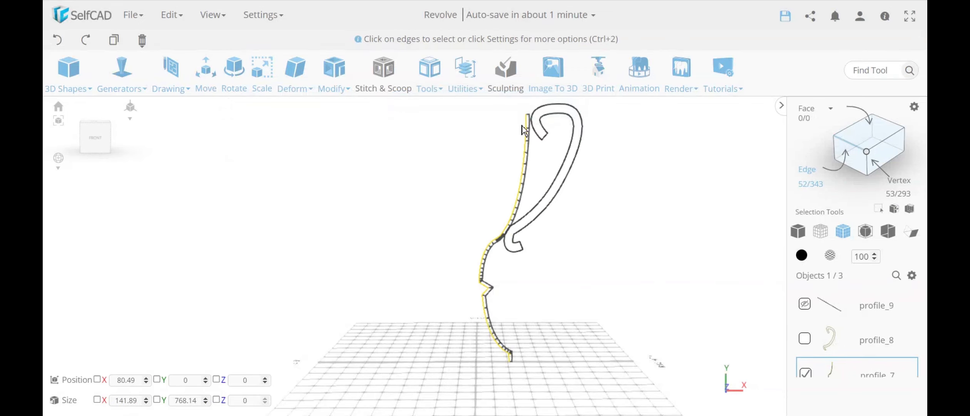
{"action": "scroll", "coordinate": [514, 238], "scroll_direction": "up", "scroll_amount": 5}
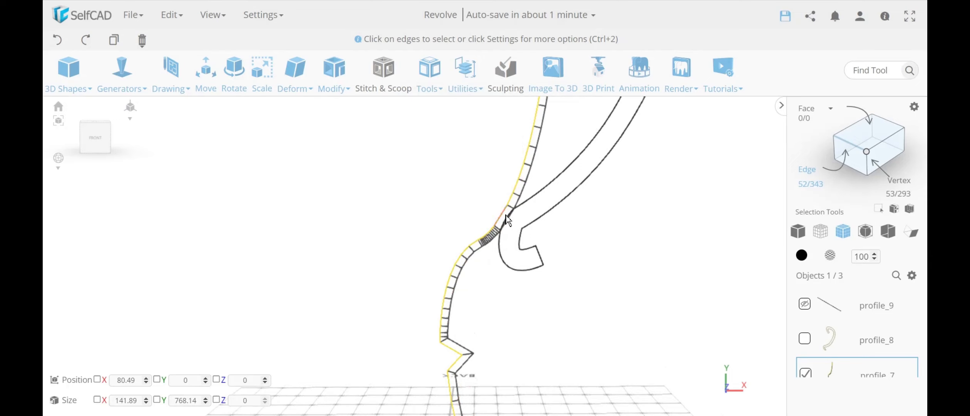
{"action": "scroll", "coordinate": [541, 221], "scroll_direction": "down", "scroll_amount": 5}
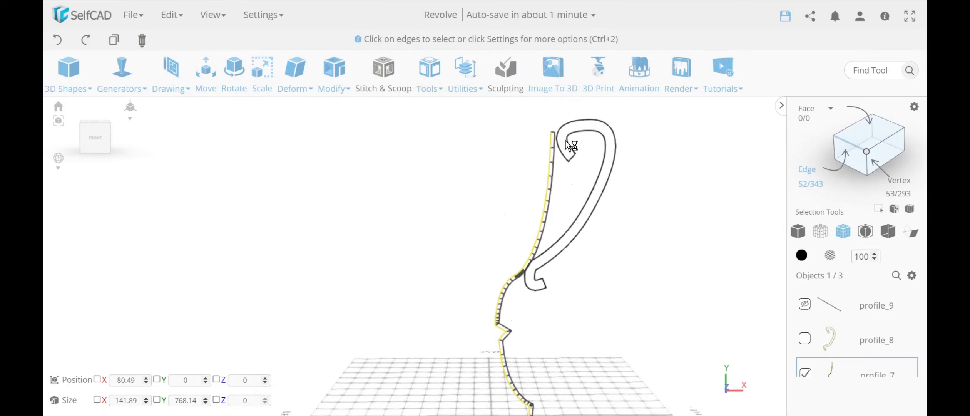
{"action": "scroll", "coordinate": [566, 147], "scroll_direction": "up", "scroll_amount": 2}
{"action": "scroll", "coordinate": [556, 148], "scroll_direction": "down", "scroll_amount": 3}
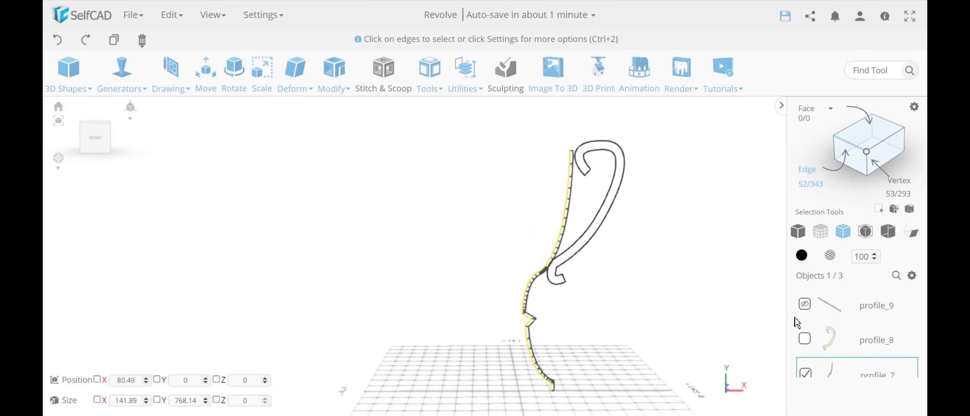
{"action": "left_click", "coordinate": [58, 40]}
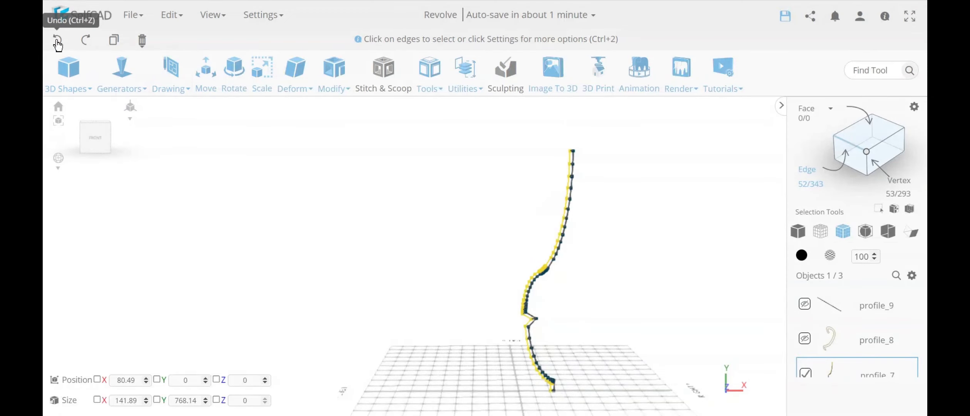
- Clean the thickened body profile's geometry with Geom Clean, using only Remove Inner Edges and disabling Remove Duplicates and Remove Loose Edges
{"action": "scroll", "coordinate": [596, 227], "scroll_direction": "up", "scroll_amount": 3}
{"action": "scroll", "coordinate": [561, 211], "scroll_direction": "up", "scroll_amount": 1}
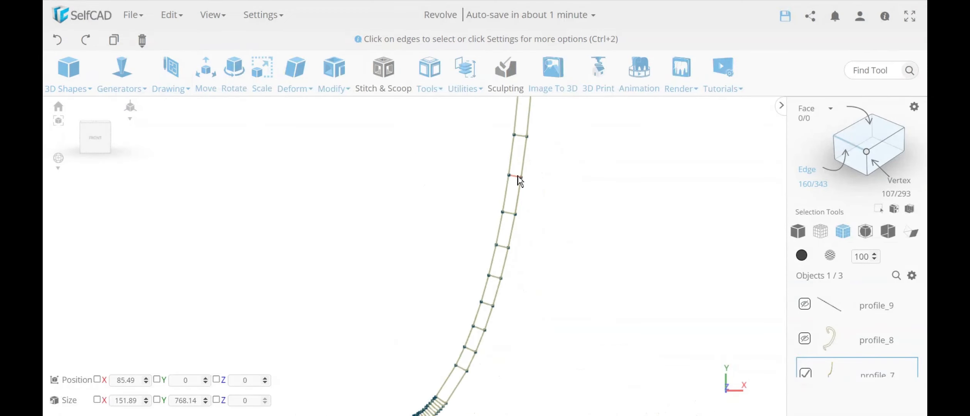
{"action": "scroll", "coordinate": [546, 218], "scroll_direction": "down", "scroll_amount": 5}
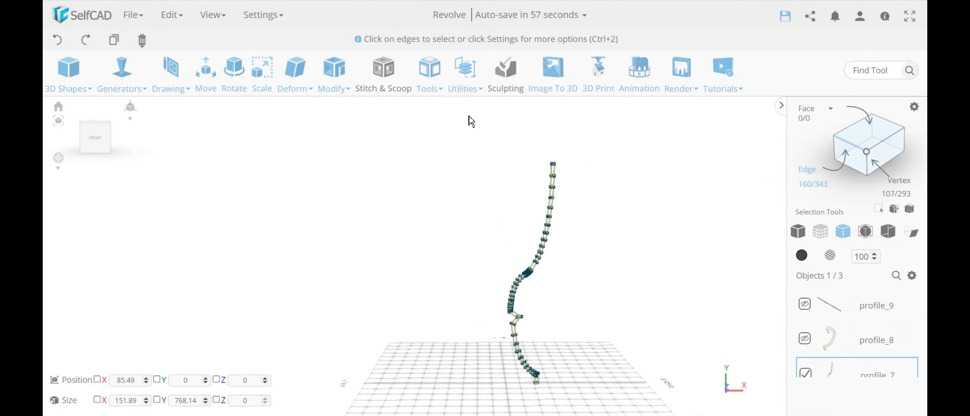
{"action": "left_click", "coordinate": [465, 77]}
{"action": "left_click", "coordinate": [509, 297]}
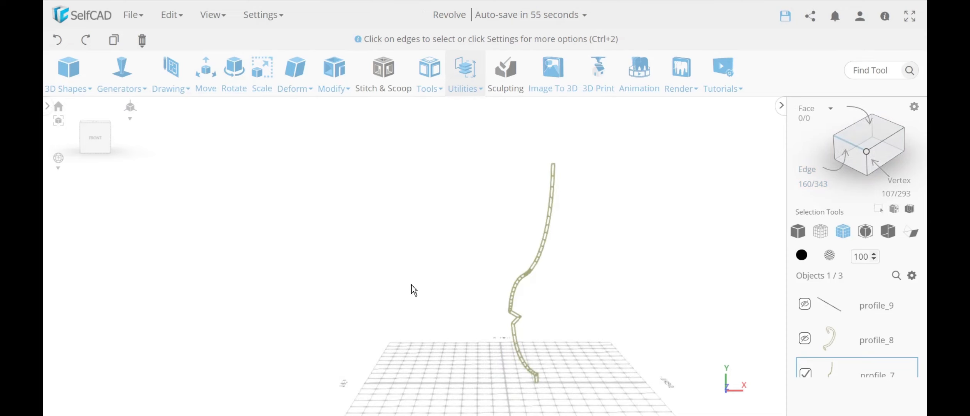
{"action": "left_click", "coordinate": [189, 133]}
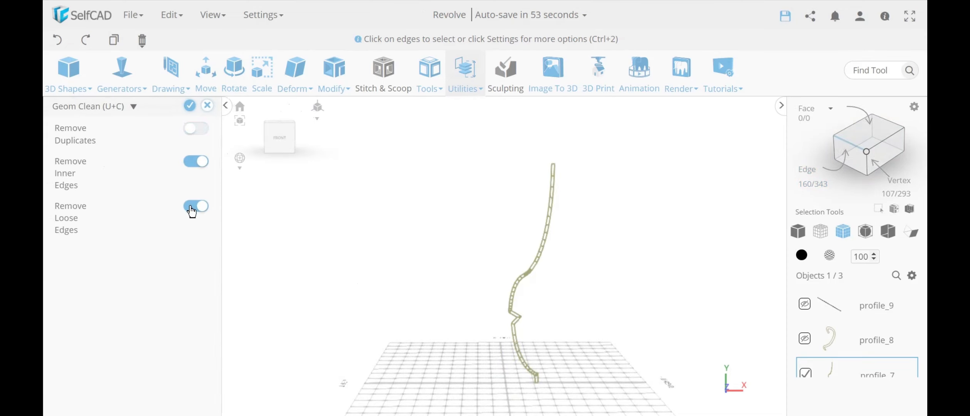
{"action": "left_click", "coordinate": [190, 208]}
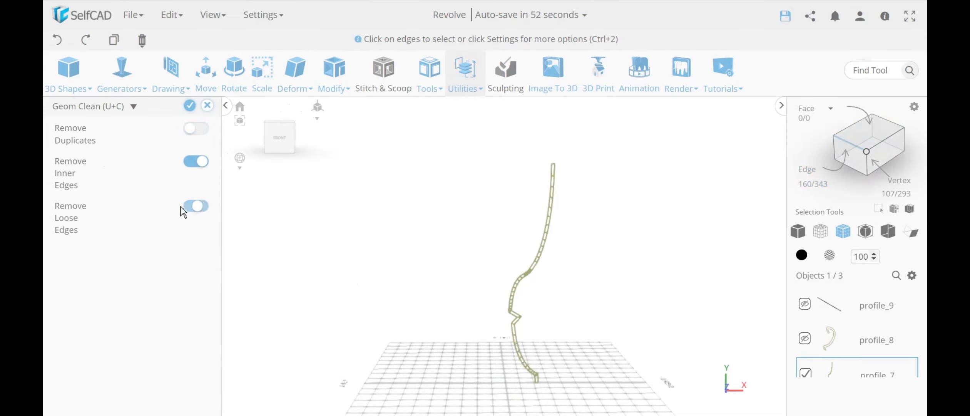
{"action": "left_click", "coordinate": [189, 105]}
- Examine the cleaned body profile's double outline along its curve for leftover inner edges
{"action": "scroll", "coordinate": [566, 214], "scroll_direction": "up", "scroll_amount": 4}
{"action": "scroll", "coordinate": [600, 219], "scroll_direction": "down", "scroll_amount": 4}
{"action": "scroll", "coordinate": [552, 265], "scroll_direction": "up", "scroll_amount": 4}
{"action": "scroll", "coordinate": [553, 265], "scroll_direction": "down", "scroll_amount": 5}
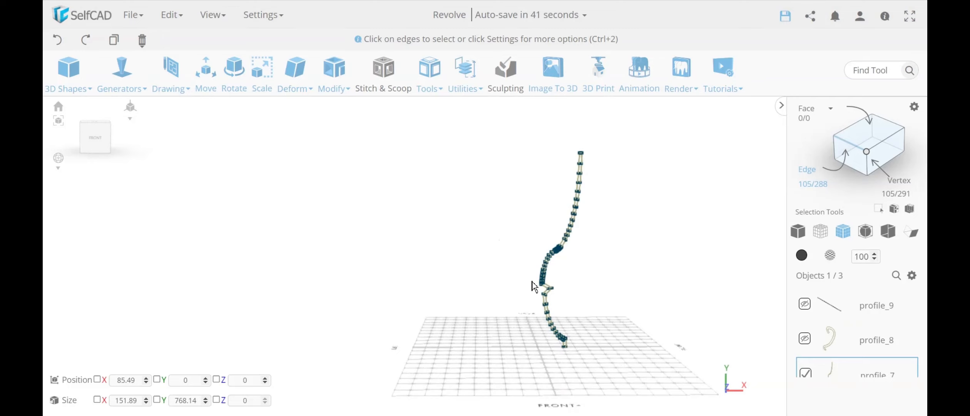
{"action": "scroll", "coordinate": [534, 287], "scroll_direction": "up", "scroll_amount": 3}
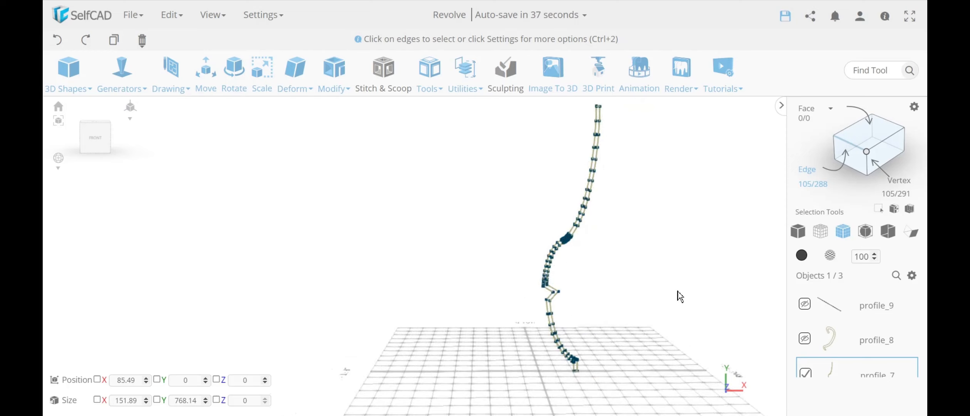
{"action": "scroll", "coordinate": [555, 245], "scroll_direction": "up", "scroll_amount": 4}
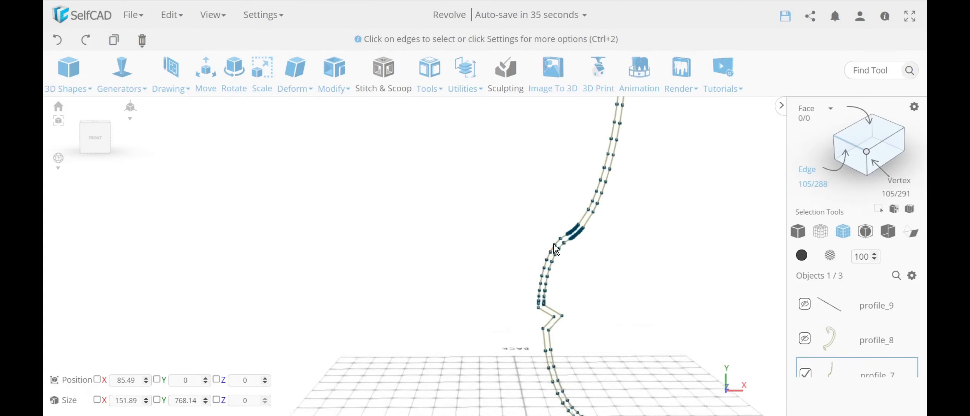
{"action": "scroll", "coordinate": [557, 247], "scroll_direction": "down", "scroll_amount": 2}
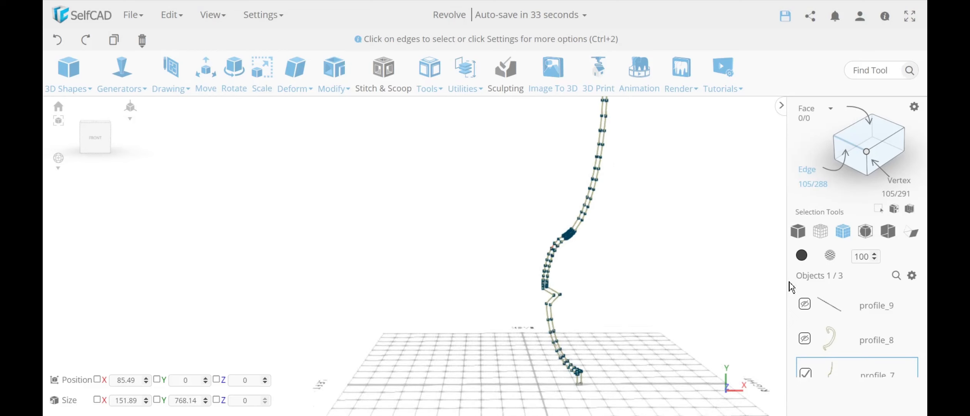
- Show the base line object and combine it with the body profile using Merge with Cut Intersections on
{"action": "left_click", "coordinate": [806, 305]}
{"action": "scroll", "coordinate": [584, 365], "scroll_direction": "up", "scroll_amount": 3}
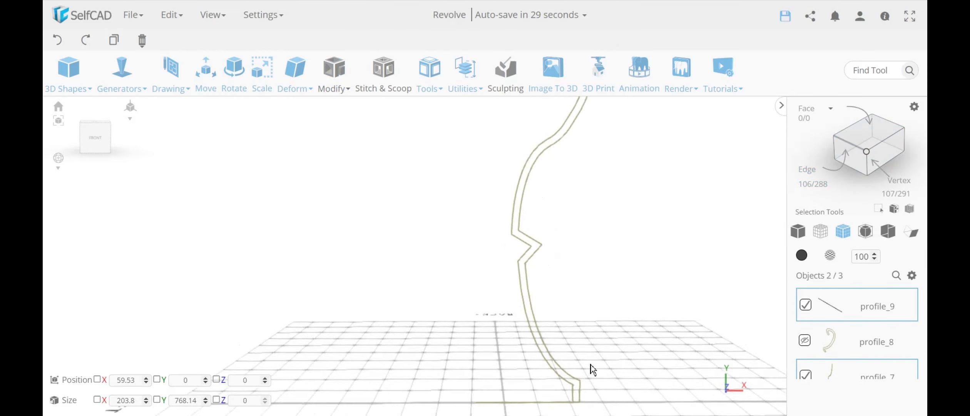
{"action": "scroll", "coordinate": [588, 351], "scroll_direction": "up", "scroll_amount": 2}
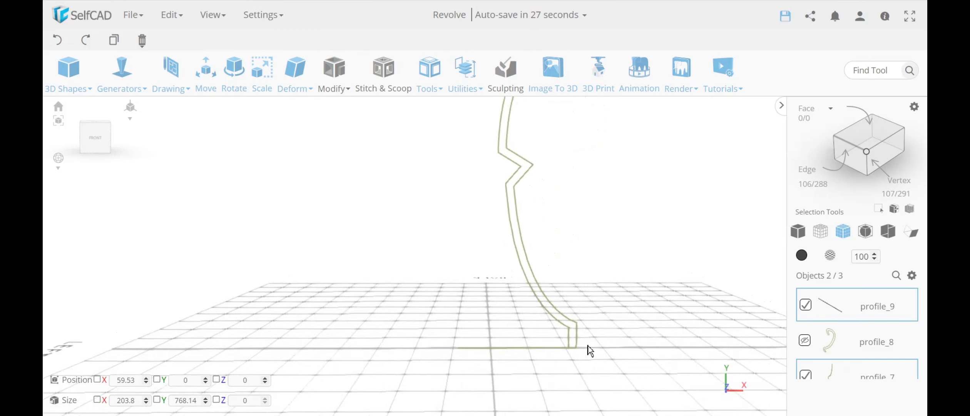
{"action": "scroll", "coordinate": [566, 329], "scroll_direction": "up", "scroll_amount": 1}
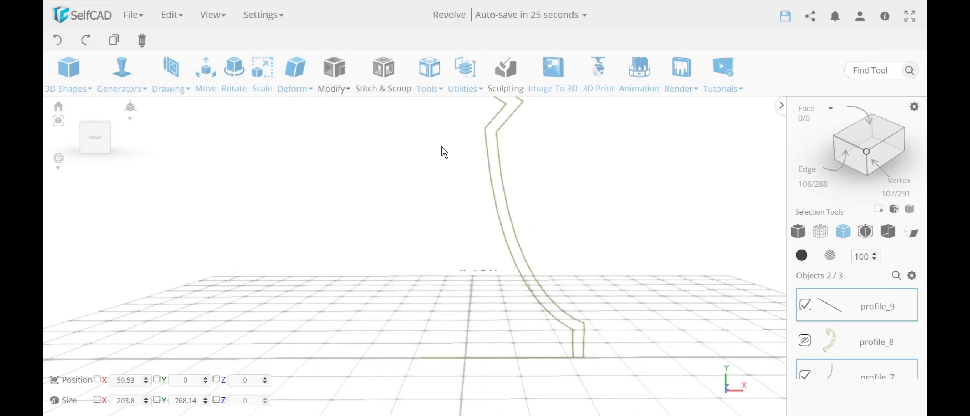
{"action": "left_click", "coordinate": [459, 87]}
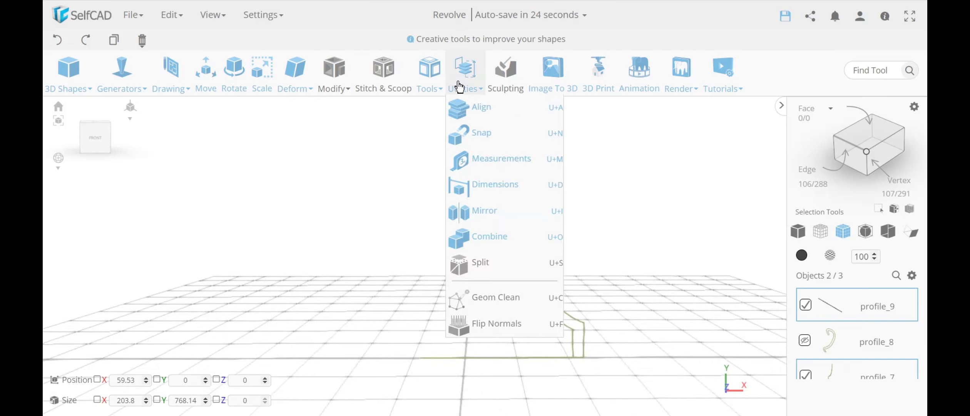
{"action": "left_click", "coordinate": [500, 237]}
{"action": "left_click", "coordinate": [150, 179]}
{"action": "left_click", "coordinate": [132, 206]}
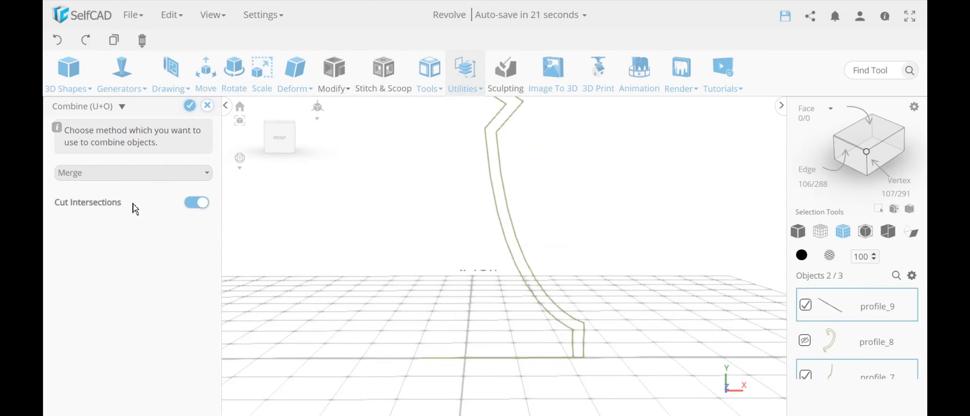
{"action": "left_click", "coordinate": [190, 106]}
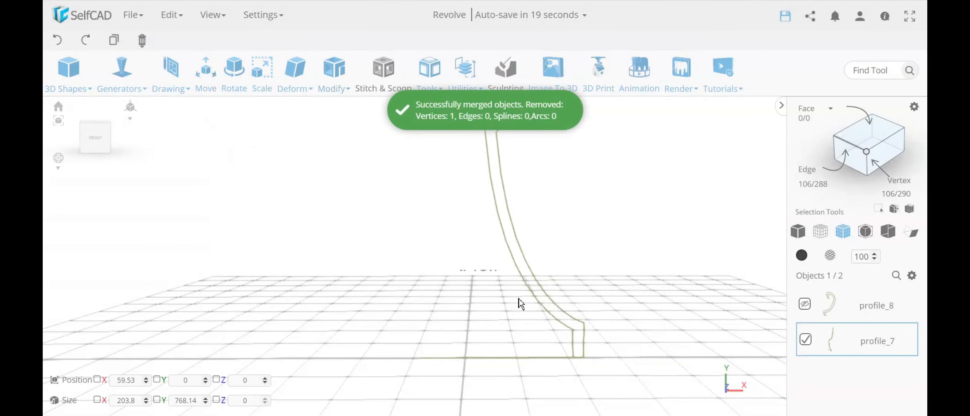
- Inspect the merged profile and select a vertex on its inner outline at the waist in vertex selection mode
{"action": "scroll", "coordinate": [574, 355], "scroll_direction": "up", "scroll_amount": 3}
{"action": "scroll", "coordinate": [574, 358], "scroll_direction": "down", "scroll_amount": 5}
{"action": "scroll", "coordinate": [584, 334], "scroll_direction": "down", "scroll_amount": 3}
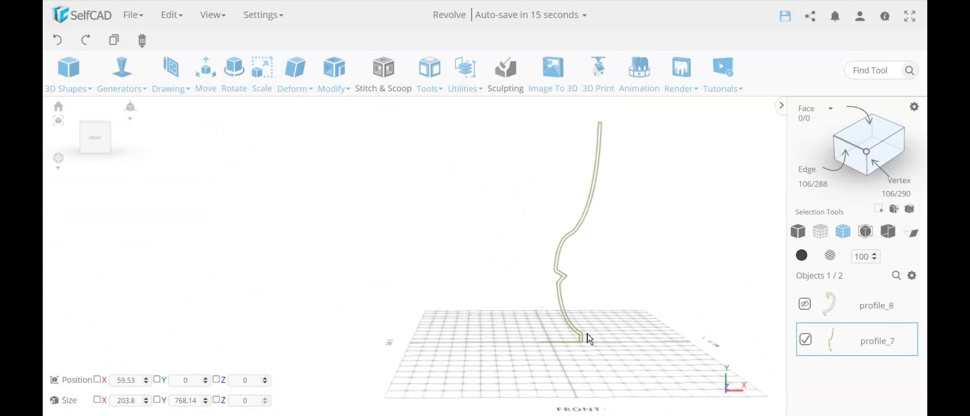
{"action": "scroll", "coordinate": [578, 304], "scroll_direction": "down", "scroll_amount": 2}
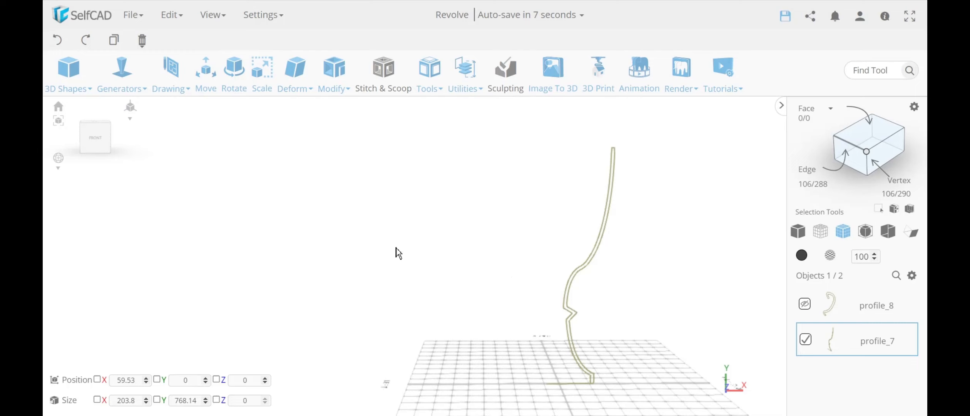
{"action": "left_click", "coordinate": [867, 152]}
{"action": "scroll", "coordinate": [573, 256], "scroll_direction": "up", "scroll_amount": 3}
{"action": "scroll", "coordinate": [571, 279], "scroll_direction": "up", "scroll_amount": 1}
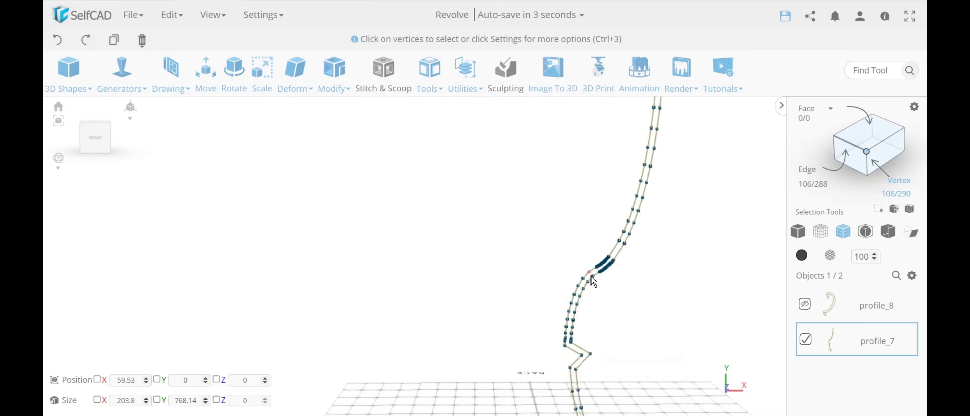
{"action": "left_click", "coordinate": [587, 273]}
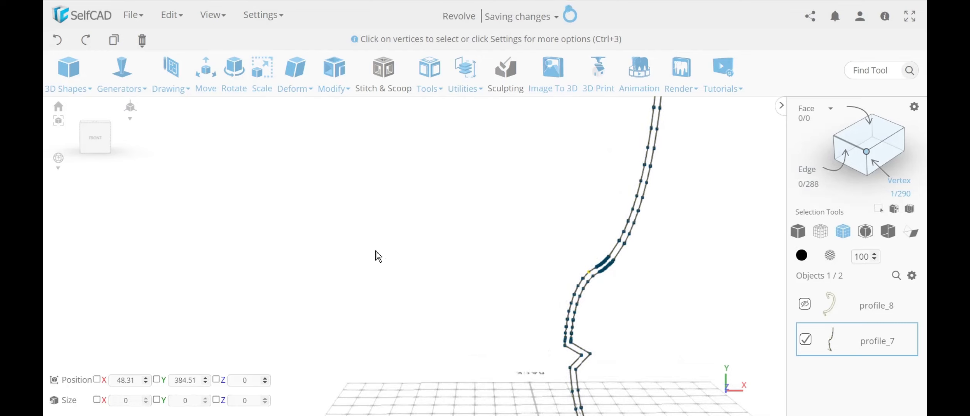
- Select the inner outline's edge at the waist and move it inward along X to about -52.8
{"action": "scroll", "coordinate": [374, 249], "scroll_direction": "down", "scroll_amount": 2}
{"action": "scroll", "coordinate": [375, 254], "scroll_direction": "up", "scroll_amount": 2}
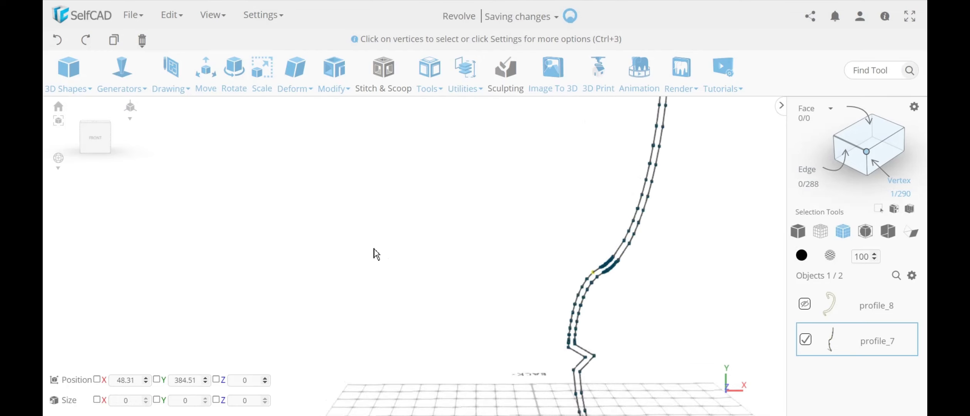
{"action": "left_click", "coordinate": [850, 146]}
{"action": "left_click", "coordinate": [616, 278]}
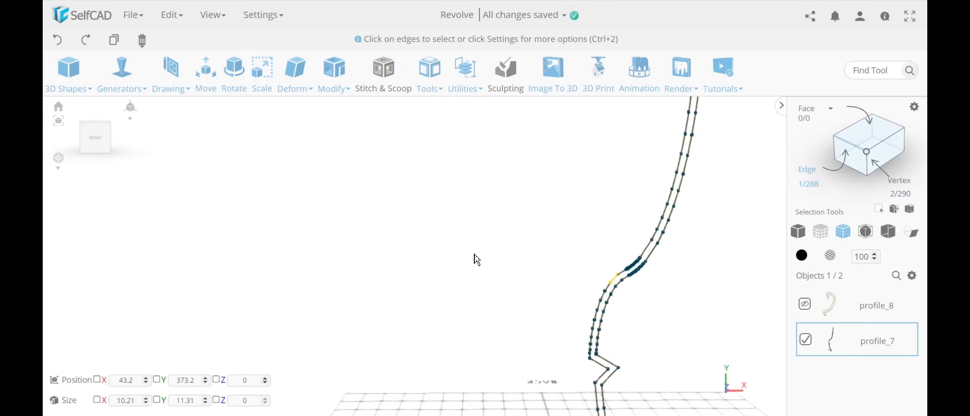
{"action": "left_click", "coordinate": [203, 99]}
{"action": "left_click_drag", "start_coordinate": [586, 284], "coordinate": [517, 276]}
{"action": "scroll", "coordinate": [520, 270], "scroll_direction": "down", "scroll_amount": 3}
{"action": "scroll", "coordinate": [524, 270], "scroll_direction": "up", "scroll_amount": 3}
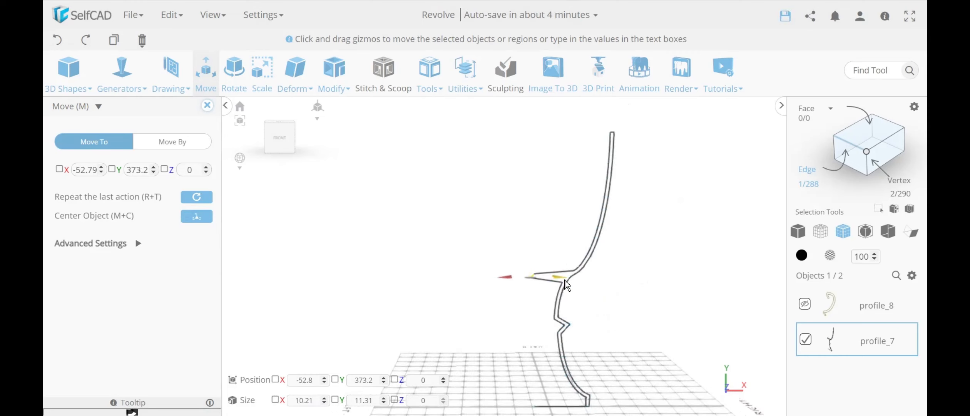
{"action": "scroll", "coordinate": [532, 292], "scroll_direction": "up", "scroll_amount": 2}
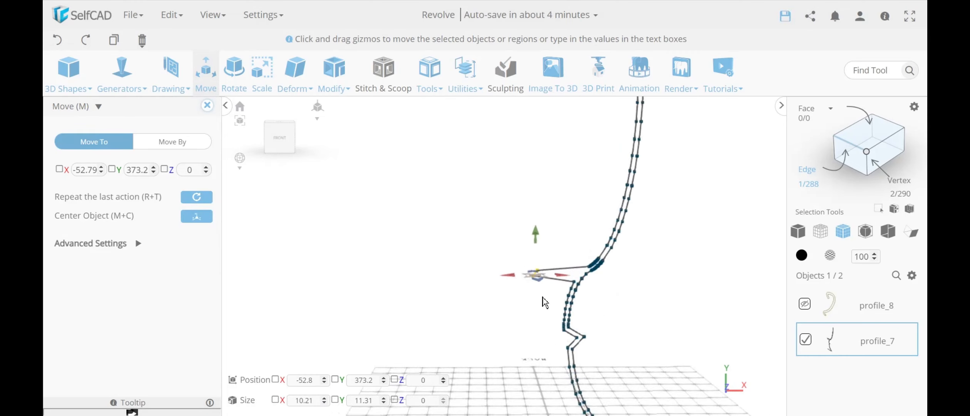
- Select the pulled-out edge with its two adjoining edges and flatten them to a Y size of 0
{"action": "left_click_drag", "start_coordinate": [550, 301], "coordinate": [527, 267]}
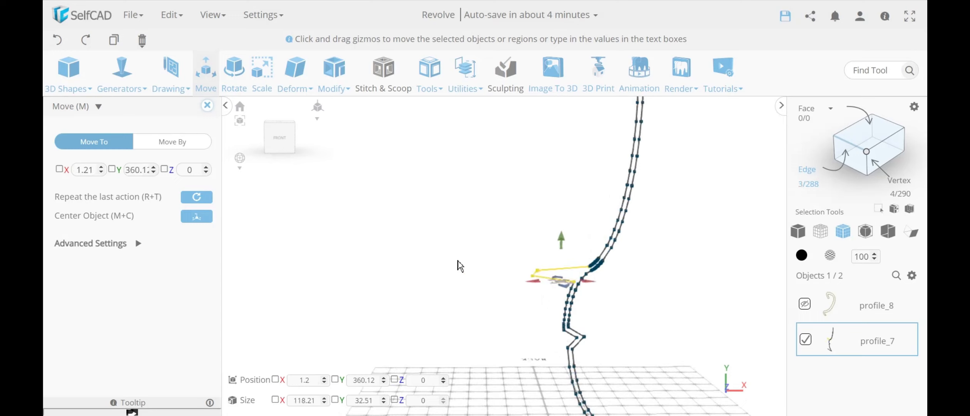
{"action": "left_click", "coordinate": [295, 88]}
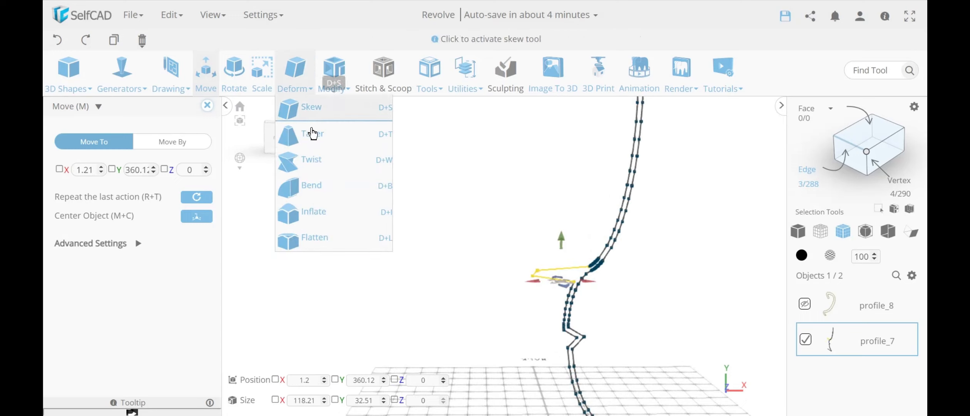
{"action": "left_click", "coordinate": [346, 237]}
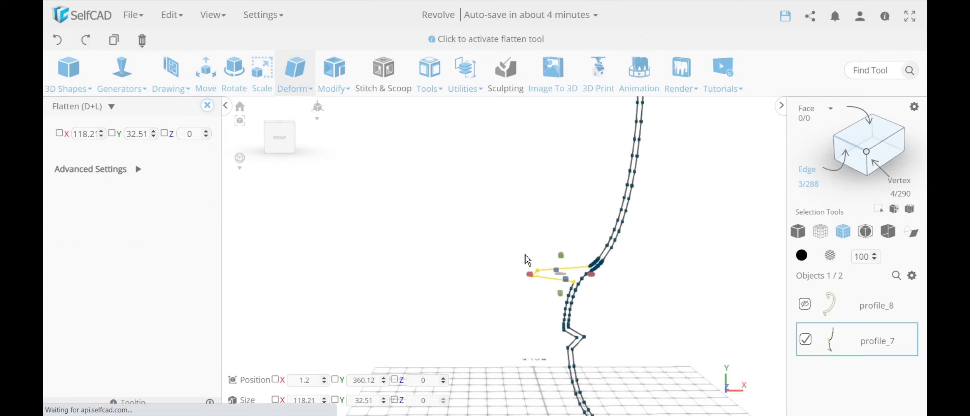
{"action": "left_click", "coordinate": [560, 295]}
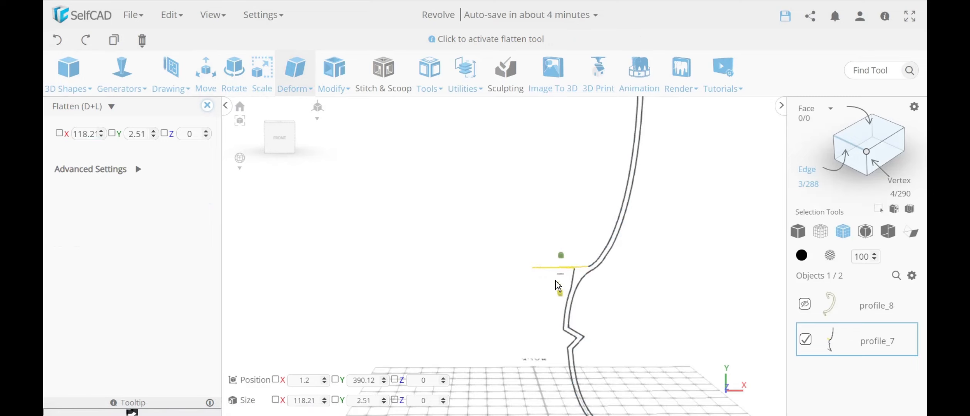
{"action": "left_click", "coordinate": [556, 278]}
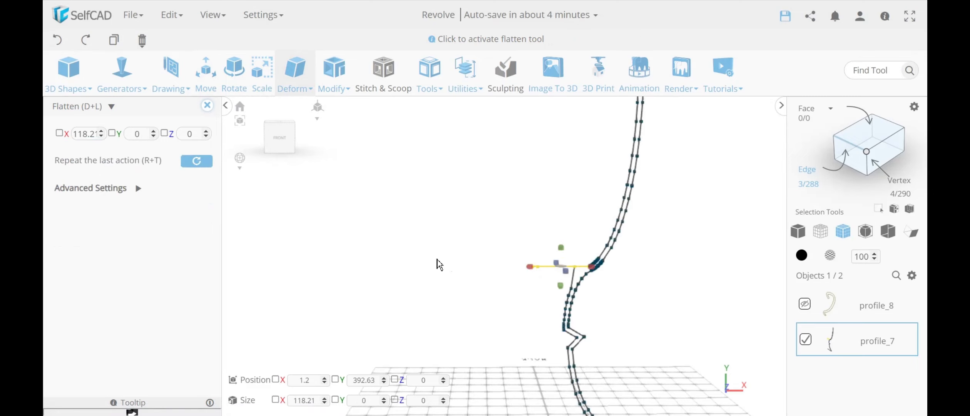
{"action": "left_click", "coordinate": [210, 108]}
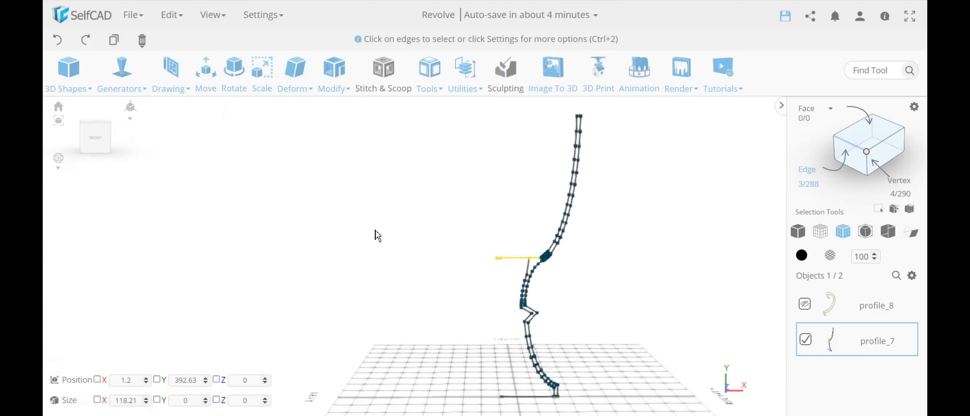
- Draw an arc 108 mm long with a bulge of about 15 mm below the flattened line, ending at the inner wall
{"action": "left_click", "coordinate": [453, 274]}
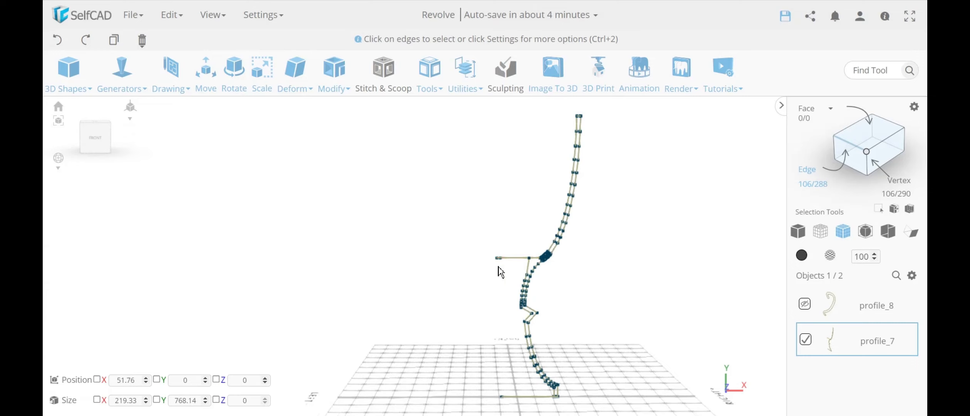
{"action": "scroll", "coordinate": [500, 266], "scroll_direction": "up", "scroll_amount": 5}
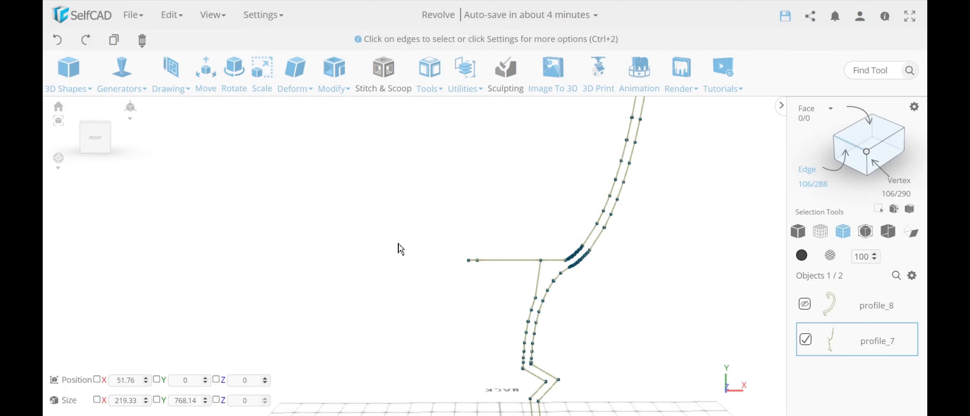
{"action": "left_click", "coordinate": [163, 91]}
{"action": "left_click", "coordinate": [189, 138]}
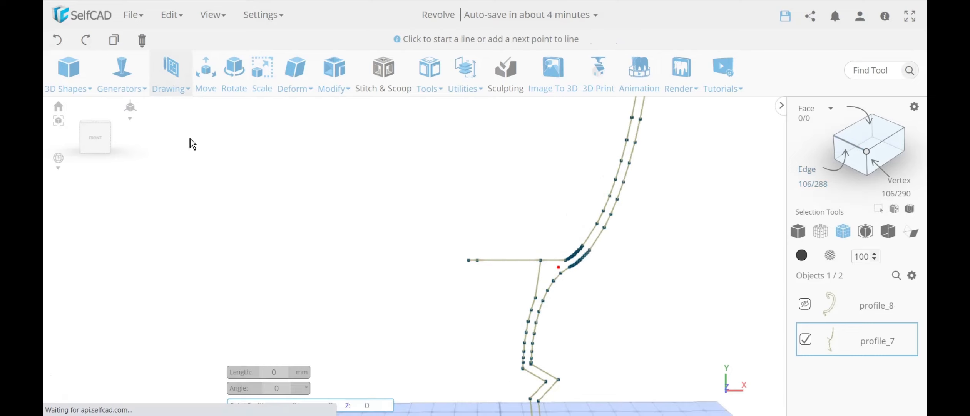
{"action": "mouse_move", "coordinate": [157, 131]}
{"action": "left_click", "coordinate": [160, 171]}
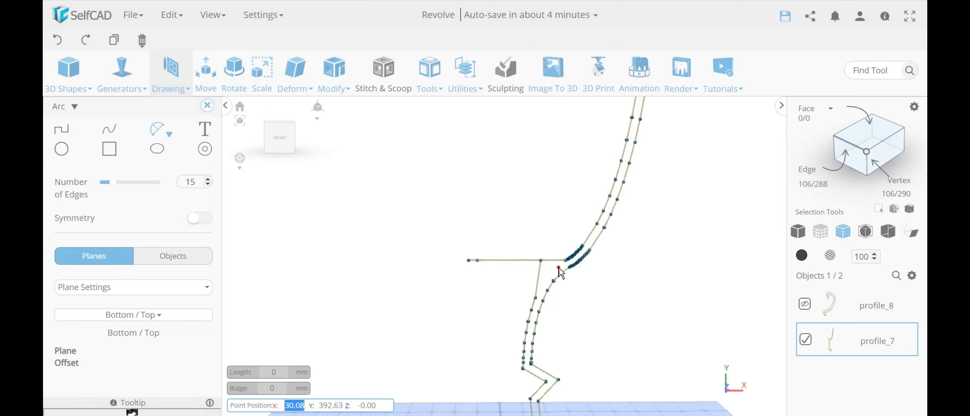
{"action": "left_click", "coordinate": [478, 261]}
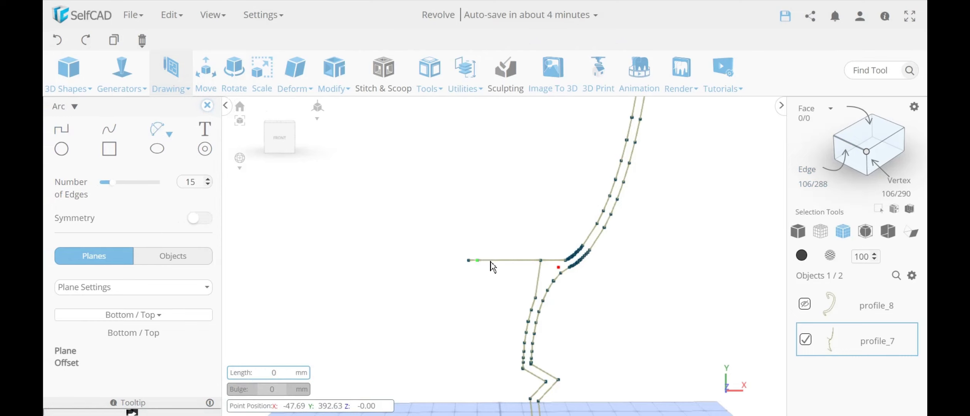
{"action": "left_click", "coordinate": [567, 262]}
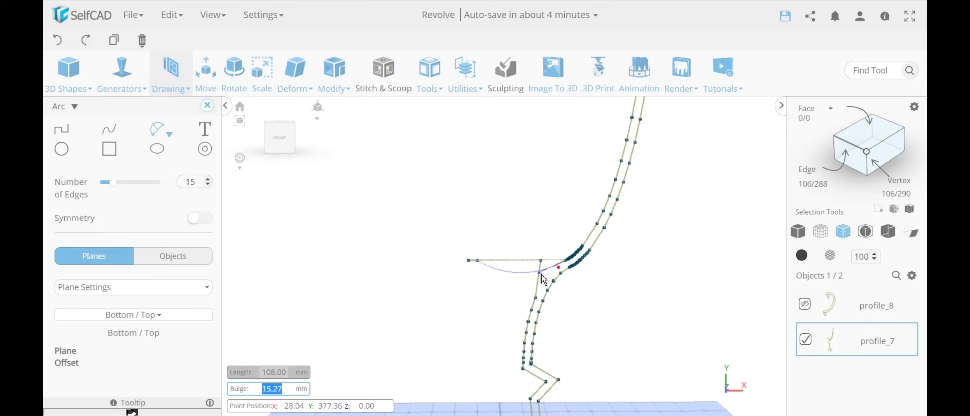
{"action": "left_click", "coordinate": [542, 278]}
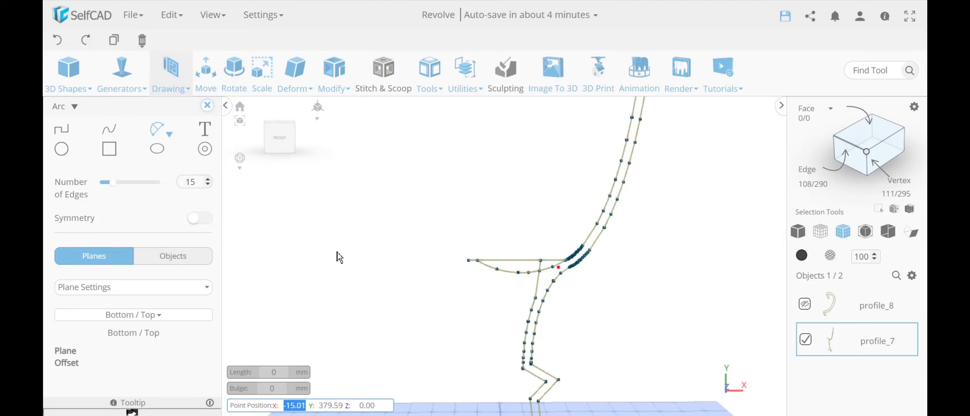
{"action": "left_click", "coordinate": [207, 105]}
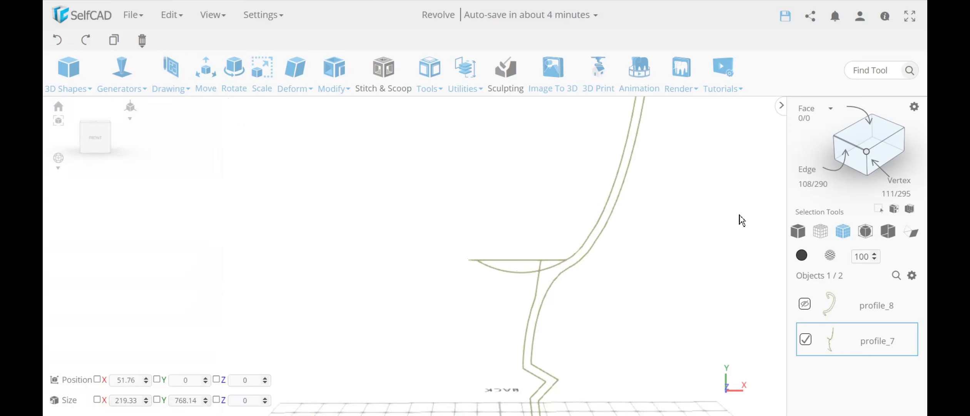
- Delete the straight edges above the arc and the leftover vertical stub, keeping the arc as the cup's floor
{"action": "left_click", "coordinate": [553, 264]}
{"action": "left_click", "coordinate": [541, 265]}
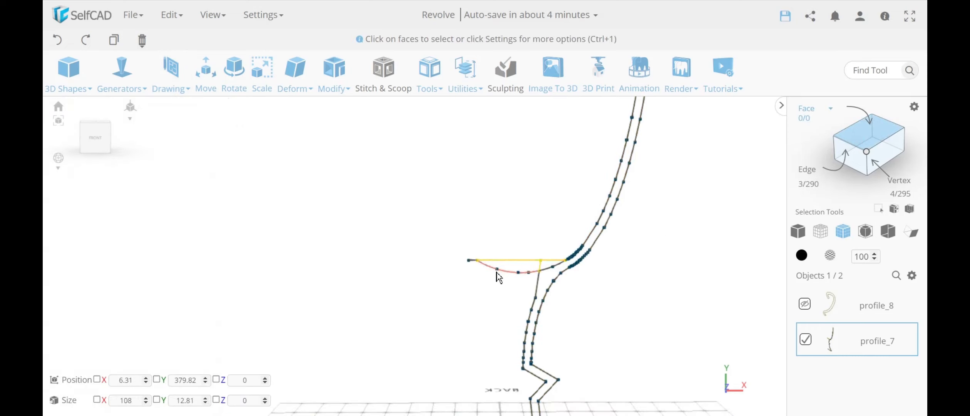
{"action": "left_click", "coordinate": [473, 261]}
{"action": "key", "text": "Delete"}
{"action": "scroll", "coordinate": [496, 299], "scroll_direction": "down", "scroll_amount": 3}
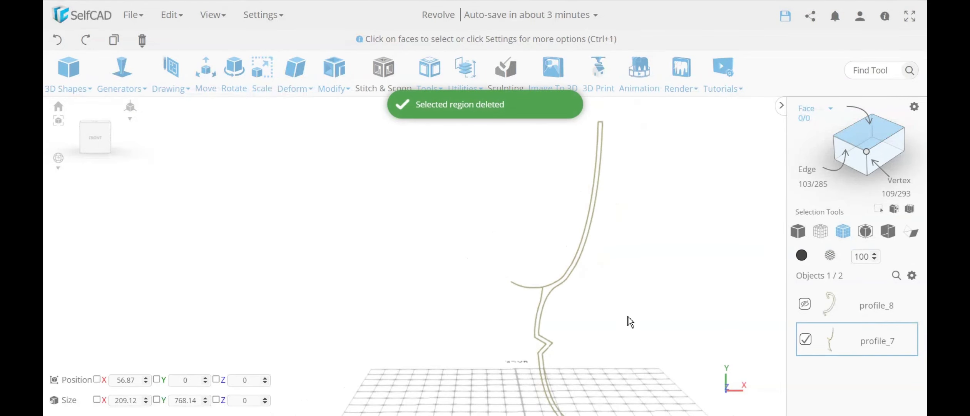
{"action": "scroll", "coordinate": [627, 316], "scroll_direction": "up", "scroll_amount": 3}
{"action": "scroll", "coordinate": [621, 313], "scroll_direction": "down", "scroll_amount": 3}
{"action": "right_click_drag", "start_coordinate": [619, 314], "coordinate": [611, 286]}
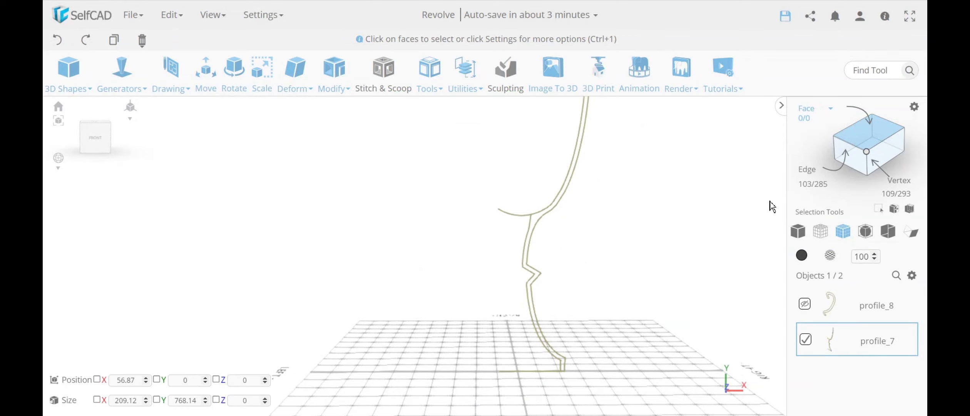
- Delete the inner of the two parallel lines along the goblet profile's stem, from the bowl down to the base
{"action": "left_click", "coordinate": [533, 327]}
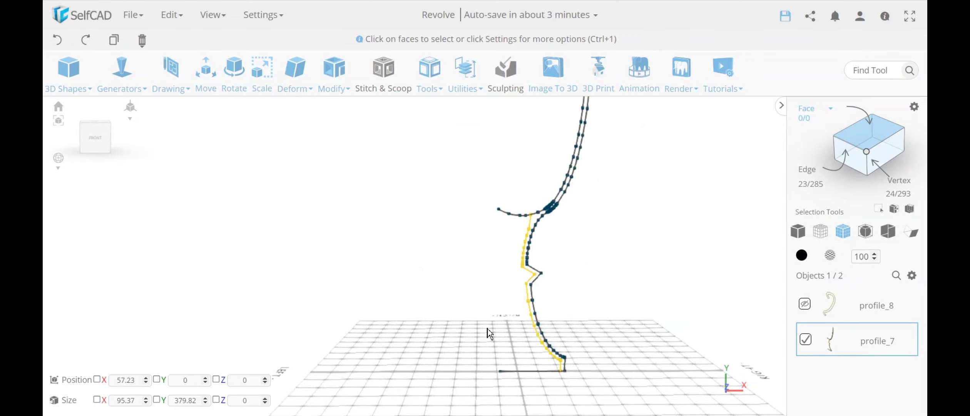
{"action": "key", "text": "Delete"}
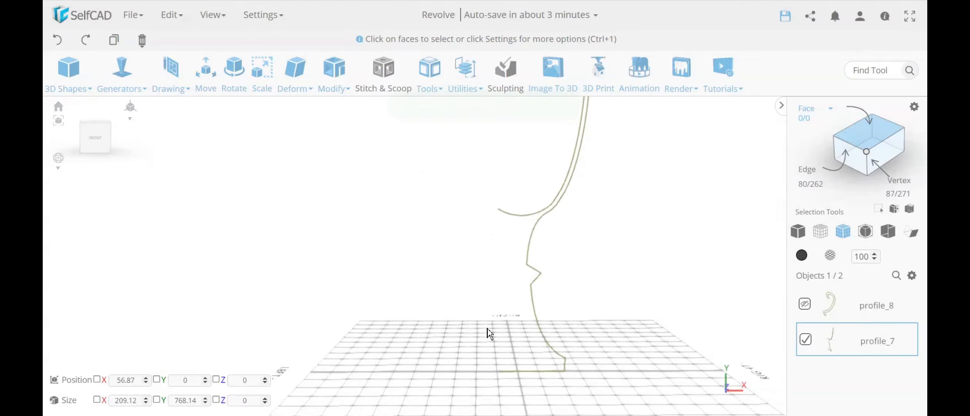
{"action": "left_click_drag", "start_coordinate": [486, 329], "coordinate": [483, 322]}
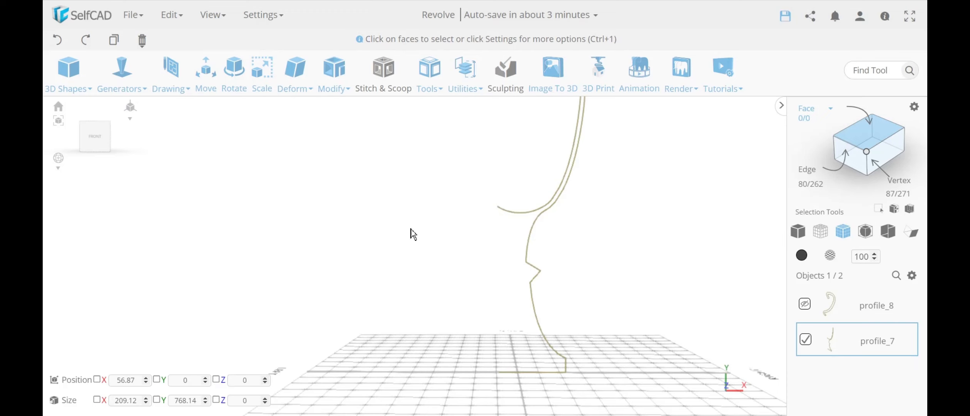
- Draw a straight line from the inner end of the profile's base up to the inner end of the bowl's floor
{"action": "left_click", "coordinate": [170, 90]}
{"action": "left_click", "coordinate": [195, 136]}
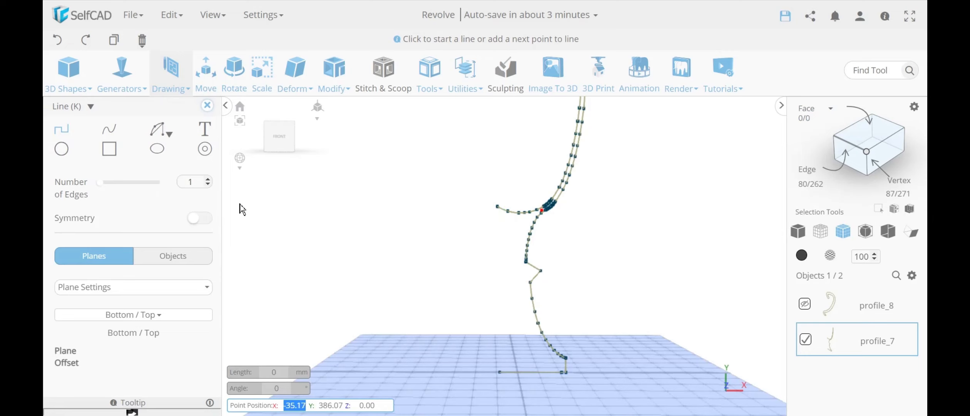
{"action": "scroll", "coordinate": [171, 279], "scroll_direction": "down", "scroll_amount": 2}
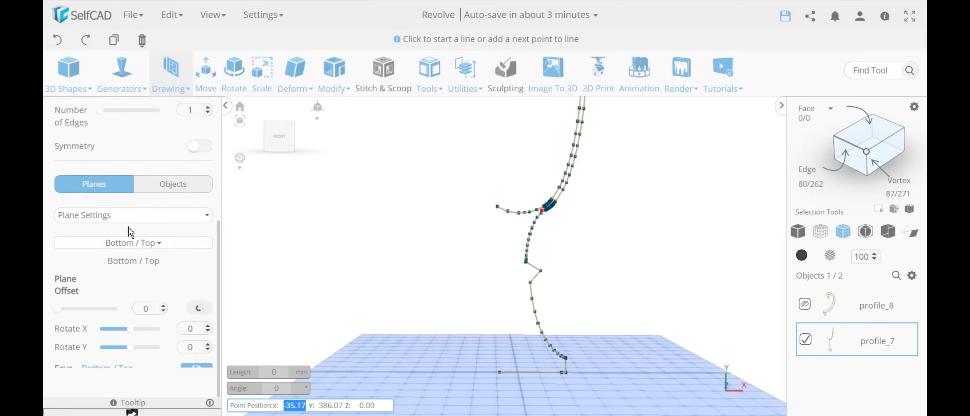
{"action": "left_click", "coordinate": [135, 242]}
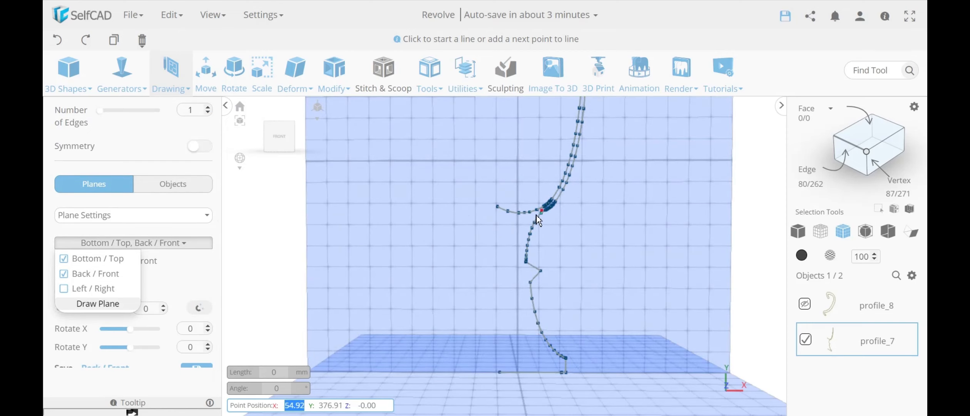
{"action": "left_click", "coordinate": [69, 275]}
{"action": "left_click", "coordinate": [183, 279]}
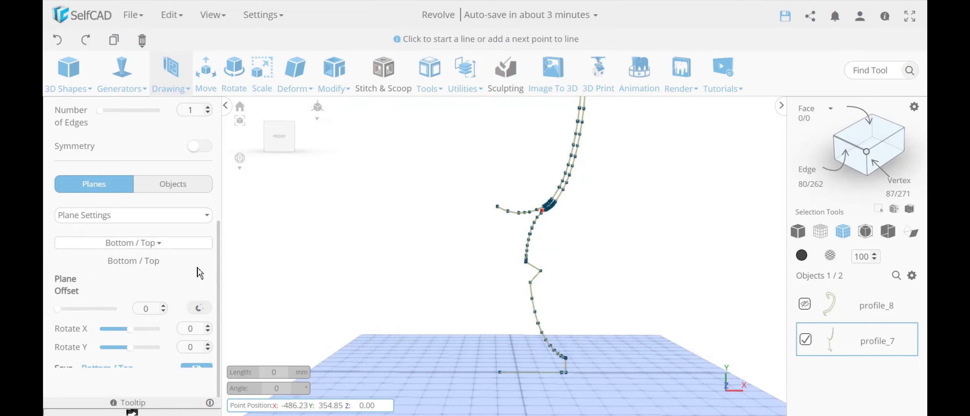
{"action": "left_click", "coordinate": [328, 90]}
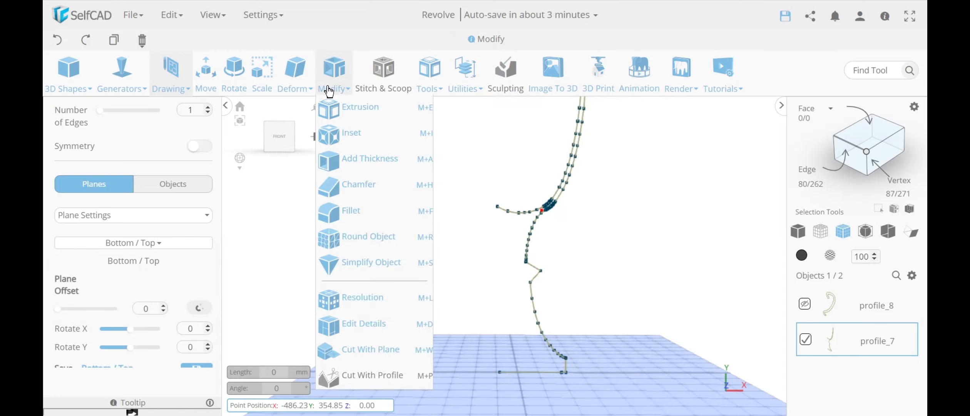
{"action": "left_click", "coordinate": [295, 87]}
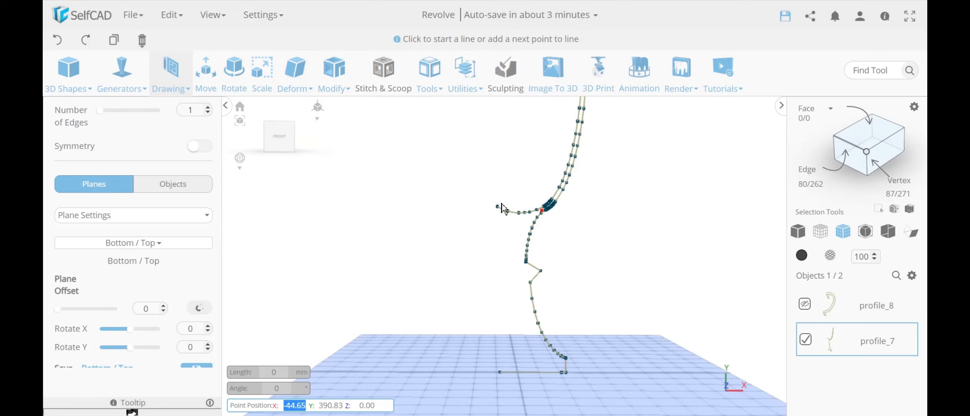
{"action": "left_click", "coordinate": [502, 374]}
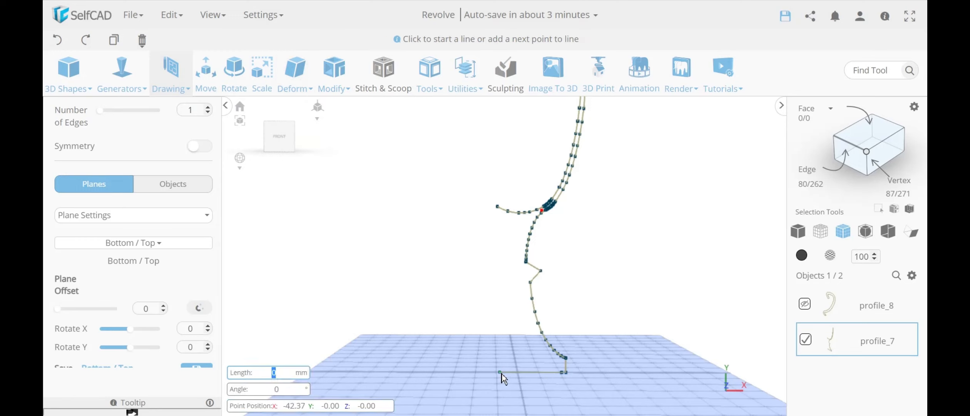
{"action": "left_click", "coordinate": [497, 208]}
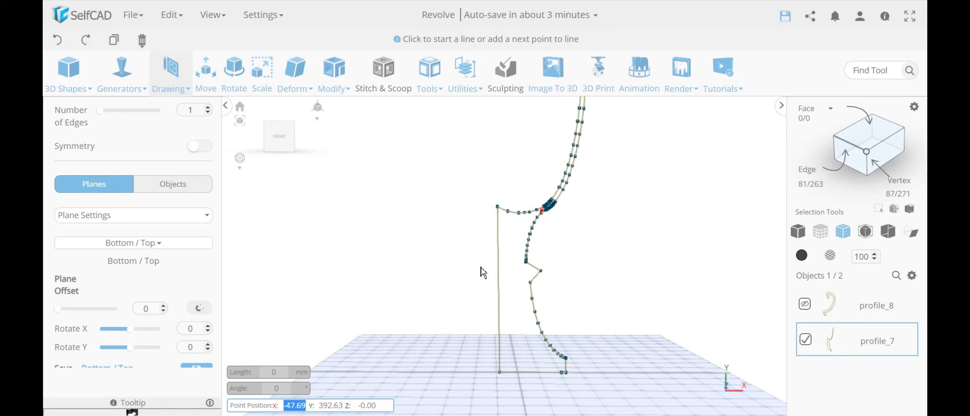
{"action": "scroll", "coordinate": [181, 162], "scroll_direction": "up", "scroll_amount": 3}
{"action": "left_click", "coordinate": [207, 110]}
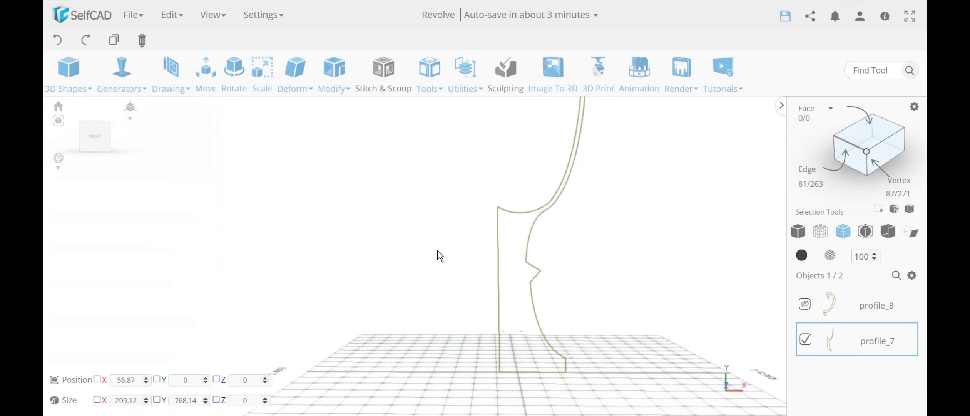
- Flatten the new closing edge along X so that it is exactly vertical
{"action": "left_click", "coordinate": [808, 176]}
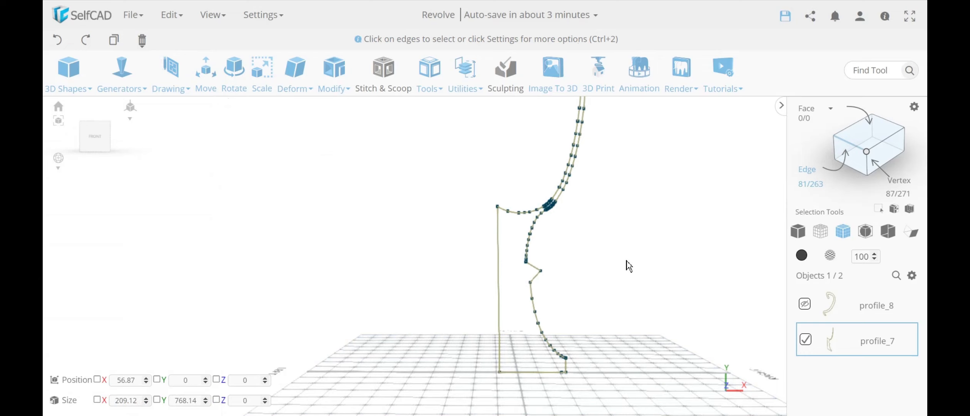
{"action": "left_click", "coordinate": [499, 316]}
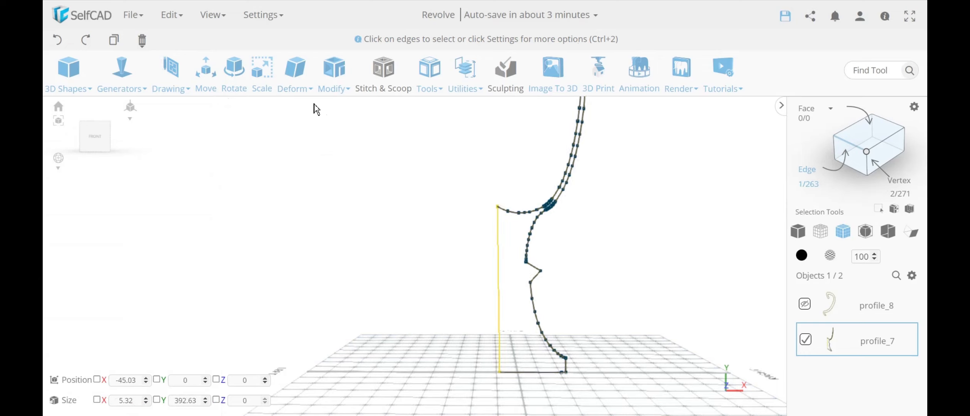
{"action": "left_click", "coordinate": [296, 79]}
{"action": "left_click", "coordinate": [339, 242]}
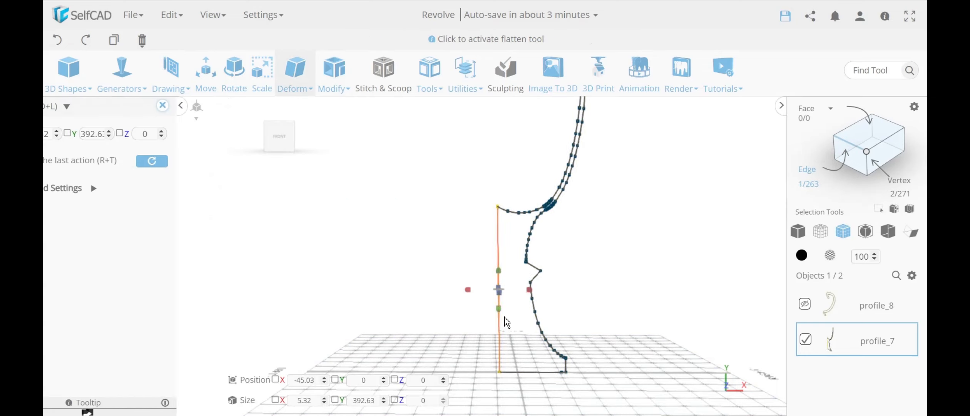
{"action": "left_click", "coordinate": [529, 290]}
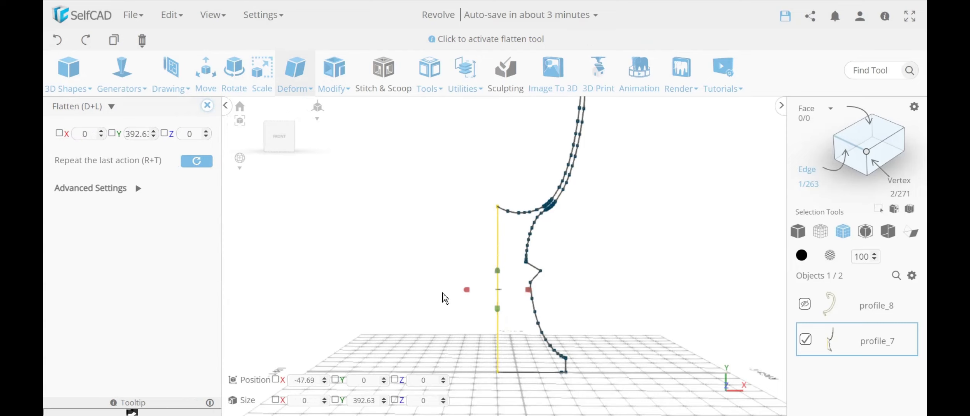
{"action": "left_click", "coordinate": [207, 105]}
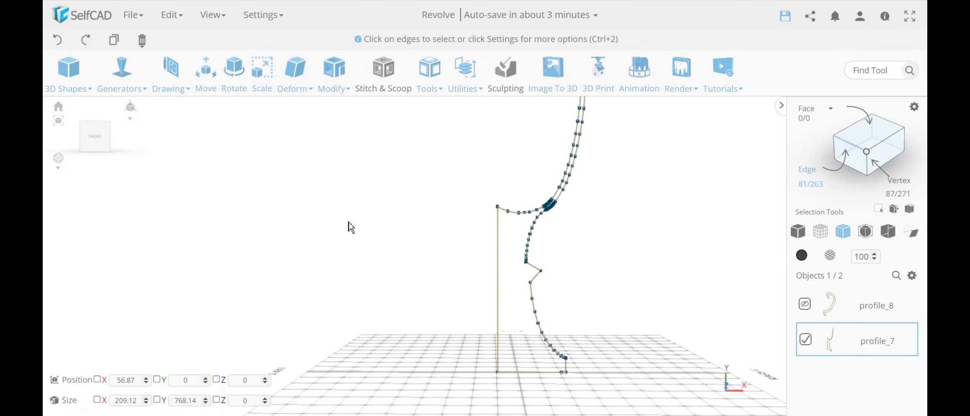
- Preview a 360-degree revolve of the profile around its straight vertical edge, with Flip Normals turned off
{"action": "scroll", "coordinate": [372, 250], "scroll_direction": "down", "scroll_amount": 3}
{"action": "scroll", "coordinate": [393, 256], "scroll_direction": "up", "scroll_amount": 3}
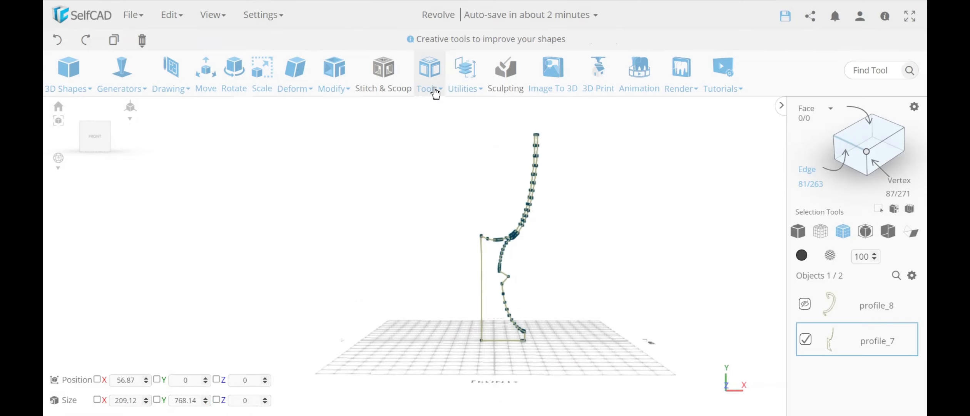
{"action": "left_click", "coordinate": [429, 73]}
{"action": "left_click", "coordinate": [448, 157]}
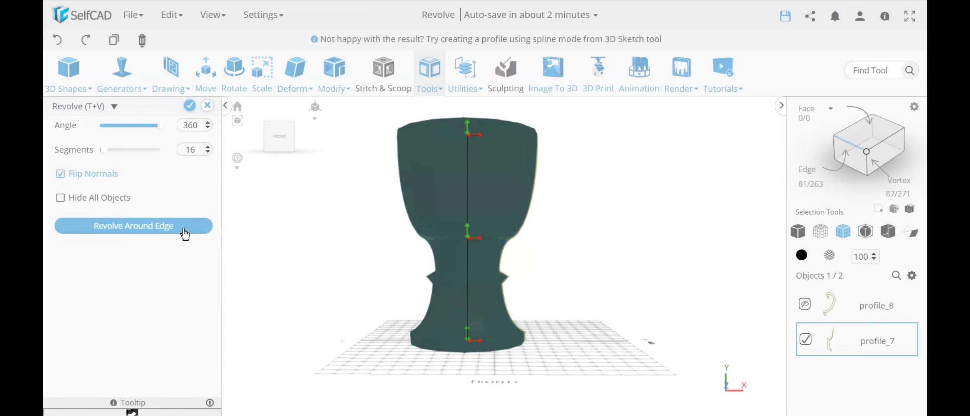
{"action": "left_click", "coordinate": [122, 230]}
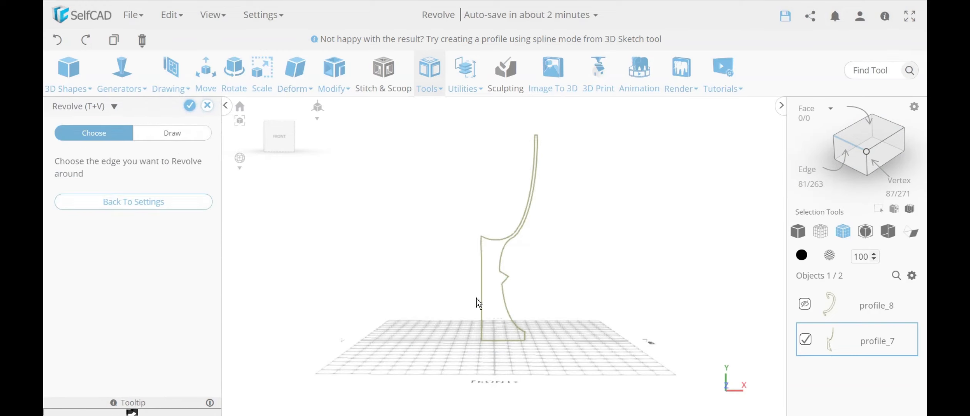
{"action": "left_click", "coordinate": [485, 296]}
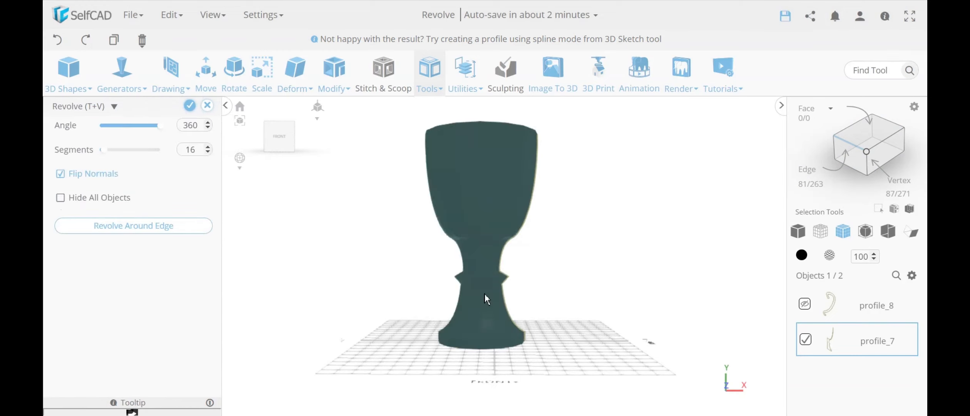
{"action": "left_click", "coordinate": [60, 174]}
- Inspect the rim, bowl and stem of the previewed goblet and discard the revolve
{"action": "right_click_drag", "start_coordinate": [443, 240], "coordinate": [437, 294]}
{"action": "scroll", "coordinate": [511, 234], "scroll_direction": "up", "scroll_amount": 8}
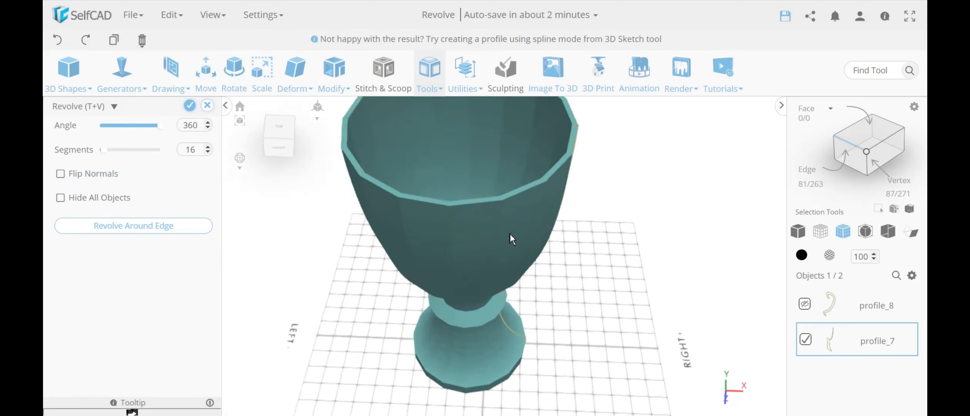
{"action": "scroll", "coordinate": [571, 247], "scroll_direction": "up", "scroll_amount": 3}
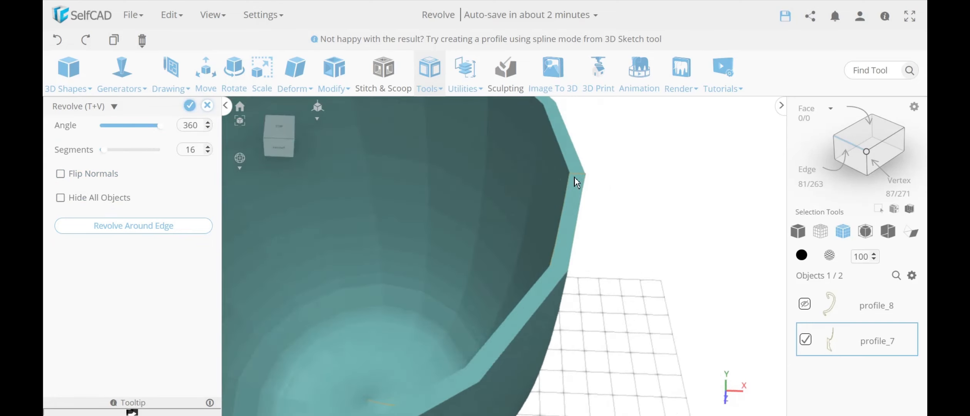
{"action": "scroll", "coordinate": [570, 180], "scroll_direction": "down", "scroll_amount": 10}
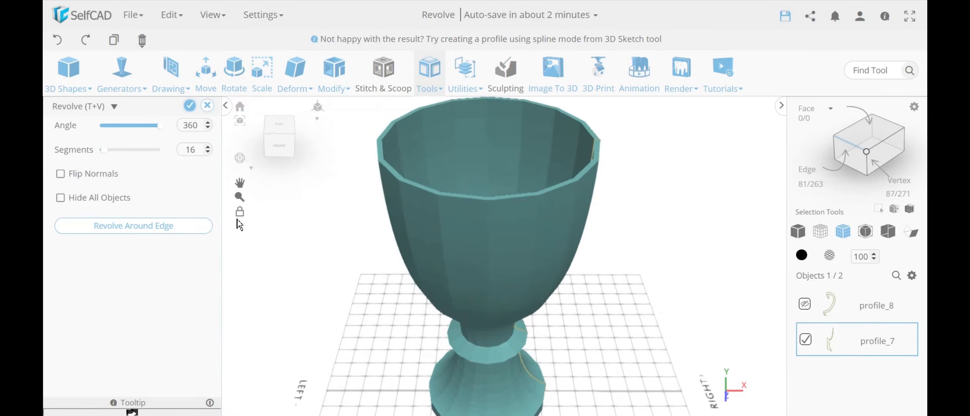
{"action": "left_click_drag", "start_coordinate": [573, 198], "coordinate": [468, 259]}
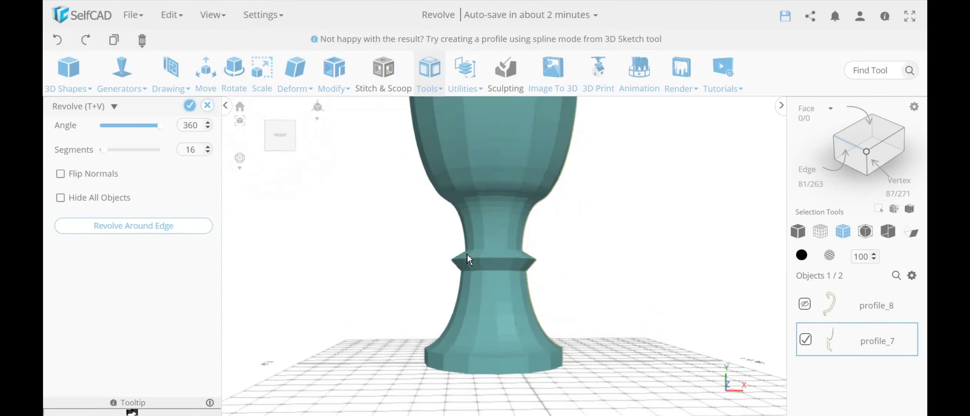
{"action": "left_click", "coordinate": [207, 105]}
{"action": "left_click", "coordinate": [478, 245]}
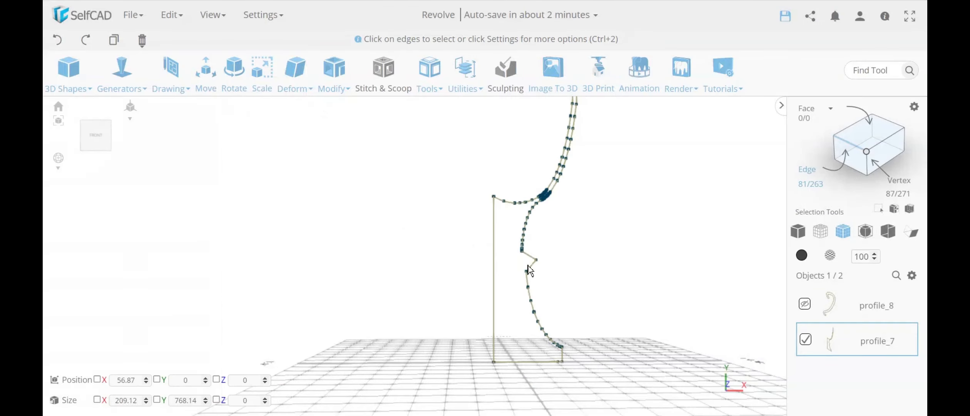
- Fillet the short rim edge at the top of the profile with intensity 4 and level 3
{"action": "scroll", "coordinate": [553, 306], "scroll_direction": "up", "scroll_amount": 10}
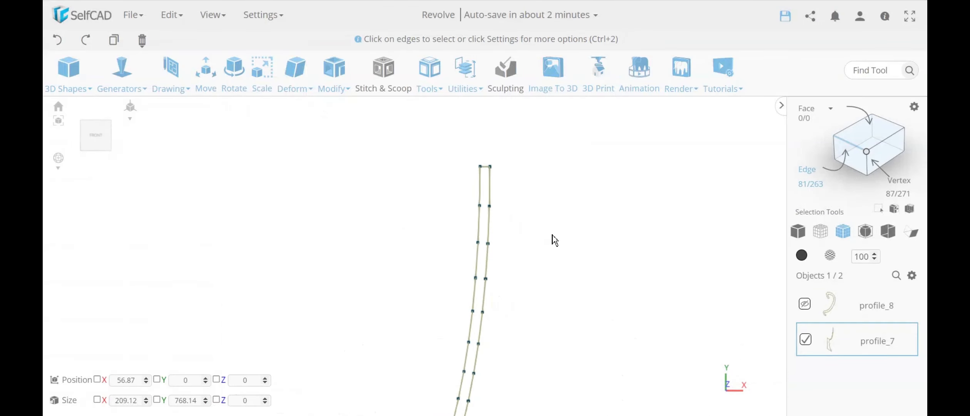
{"action": "left_click", "coordinate": [488, 168]}
{"action": "mouse_move", "coordinate": [335, 73]}
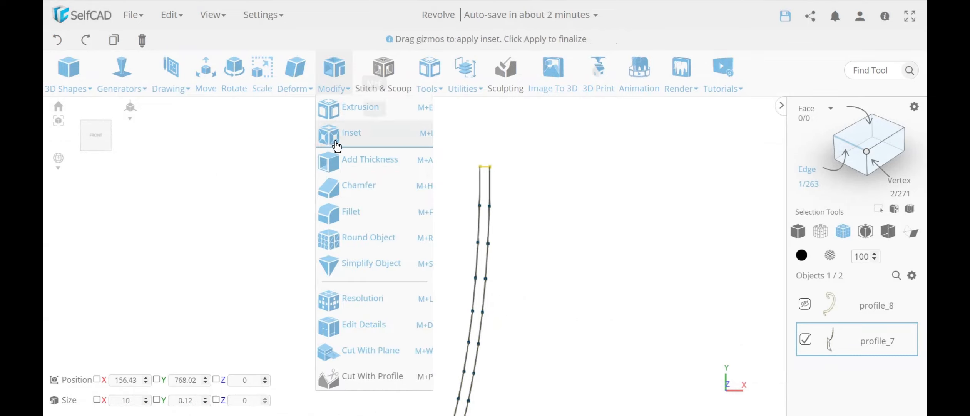
{"action": "left_click", "coordinate": [359, 213]}
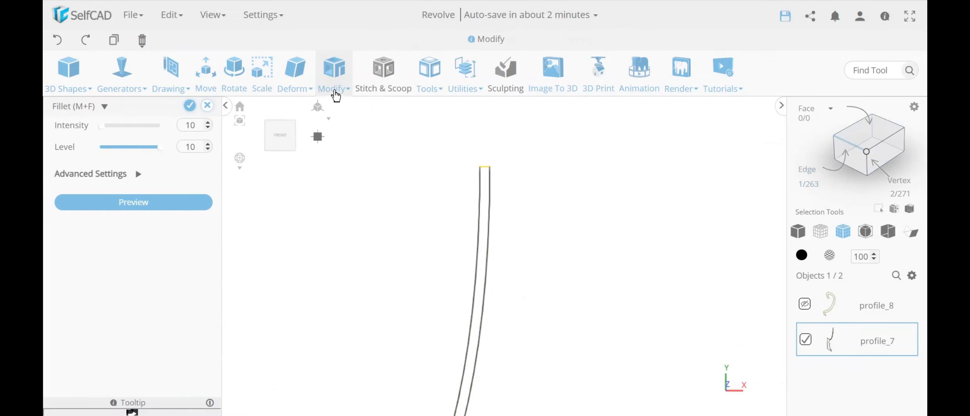
{"action": "left_click", "coordinate": [149, 208]}
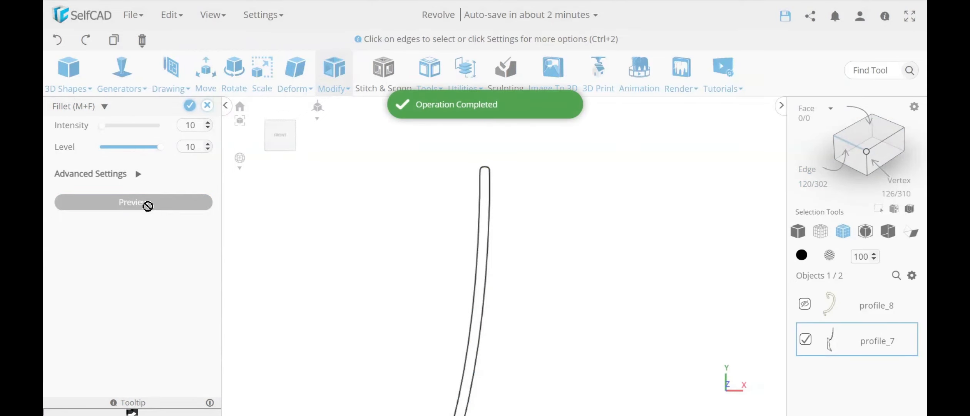
{"action": "left_click", "coordinate": [115, 147]}
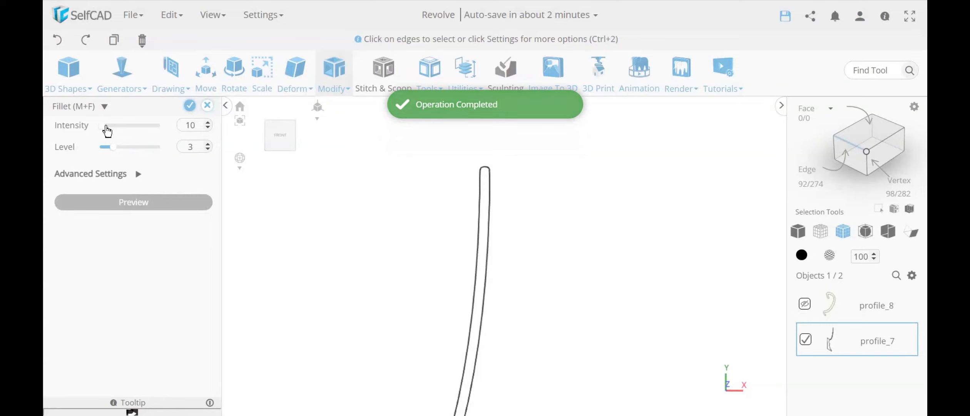
{"action": "left_click_drag", "start_coordinate": [96, 128], "coordinate": [104, 129]}
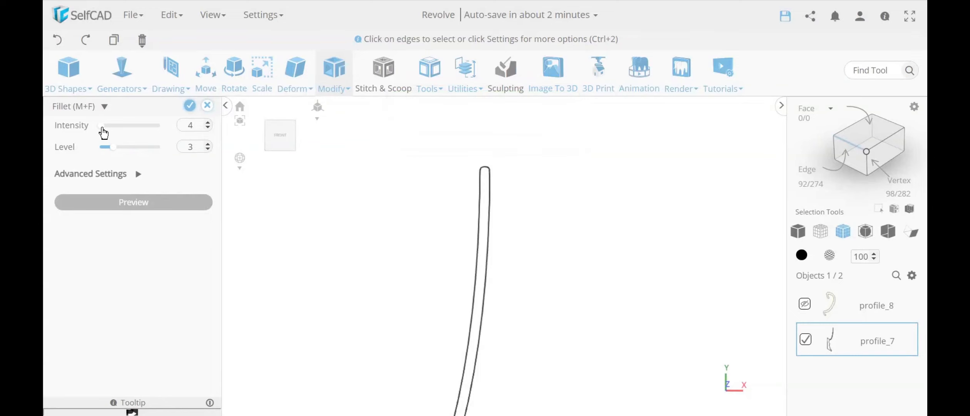
{"action": "left_click", "coordinate": [208, 128]}
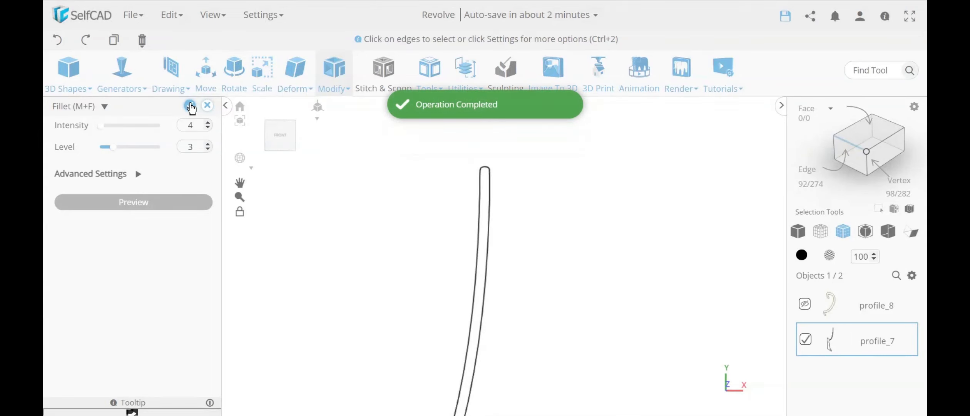
{"action": "left_click", "coordinate": [190, 106]}
{"action": "scroll", "coordinate": [482, 176], "scroll_direction": "up", "scroll_amount": 8}
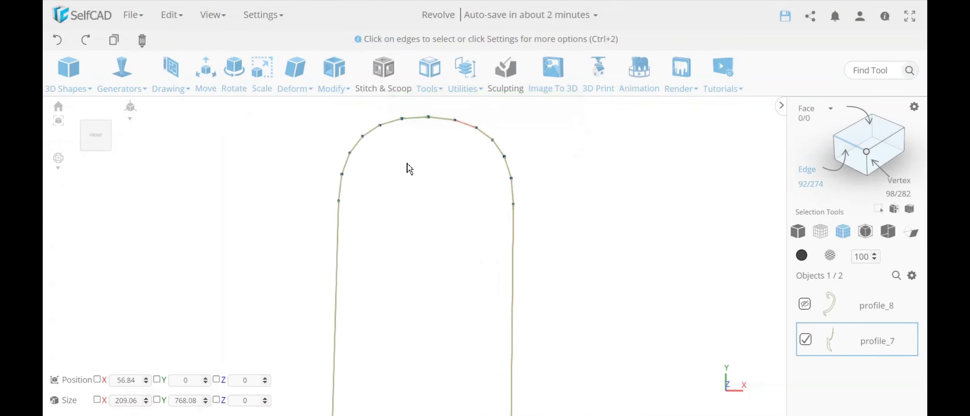
{"action": "scroll", "coordinate": [490, 189], "scroll_direction": "down", "scroll_amount": 10}
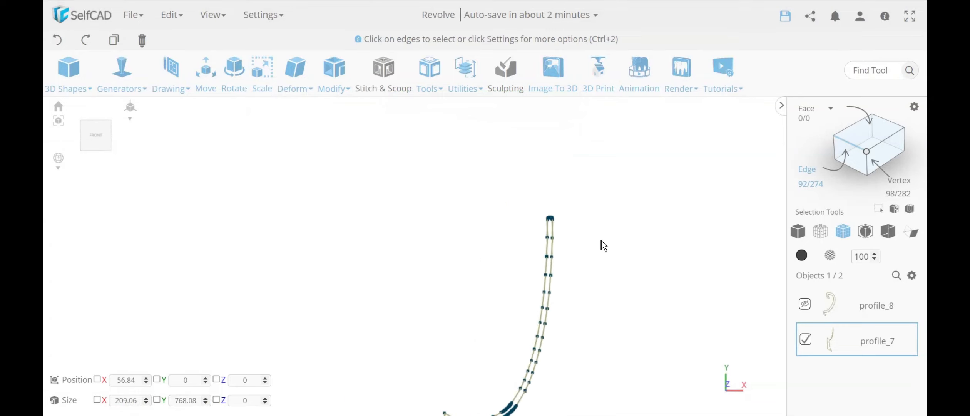
{"action": "right_click_drag", "start_coordinate": [604, 241], "coordinate": [589, 206]}
{"action": "scroll", "coordinate": [588, 204], "scroll_direction": "down", "scroll_amount": 1}
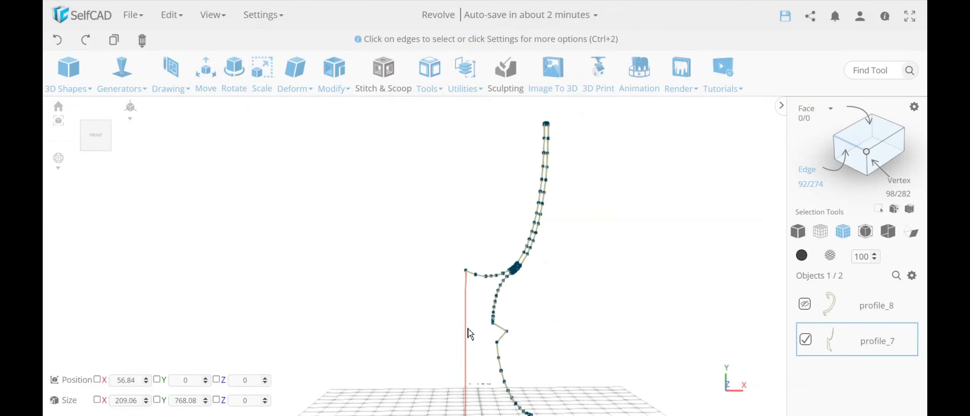
{"action": "left_click", "coordinate": [440, 217]}
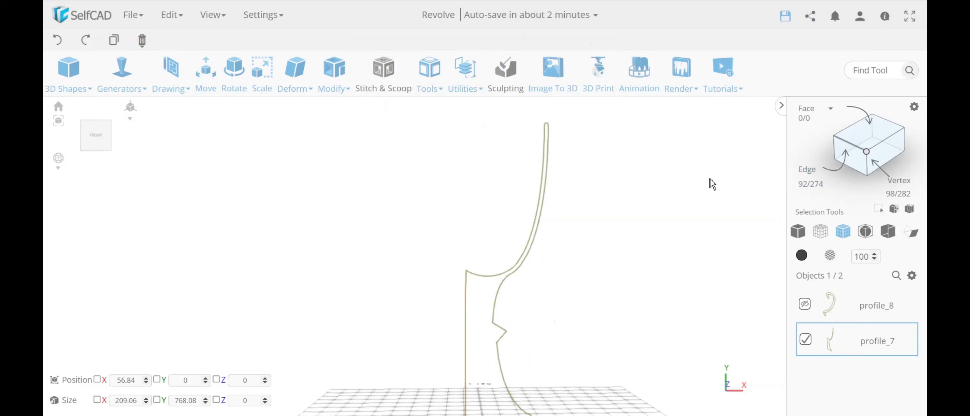
{"action": "left_click", "coordinate": [842, 151]}
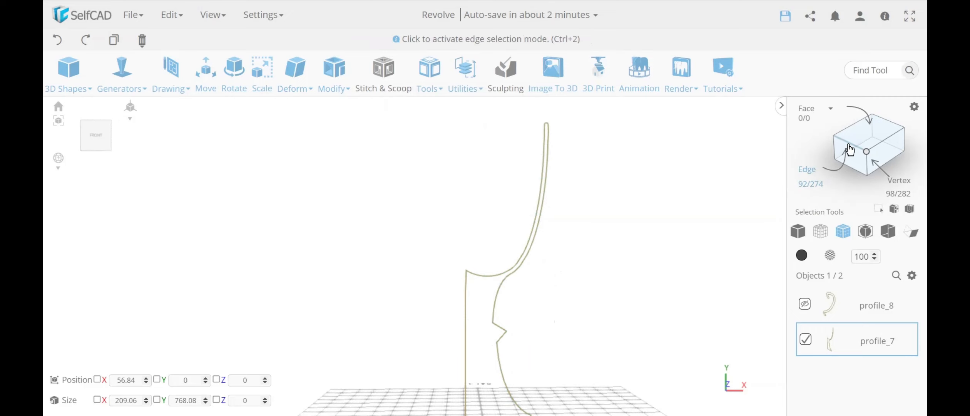
{"action": "left_click", "coordinate": [467, 345]}
{"action": "left_click", "coordinate": [429, 69]}
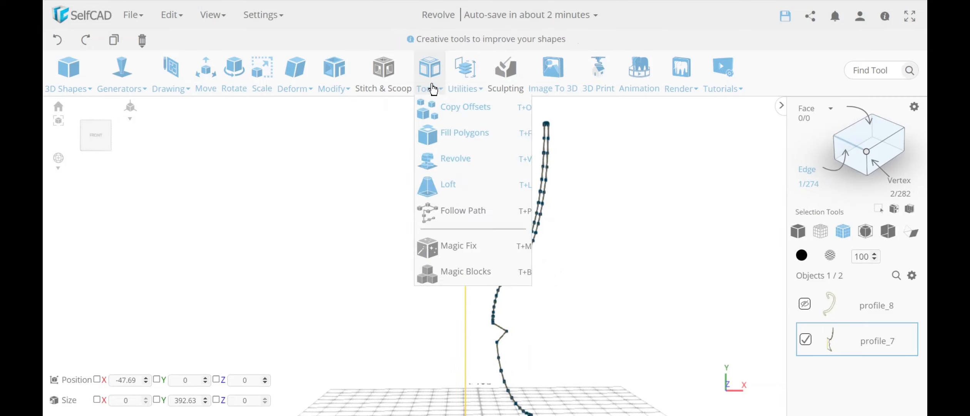
{"action": "left_click", "coordinate": [458, 156]}
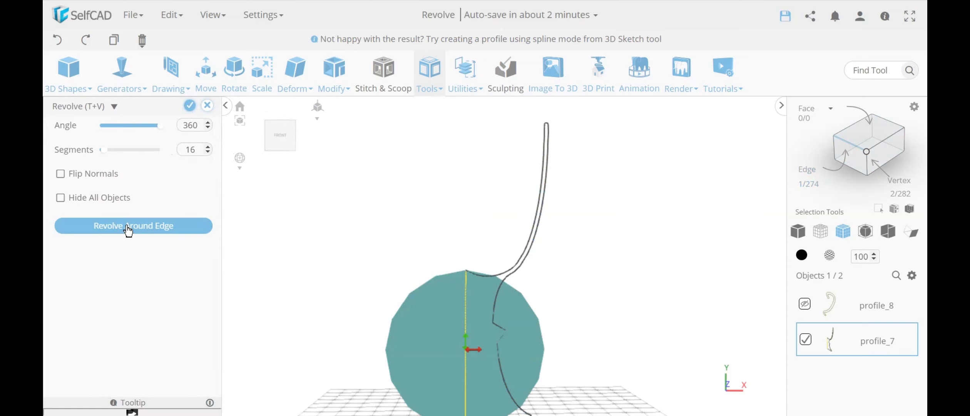
{"action": "left_click", "coordinate": [125, 225]}
{"action": "left_click", "coordinate": [460, 329]}
{"action": "left_click", "coordinate": [207, 106]}
{"action": "left_click", "coordinate": [464, 248]}
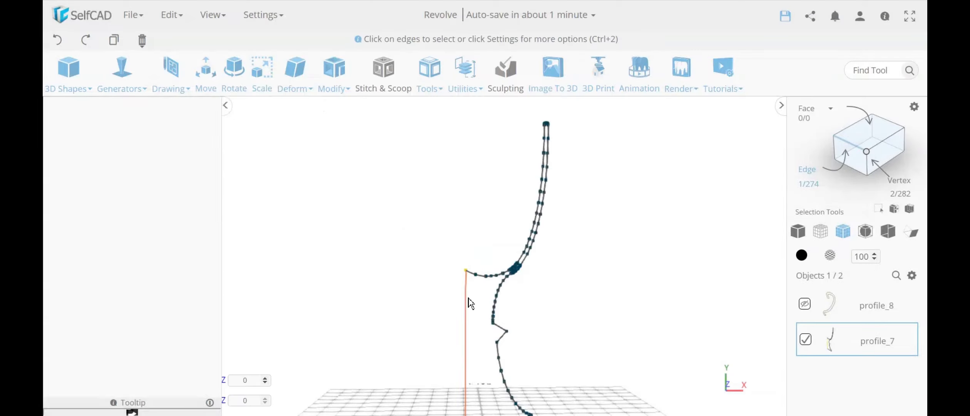
- Select the entire goblet profile and revolve it 360 degrees around its straight vertical edge
{"action": "scroll", "coordinate": [583, 301], "scroll_direction": "down", "scroll_amount": 3}
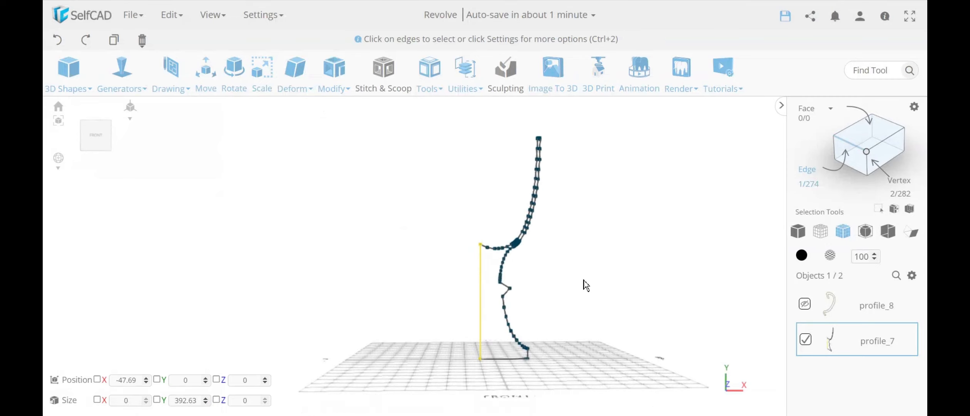
{"action": "key", "text": "ctrl+a"}
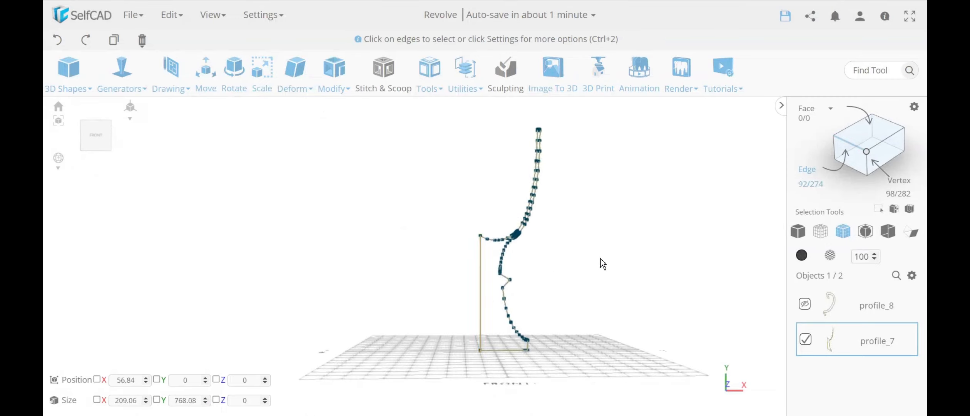
{"action": "left_click", "coordinate": [433, 79]}
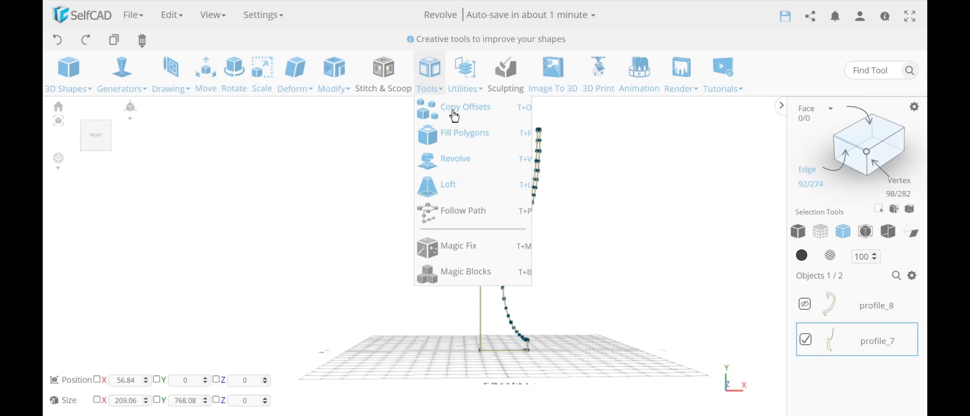
{"action": "left_click", "coordinate": [476, 159]}
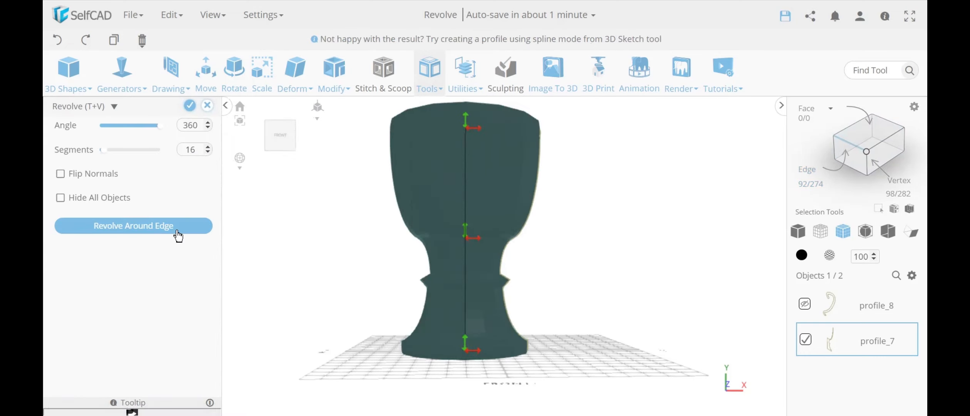
{"action": "left_click", "coordinate": [177, 230]}
{"action": "left_click", "coordinate": [480, 281]}
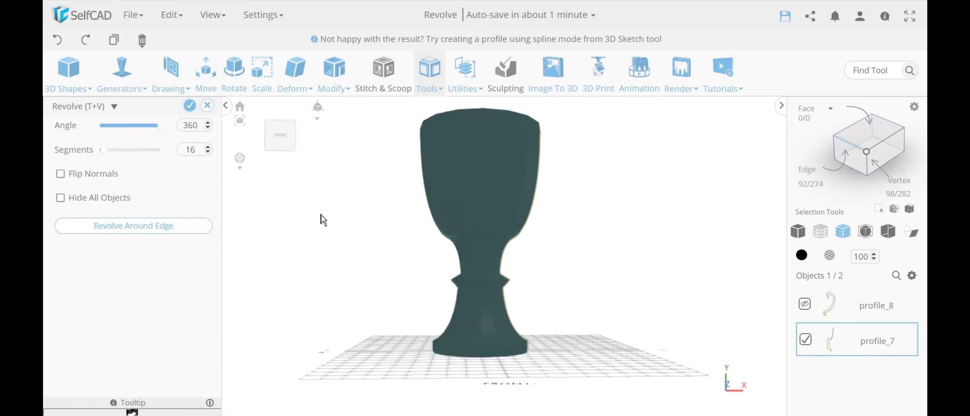
- Turn on Flip Normals, set the revolve to 32 segments and apply it
{"action": "left_click", "coordinate": [60, 174]}
{"action": "left_click_drag", "start_coordinate": [499, 210], "coordinate": [530, 268]}
{"action": "scroll", "coordinate": [525, 254], "scroll_direction": "up", "scroll_amount": 5}
{"action": "scroll", "coordinate": [549, 278], "scroll_direction": "down", "scroll_amount": 1}
{"action": "scroll", "coordinate": [278, 225], "scroll_direction": "down", "scroll_amount": 7}
{"action": "left_click_drag", "start_coordinate": [427, 286], "coordinate": [453, 282]}
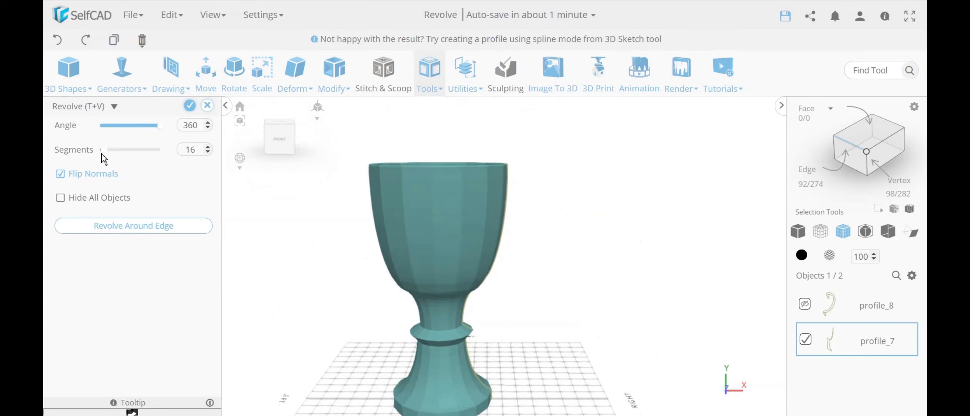
{"action": "left_click_drag", "start_coordinate": [102, 153], "coordinate": [109, 152]}
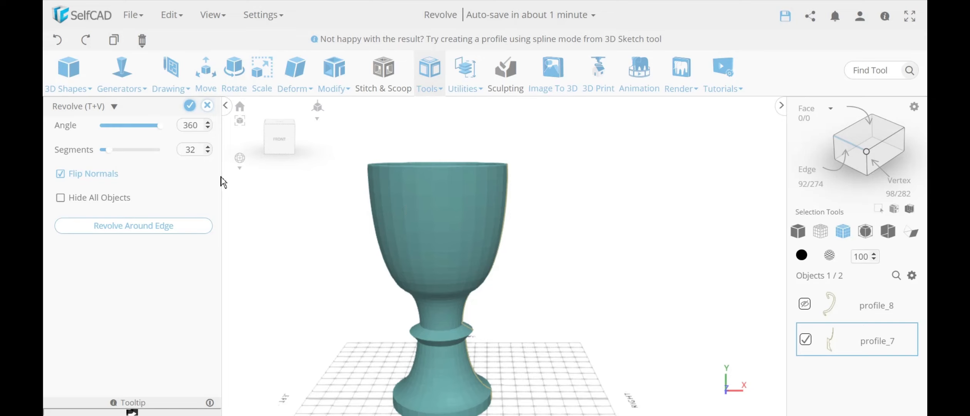
{"action": "left_click", "coordinate": [190, 105]}
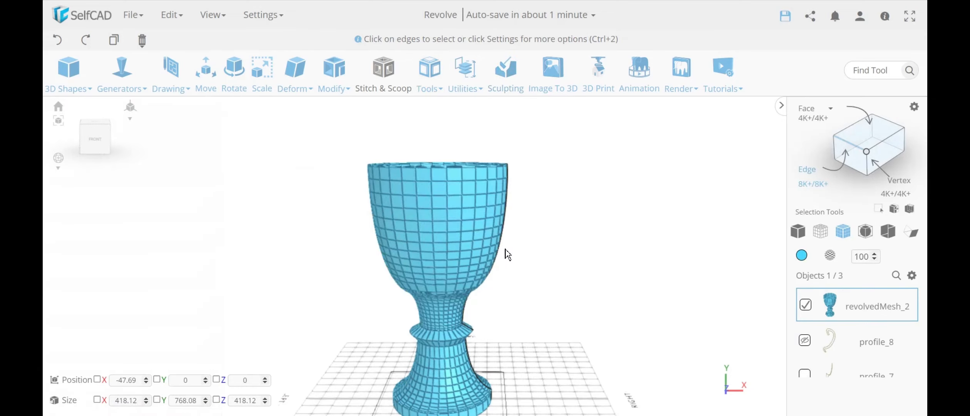
- Examine the revolved goblet's rim, bowl, stem and base from several angles
{"action": "scroll", "coordinate": [512, 249], "scroll_direction": "down", "scroll_amount": 3}
{"action": "scroll", "coordinate": [509, 244], "scroll_direction": "up", "scroll_amount": 2}
{"action": "left_click_drag", "start_coordinate": [506, 252], "coordinate": [487, 267]}
{"action": "scroll", "coordinate": [470, 289], "scroll_direction": "up", "scroll_amount": 5}
{"action": "scroll", "coordinate": [470, 290], "scroll_direction": "up", "scroll_amount": 2}
{"action": "scroll", "coordinate": [471, 293], "scroll_direction": "down", "scroll_amount": 5}
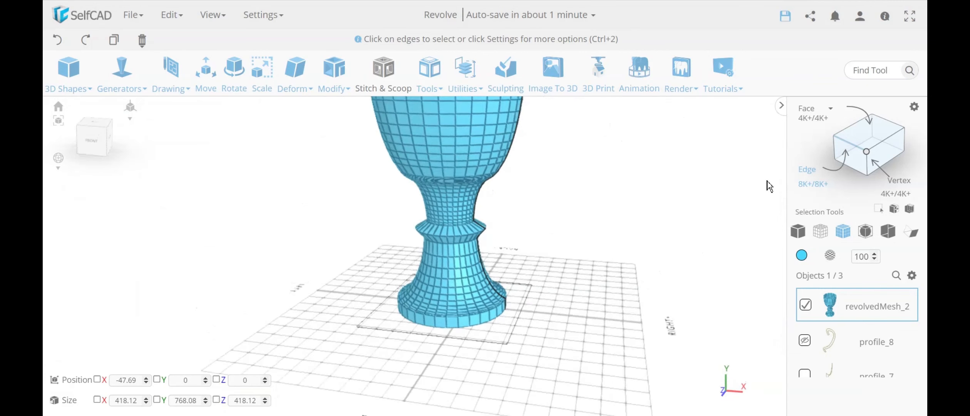
{"action": "scroll", "coordinate": [502, 246], "scroll_direction": "down", "scroll_amount": 5}
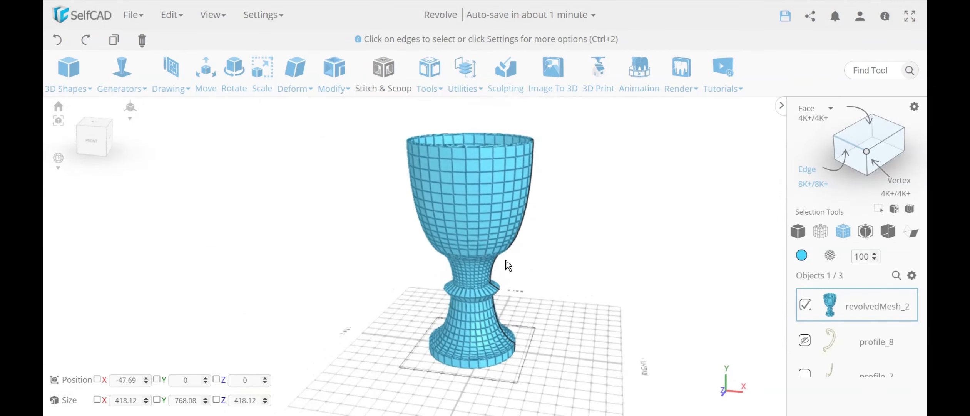
{"action": "left_click_drag", "start_coordinate": [490, 269], "coordinate": [445, 272]}
{"action": "scroll", "coordinate": [464, 247], "scroll_direction": "up", "scroll_amount": 2}
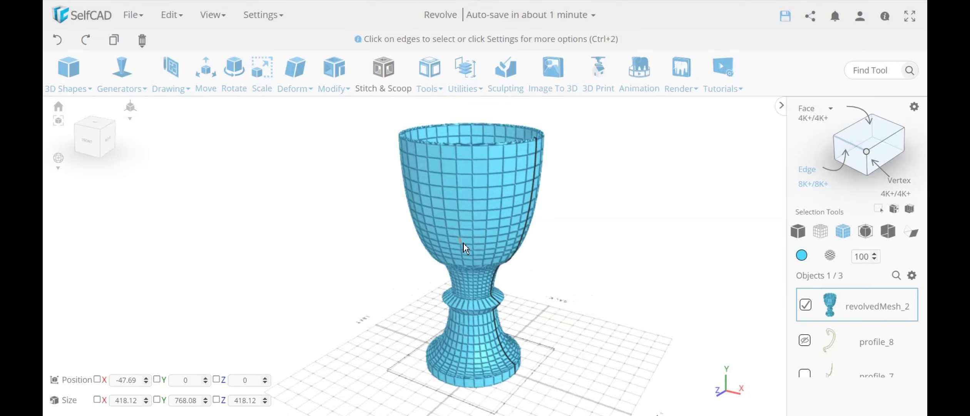
{"action": "left_click_drag", "start_coordinate": [464, 244], "coordinate": [488, 228]}
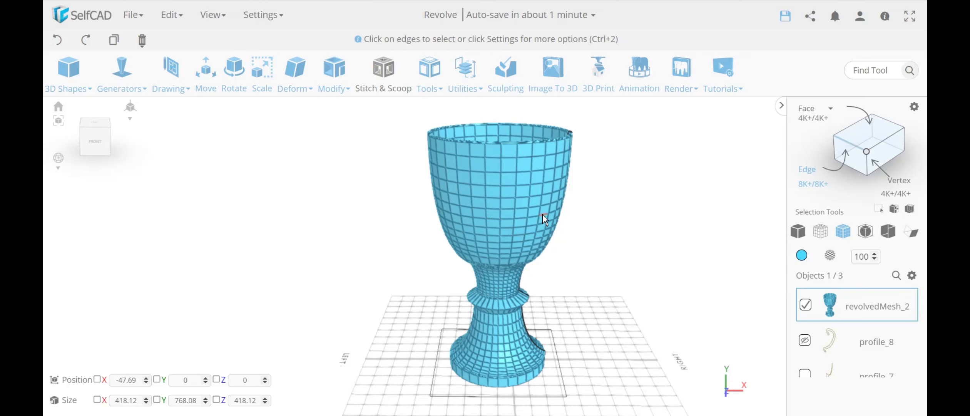
{"action": "right_click_drag", "start_coordinate": [570, 254], "coordinate": [538, 238]}
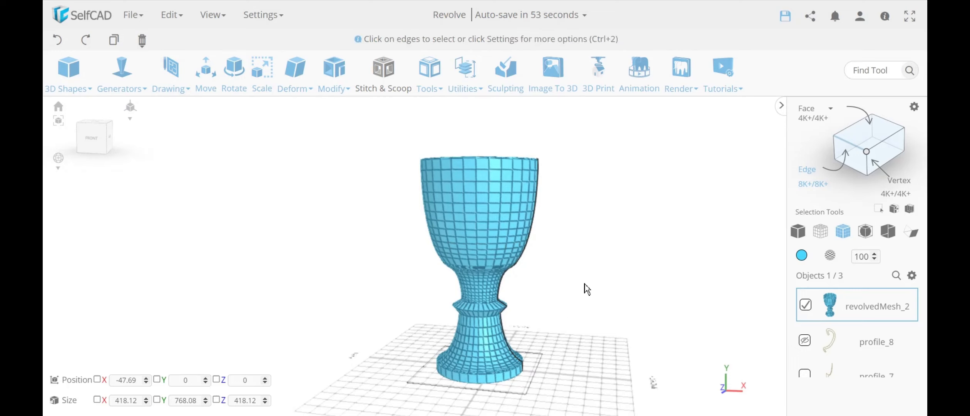
{"action": "left_click", "coordinate": [431, 82]}
{"action": "left_click_drag", "start_coordinate": [637, 246], "coordinate": [591, 260]}
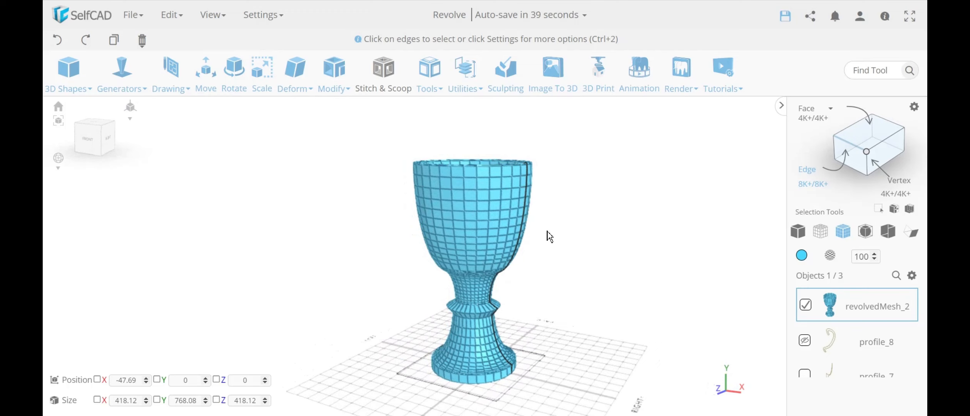
{"action": "scroll", "coordinate": [537, 224], "scroll_direction": "up", "scroll_amount": 6}
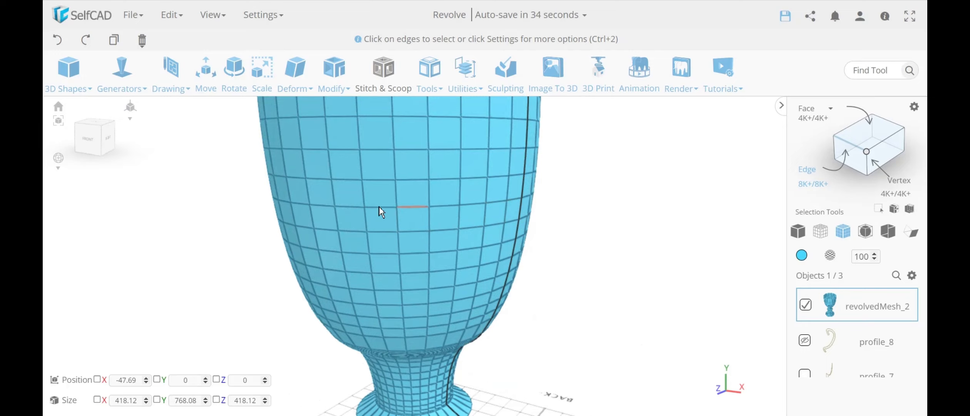
{"action": "scroll", "coordinate": [534, 255], "scroll_direction": "down", "scroll_amount": 5}
{"action": "left_click_drag", "start_coordinate": [342, 243], "coordinate": [339, 267]}
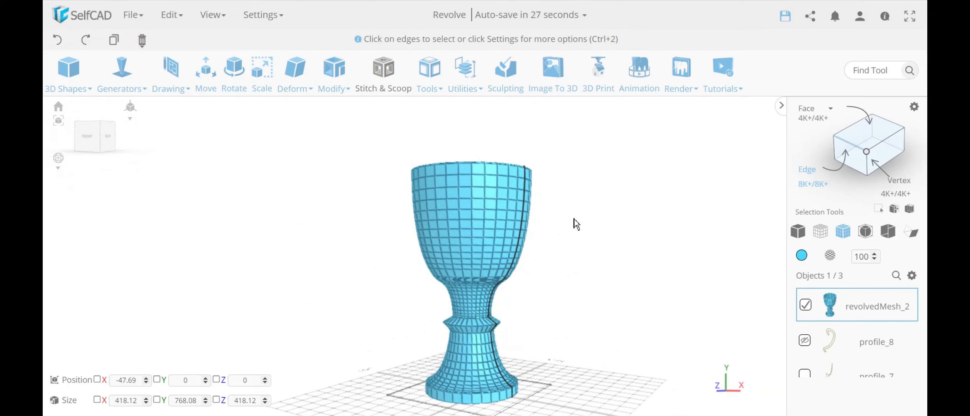
{"action": "mouse_move", "coordinate": [577, 225]}
{"action": "left_mouse_down"}
{"action": "mouse_move", "coordinate": [579, 264]}
{"action": "mouse_move", "coordinate": [579, 236]}
{"action": "mouse_move", "coordinate": [596, 251]}
{"action": "mouse_move", "coordinate": [589, 275]}
{"action": "mouse_move", "coordinate": [560, 231]}
{"action": "mouse_move", "coordinate": [580, 238]}
{"action": "mouse_move", "coordinate": [572, 288]}
{"action": "mouse_move", "coordinate": [550, 238]}
{"action": "mouse_move", "coordinate": [559, 231]}
{"action": "left_mouse_up"}
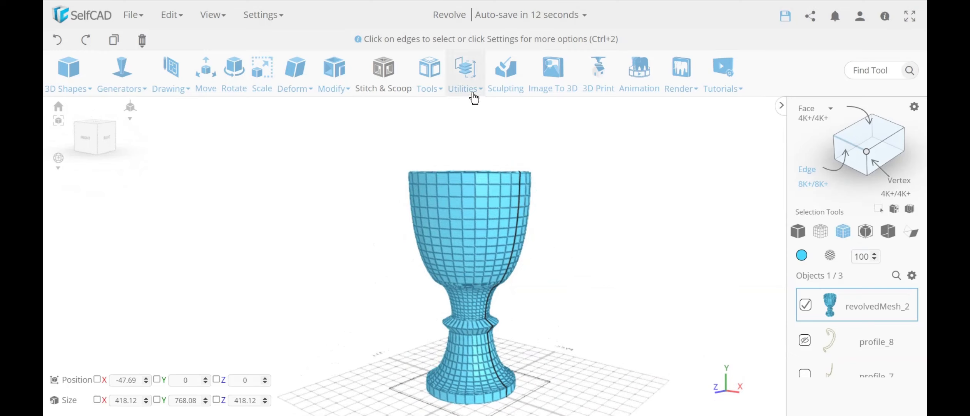
{"action": "left_click", "coordinate": [466, 80]}
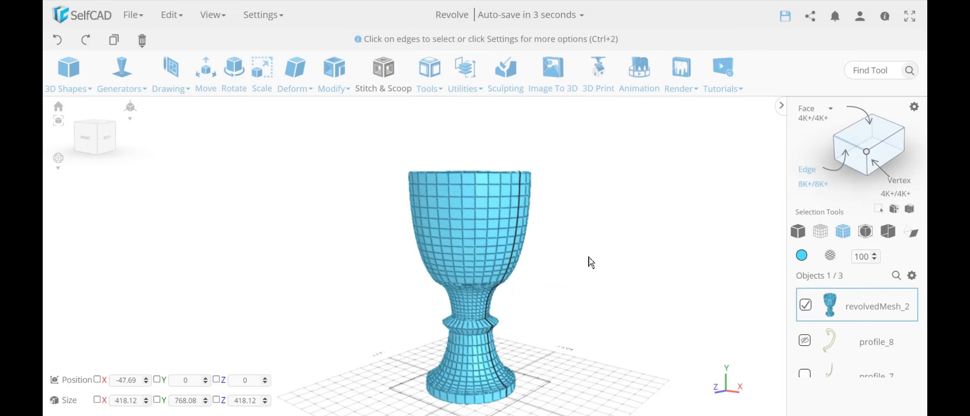
{"action": "right_click_drag", "start_coordinate": [592, 262], "coordinate": [597, 277]}
{"action": "right_click_drag", "start_coordinate": [416, 282], "coordinate": [375, 275]}
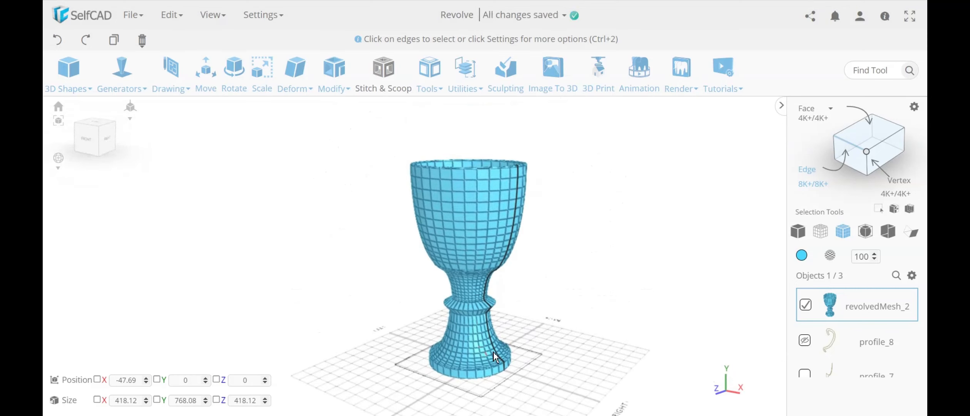
{"action": "mouse_move", "coordinate": [365, 195]}
{"action": "right_mouse_down"}
{"action": "mouse_move", "coordinate": [355, 223]}
{"action": "mouse_move", "coordinate": [348, 194]}
{"action": "right_mouse_up"}
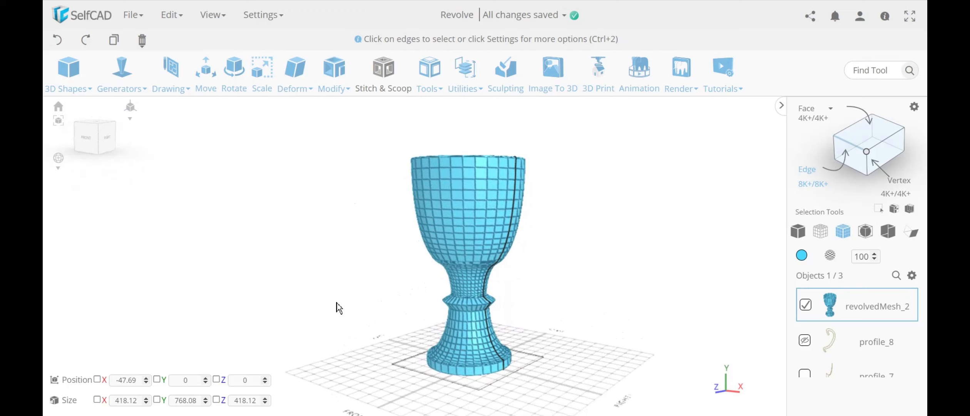
{"action": "right_click_drag", "start_coordinate": [345, 258], "coordinate": [383, 270]}
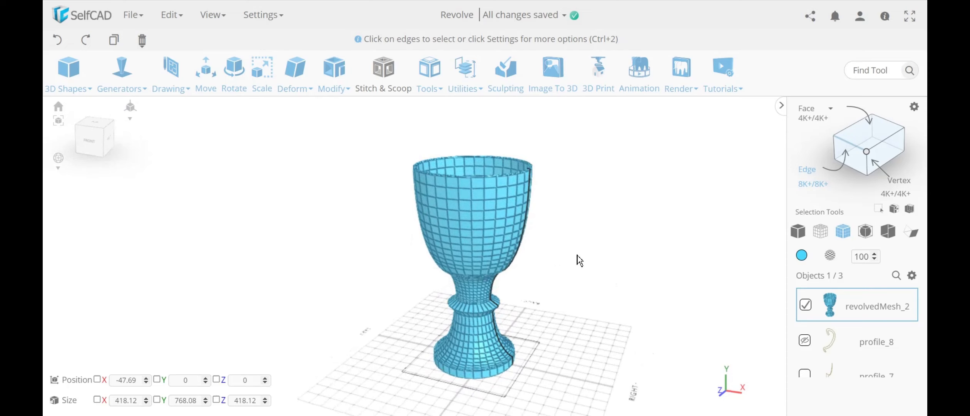
{"action": "right_click_drag", "start_coordinate": [532, 297], "coordinate": [569, 272]}
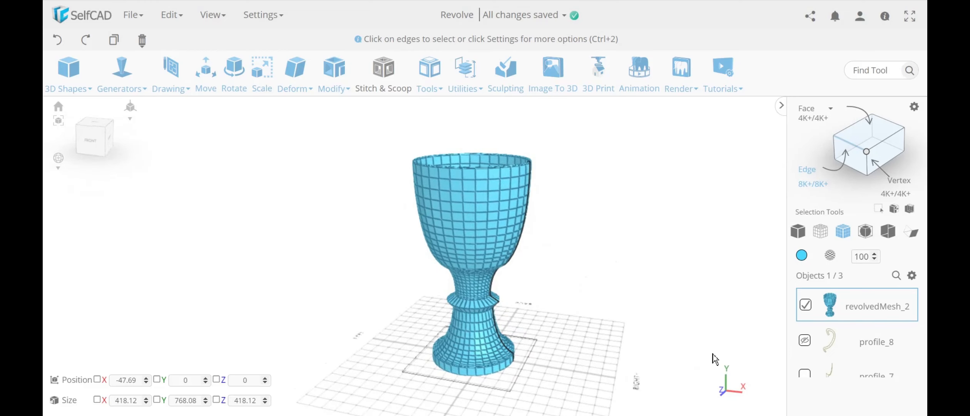
- Deselect the goblet mesh, unhide the handle profile profile_8 and select it
{"action": "left_click", "coordinate": [806, 305]}
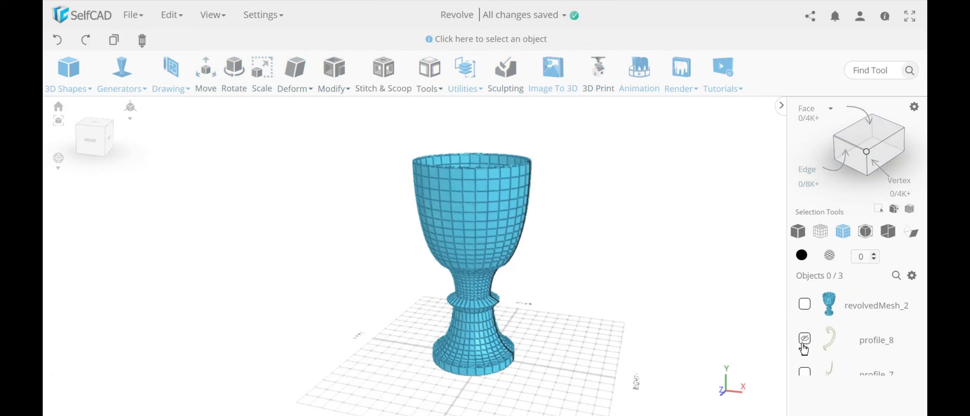
{"action": "left_click", "coordinate": [805, 339]}
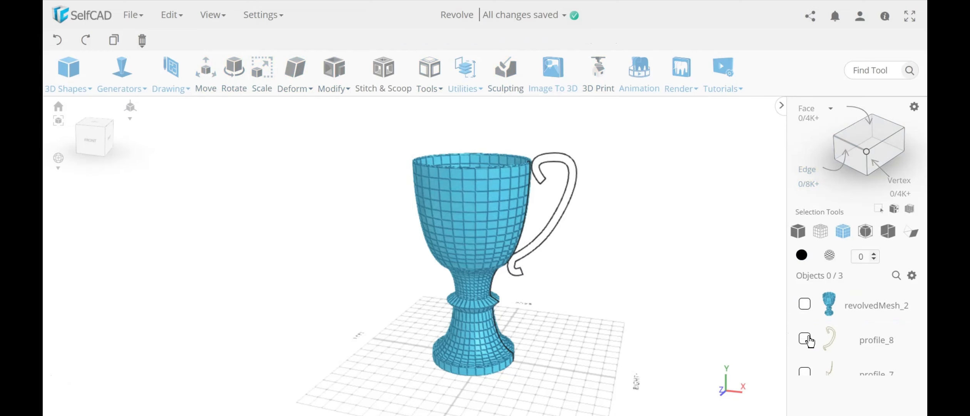
{"action": "left_click", "coordinate": [806, 339]}
{"action": "right_click_drag", "start_coordinate": [583, 285], "coordinate": [536, 291]}
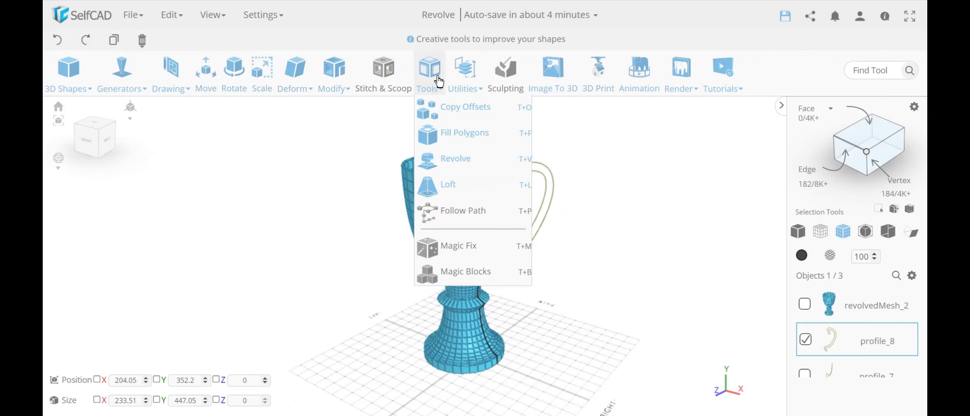
- Try extruding the handle profile by 60 with Create Mesh and Fill Top on, and discard the extrusion
{"action": "mouse_move", "coordinate": [336, 93]}
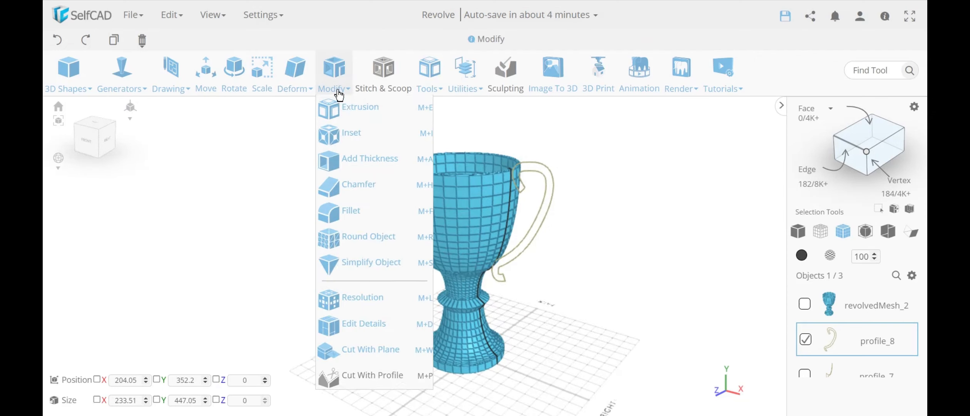
{"action": "left_click", "coordinate": [349, 109]}
{"action": "mouse_move", "coordinate": [557, 236]}
{"action": "left_mouse_down"}
{"action": "mouse_move", "coordinate": [621, 216]}
{"action": "mouse_move", "coordinate": [647, 229]}
{"action": "mouse_move", "coordinate": [480, 236]}
{"action": "mouse_move", "coordinate": [475, 181]}
{"action": "mouse_move", "coordinate": [479, 211]}
{"action": "mouse_move", "coordinate": [591, 213]}
{"action": "mouse_move", "coordinate": [555, 241]}
{"action": "left_mouse_up"}
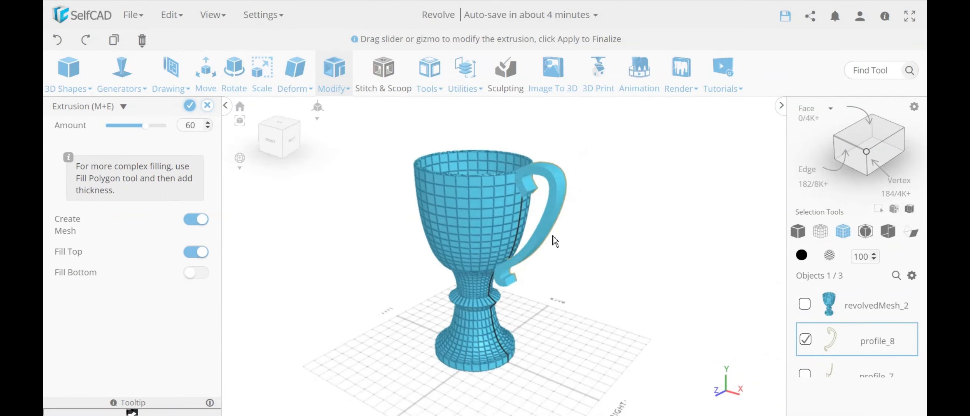
{"action": "left_click", "coordinate": [207, 105]}
{"action": "left_click", "coordinate": [479, 244]}
- Revolve the handle profile profile_8 by an angle of 10 with Flip Normals off
{"action": "left_click", "coordinate": [428, 75]}
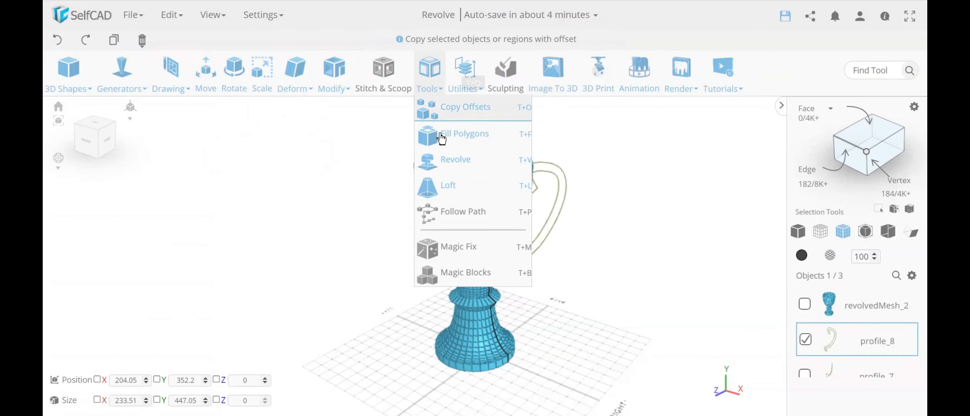
{"action": "left_click", "coordinate": [441, 158]}
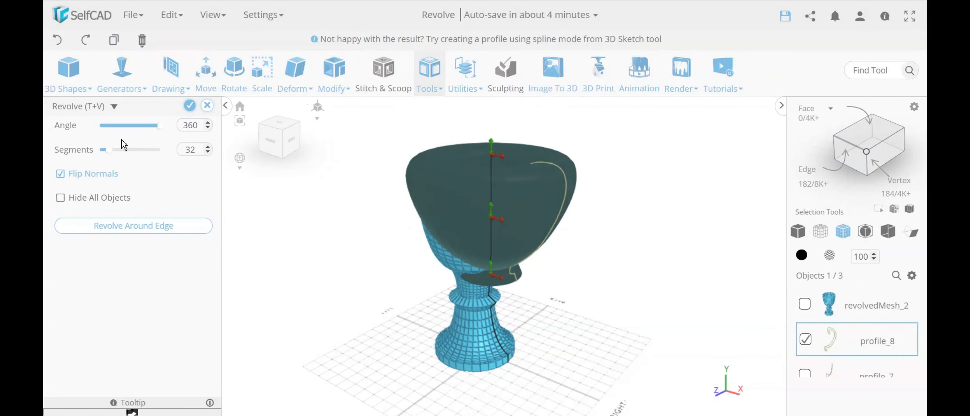
{"action": "left_click", "coordinate": [121, 126]}
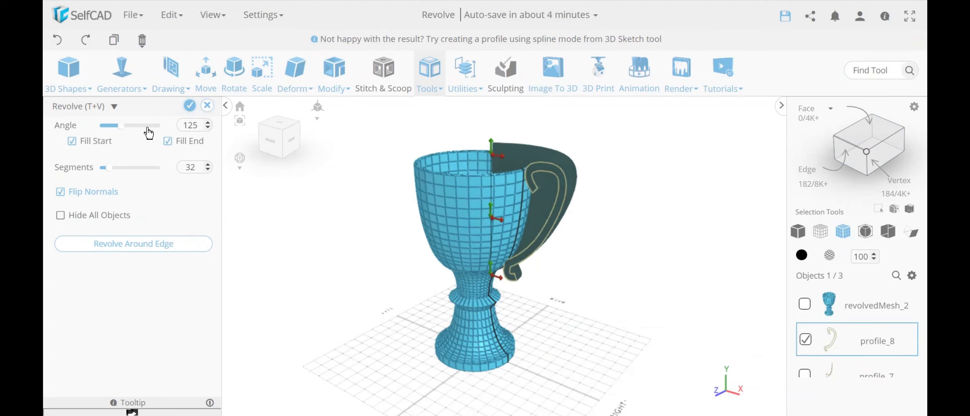
{"action": "left_click", "coordinate": [61, 192]}
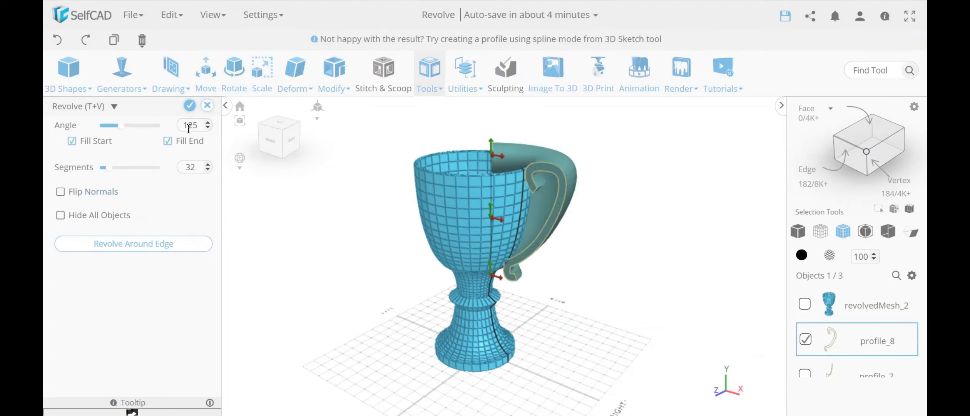
{"action": "double_click", "coordinate": [187, 126]}
{"action": "type", "text": "10"}
{"action": "key", "text": "Return"}
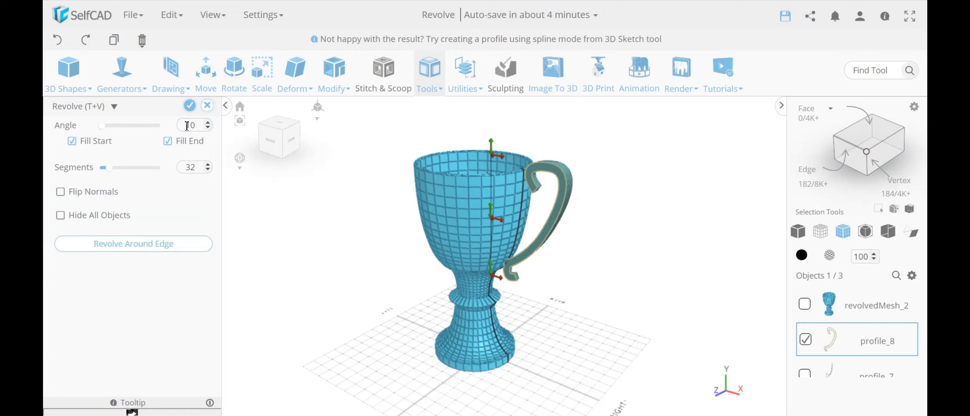
- Examine the previewed handle's thickness, curvature and fit against the goblet from several angles
{"action": "left_click_drag", "start_coordinate": [348, 247], "coordinate": [301, 249]}
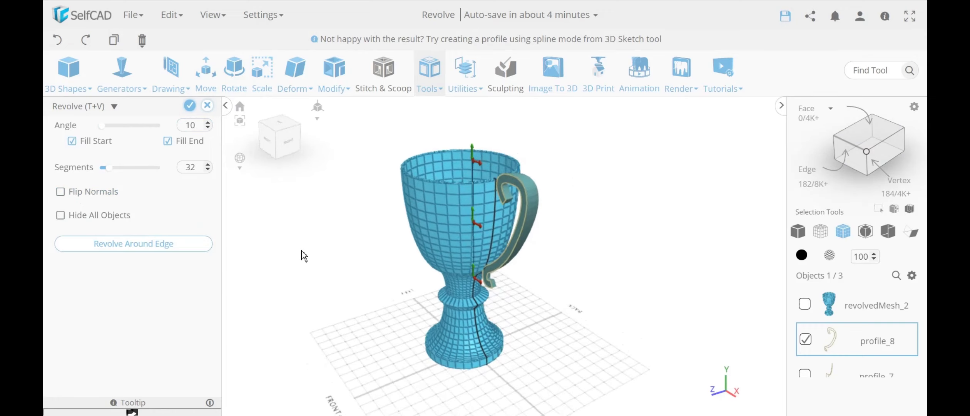
{"action": "scroll", "coordinate": [564, 226], "scroll_direction": "up", "scroll_amount": 3}
{"action": "left_click_drag", "start_coordinate": [572, 267], "coordinate": [707, 276]}
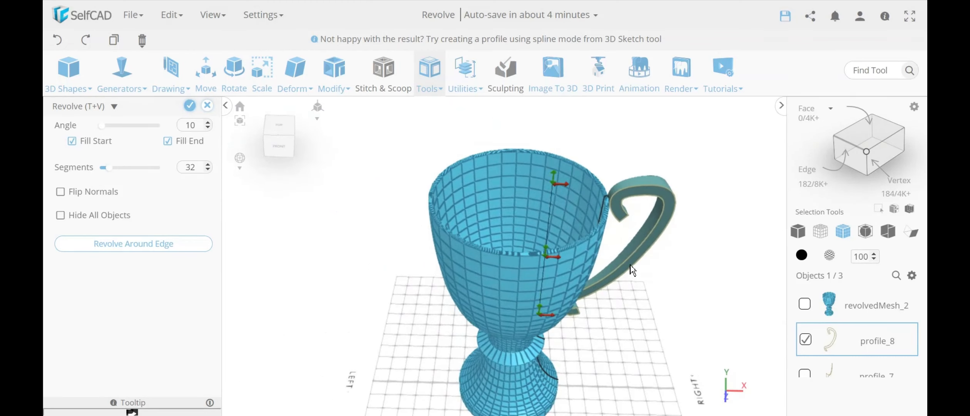
{"action": "left_click_drag", "start_coordinate": [656, 333], "coordinate": [543, 342]}
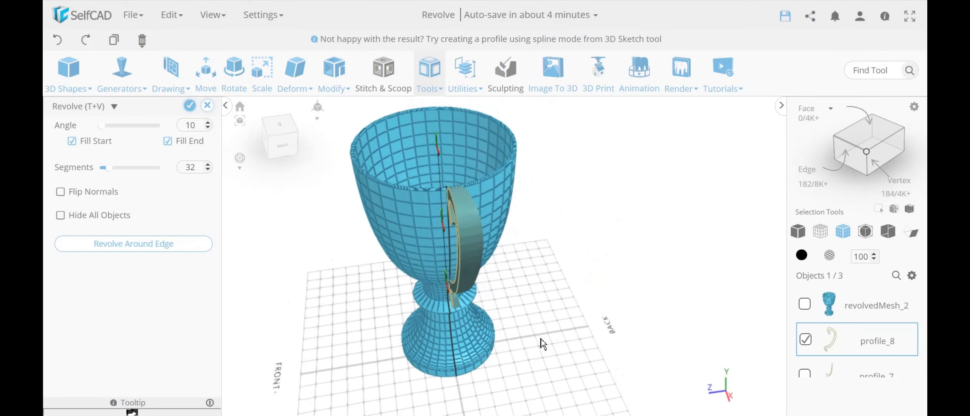
{"action": "scroll", "coordinate": [465, 234], "scroll_direction": "up", "scroll_amount": 5}
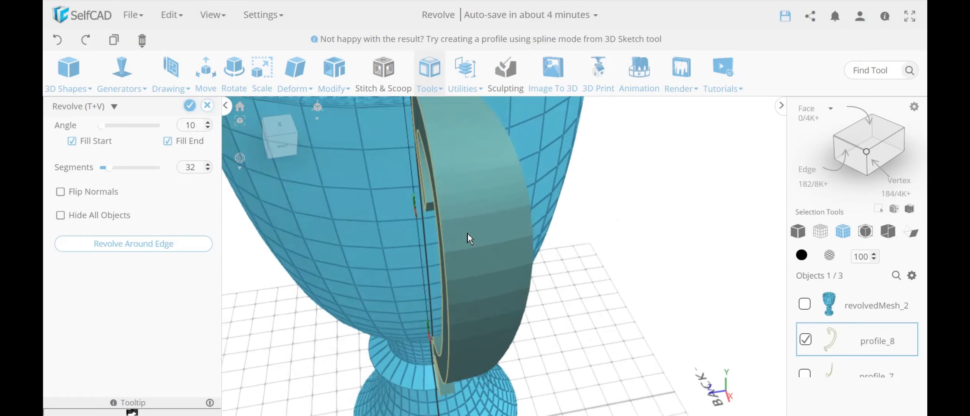
{"action": "scroll", "coordinate": [468, 234], "scroll_direction": "down", "scroll_amount": 5}
{"action": "left_click_drag", "start_coordinate": [518, 294], "coordinate": [543, 300]}
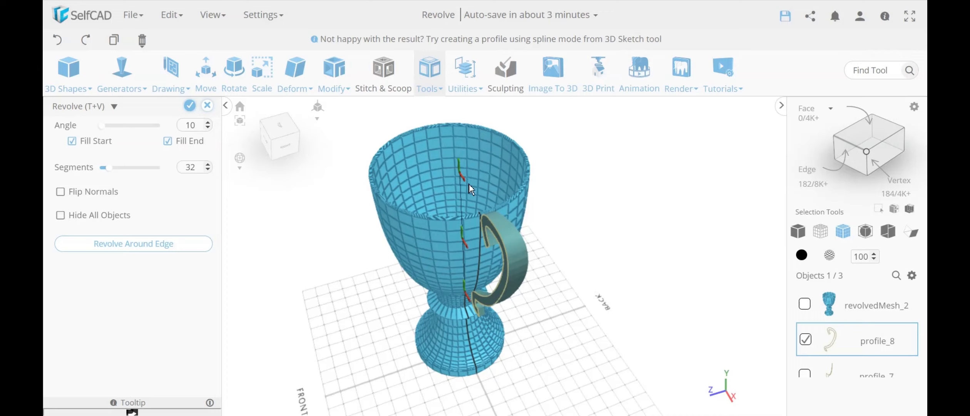
{"action": "left_click_drag", "start_coordinate": [298, 314], "coordinate": [357, 304]}
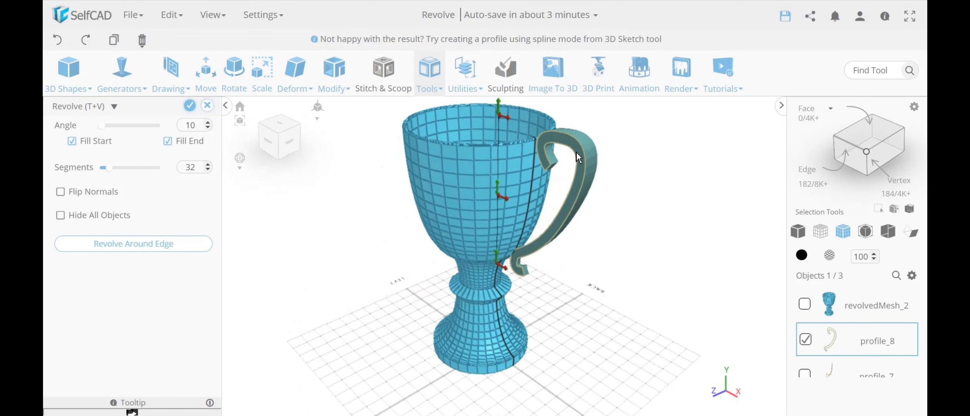
{"action": "left_click_drag", "start_coordinate": [577, 156], "coordinate": [374, 255]}
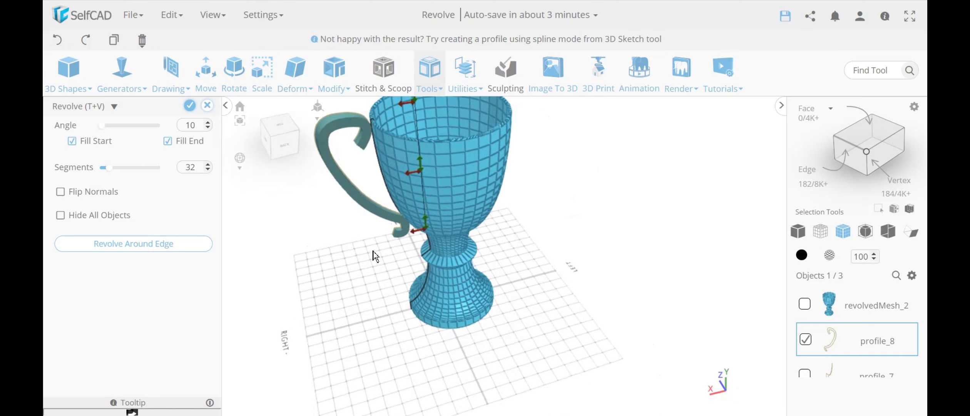
- Turn off Fill Start and Fill End for the handle's revolve and apply it
{"action": "left_click", "coordinate": [169, 146]}
{"action": "left_click", "coordinate": [73, 144]}
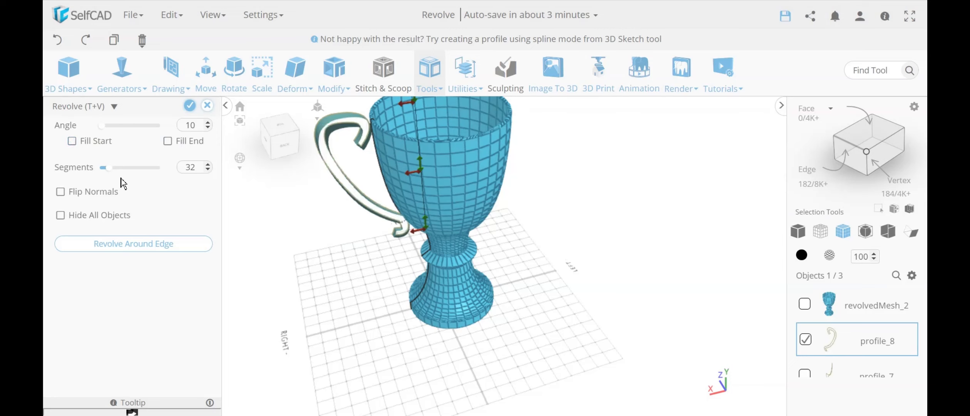
{"action": "left_click_drag", "start_coordinate": [354, 296], "coordinate": [612, 278]}
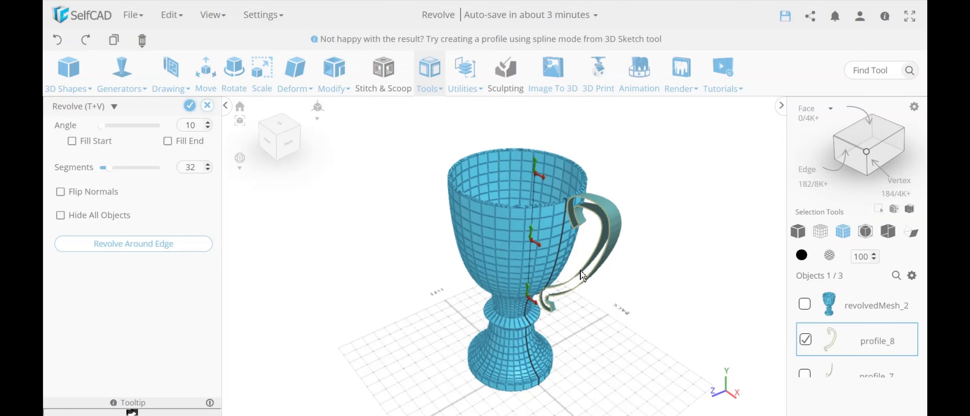
{"action": "left_click", "coordinate": [191, 107]}
- Switch the display to plain solid shading without mesh lines to show the handle and goblet
{"action": "left_click_drag", "start_coordinate": [400, 277], "coordinate": [361, 283]}
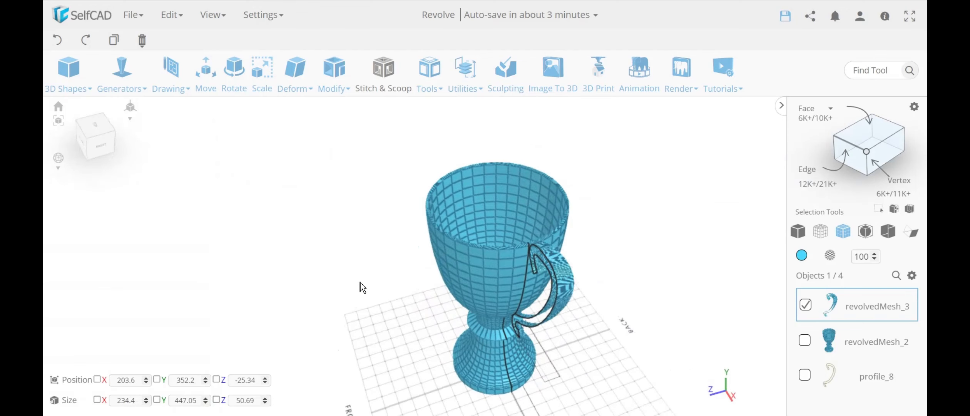
{"action": "left_click", "coordinate": [799, 232]}
{"action": "left_click_drag", "start_coordinate": [589, 291], "coordinate": [604, 267]}
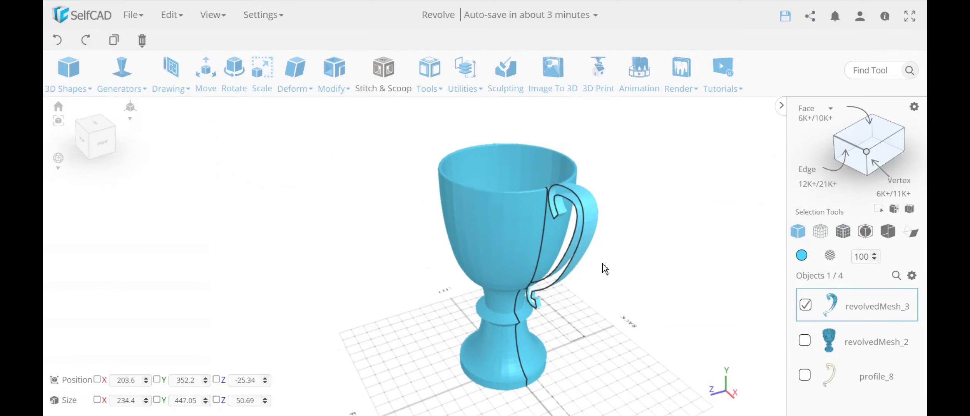
{"action": "scroll", "coordinate": [600, 241], "scroll_direction": "up", "scroll_amount": 3}
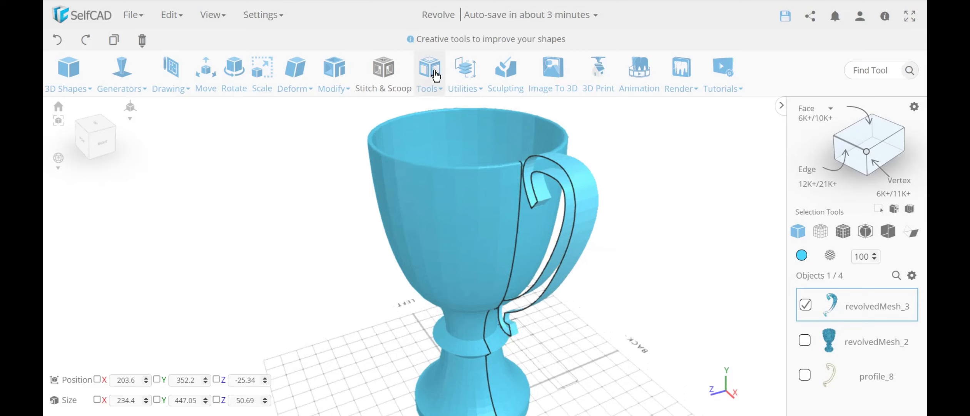
- Mirror the revolved handle half to the Front with Create Copy on and apply it
{"action": "mouse_move", "coordinate": [454, 85]}
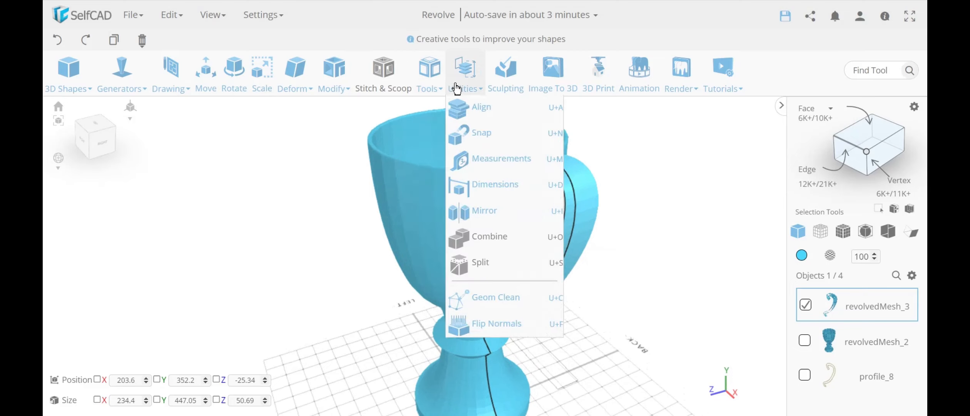
{"action": "left_click", "coordinate": [501, 211]}
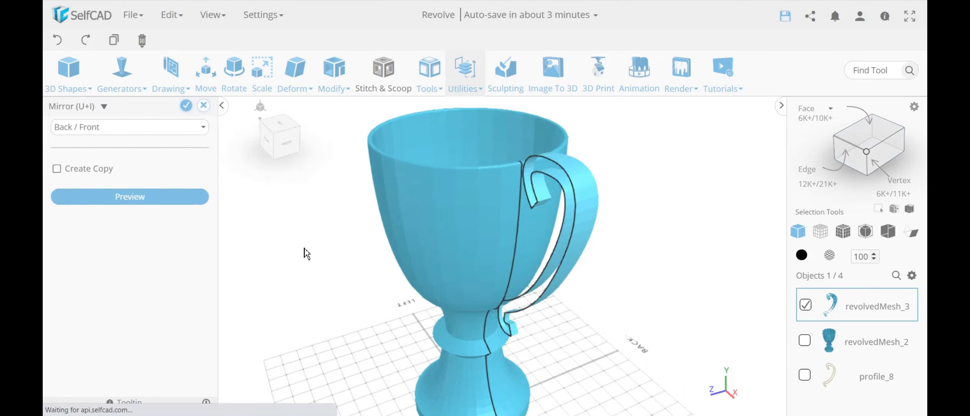
{"action": "left_click", "coordinate": [62, 171]}
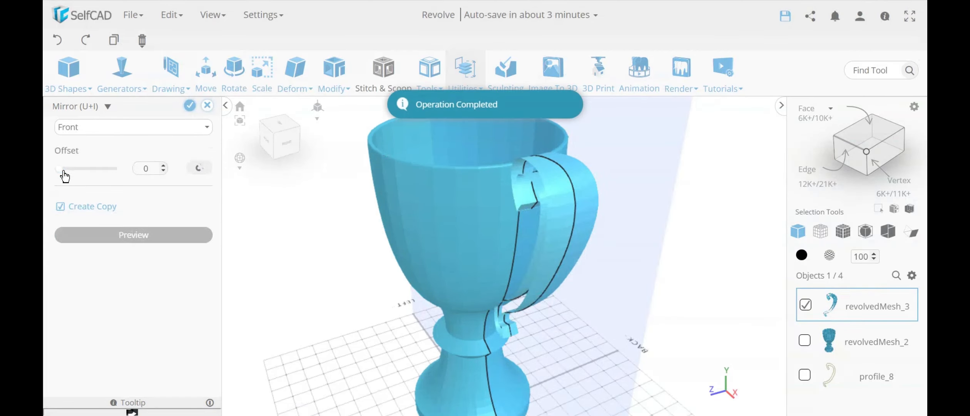
{"action": "mouse_move", "coordinate": [704, 278]}
{"action": "left_mouse_down"}
{"action": "mouse_move", "coordinate": [660, 283]}
{"action": "mouse_move", "coordinate": [691, 285]}
{"action": "left_mouse_up"}
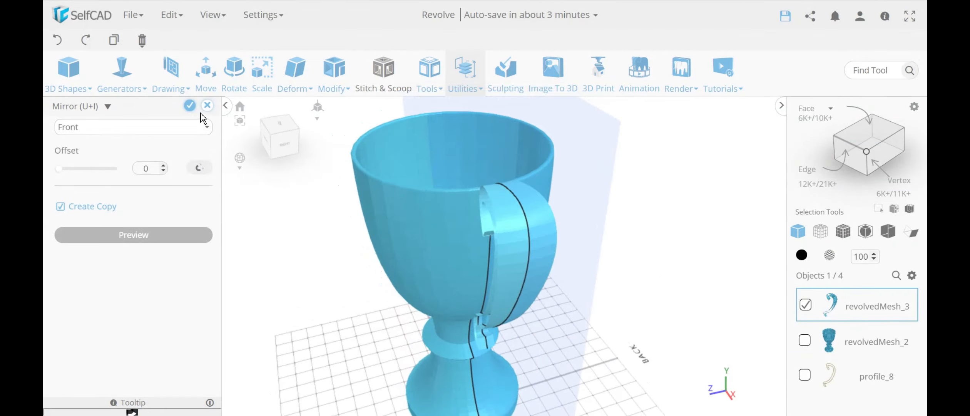
{"action": "left_click", "coordinate": [190, 105]}
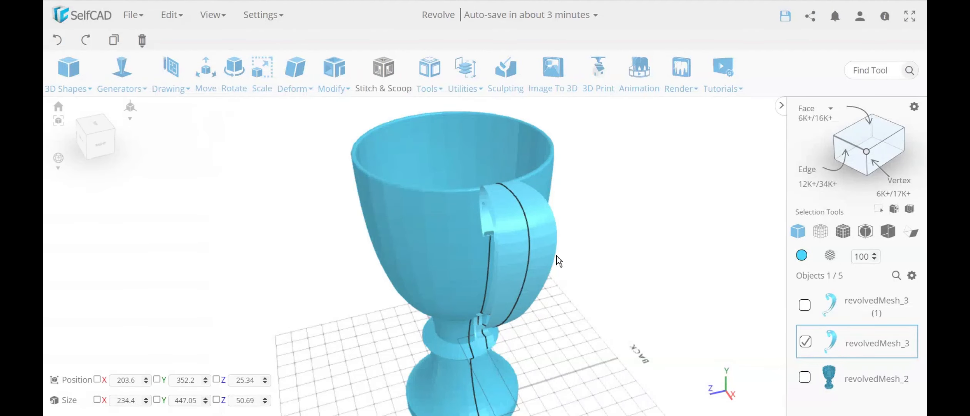
- Select both handle halves and combine them using the Merge method with Remove Inner Faces off
{"action": "left_click", "coordinate": [550, 249]}
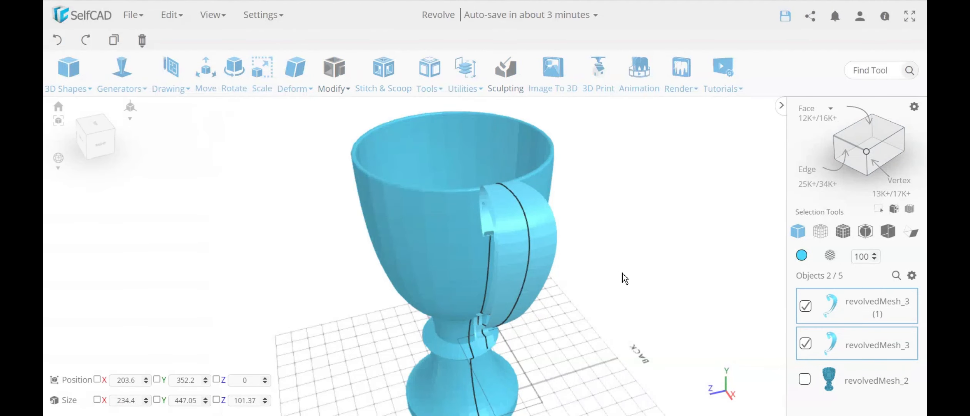
{"action": "left_click_drag", "start_coordinate": [623, 277], "coordinate": [639, 275]}
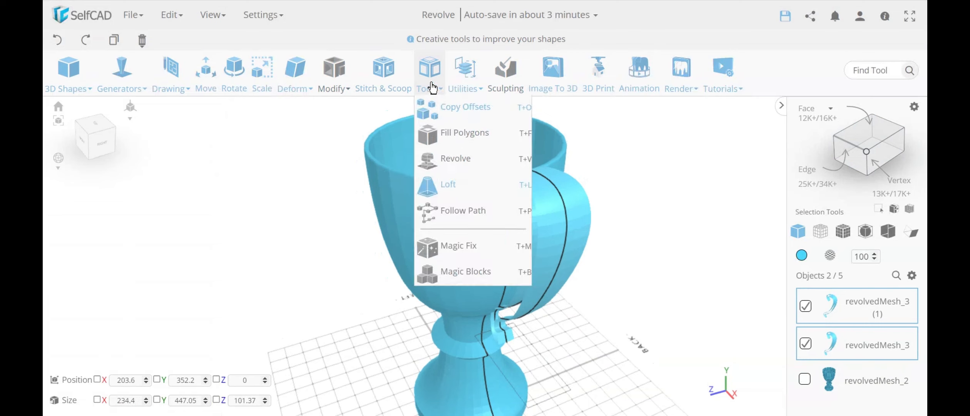
{"action": "mouse_move", "coordinate": [465, 77]}
{"action": "left_click", "coordinate": [508, 238]}
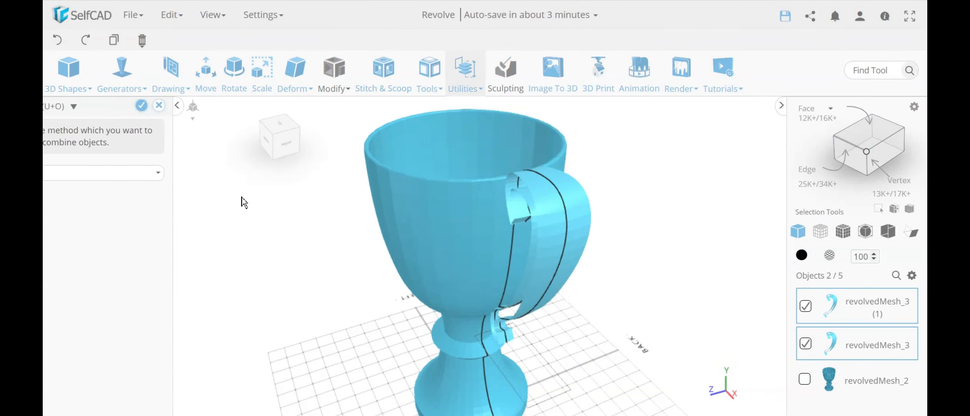
{"action": "left_click", "coordinate": [139, 173]}
{"action": "left_click", "coordinate": [135, 204]}
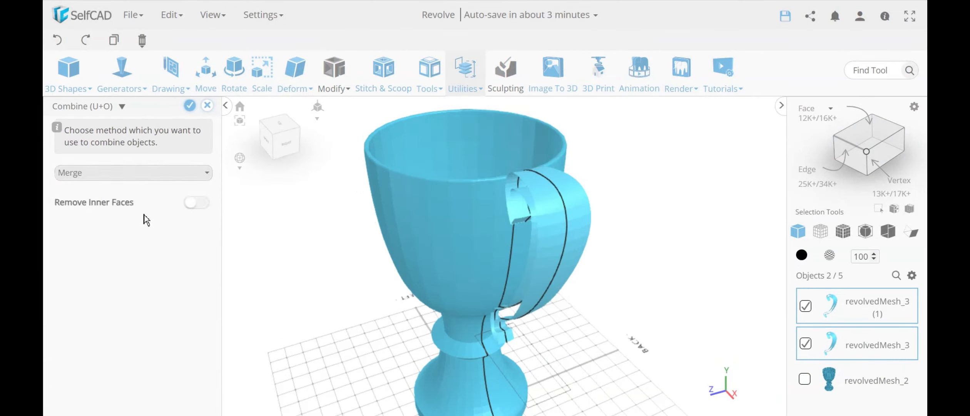
{"action": "left_click_drag", "start_coordinate": [332, 276], "coordinate": [701, 213]}
{"action": "mouse_move", "coordinate": [476, 228]}
{"action": "left_mouse_down"}
{"action": "mouse_move", "coordinate": [403, 231]}
{"action": "mouse_move", "coordinate": [470, 231]}
{"action": "mouse_move", "coordinate": [448, 221]}
{"action": "mouse_move", "coordinate": [483, 227]}
{"action": "left_mouse_up"}
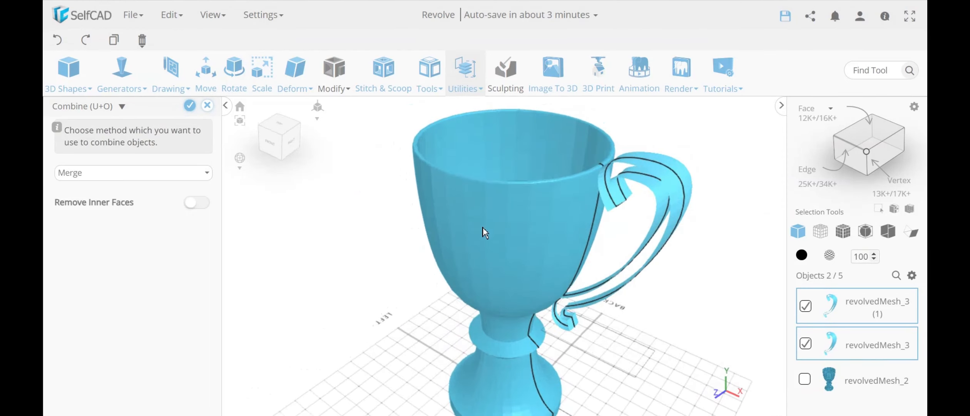
{"action": "left_click", "coordinate": [189, 107]}
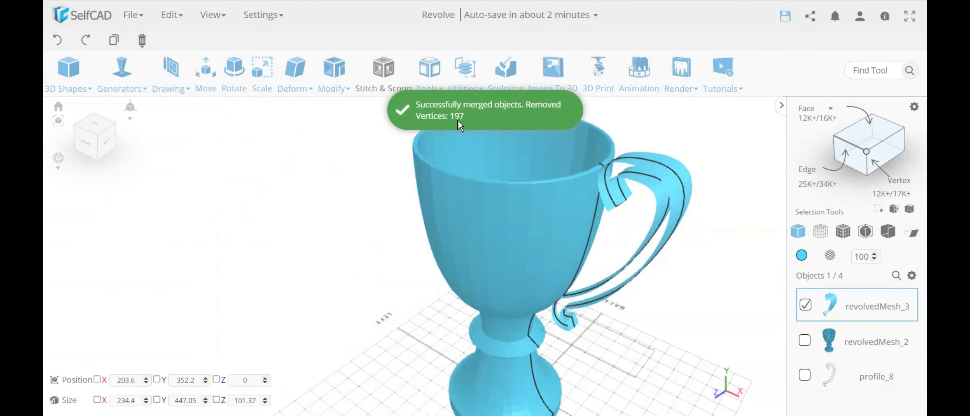
- Close the open sides of the merged handle with Fill Polygons
{"action": "left_click_drag", "start_coordinate": [716, 273], "coordinate": [514, 160]}
{"action": "left_click_drag", "start_coordinate": [508, 226], "coordinate": [582, 280]}
{"action": "left_click", "coordinate": [429, 73]}
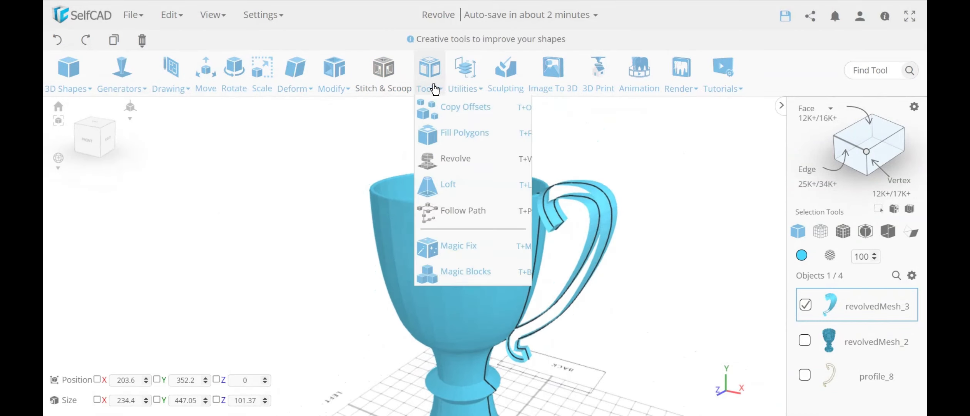
{"action": "left_click", "coordinate": [443, 129]}
{"action": "left_click", "coordinate": [186, 106]}
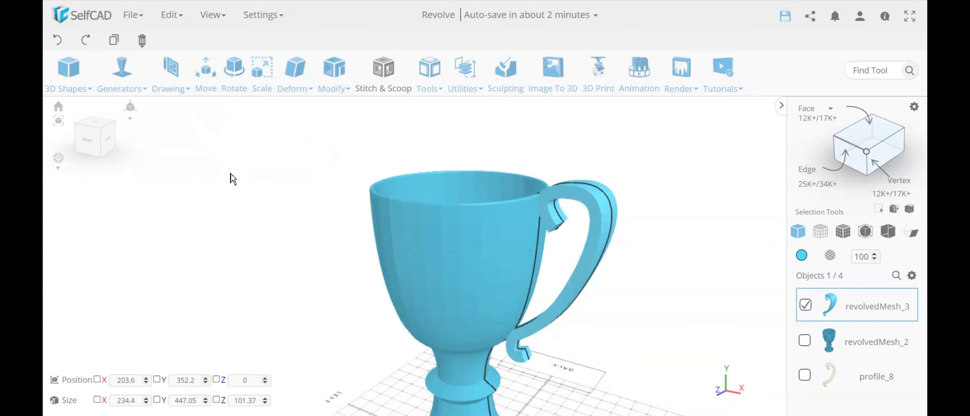
- Examine where the handle's upper curl and lower end meet the goblet's bowl, from the front and nearby angles
{"action": "left_click_drag", "start_coordinate": [233, 179], "coordinate": [268, 188]}
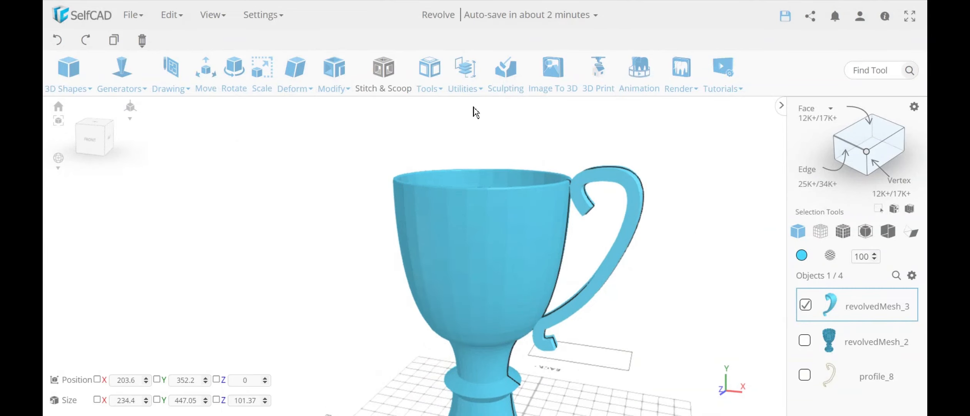
{"action": "left_click_drag", "start_coordinate": [592, 319], "coordinate": [607, 311]}
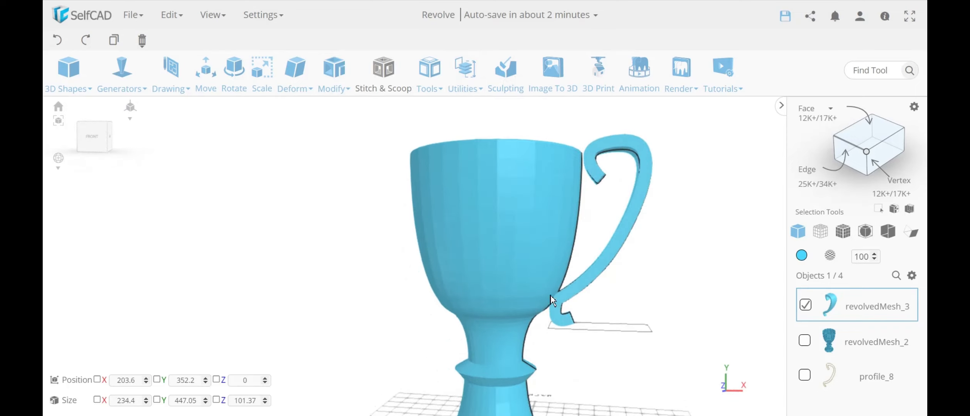
{"action": "left_click_drag", "start_coordinate": [680, 214], "coordinate": [582, 255]}
{"action": "left_click_drag", "start_coordinate": [611, 291], "coordinate": [639, 269]}
{"action": "left_click_drag", "start_coordinate": [416, 217], "coordinate": [588, 277]}
{"action": "scroll", "coordinate": [569, 180], "scroll_direction": "up", "scroll_amount": 5}
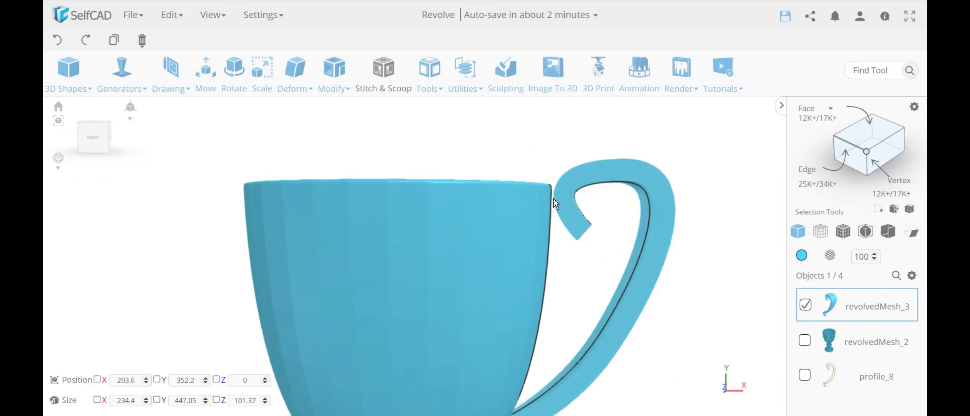
{"action": "scroll", "coordinate": [554, 204], "scroll_direction": "down", "scroll_amount": 4}
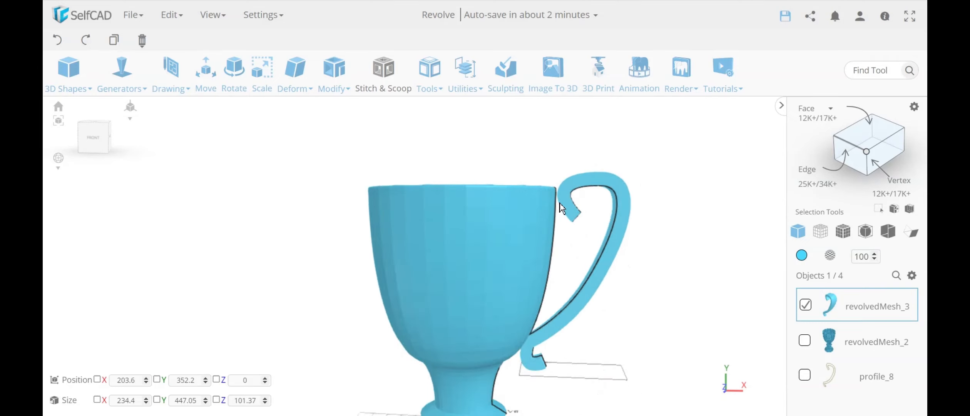
{"action": "left_click_drag", "start_coordinate": [561, 208], "coordinate": [553, 319]}
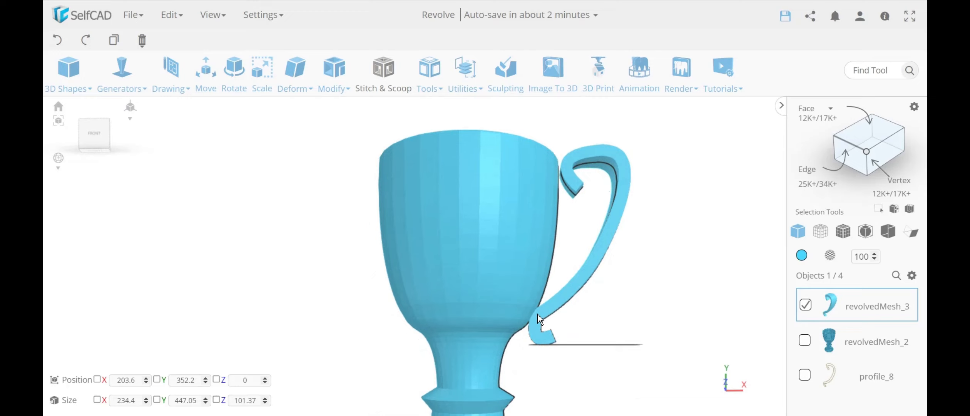
- Try to bend the handle slightly along X to bring its ends closer to the goblet's bowl
{"action": "scroll", "coordinate": [552, 320], "scroll_direction": "up", "scroll_amount": 5}
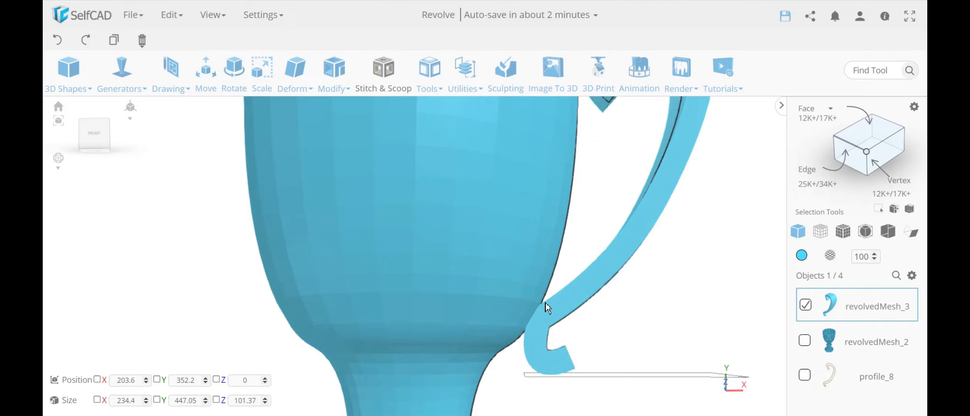
{"action": "scroll", "coordinate": [543, 313], "scroll_direction": "down", "scroll_amount": 5}
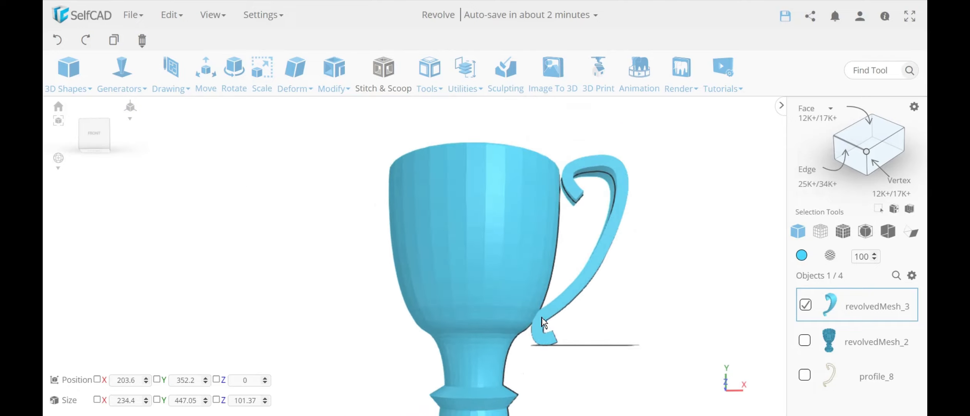
{"action": "left_click_drag", "start_coordinate": [632, 314], "coordinate": [614, 333]}
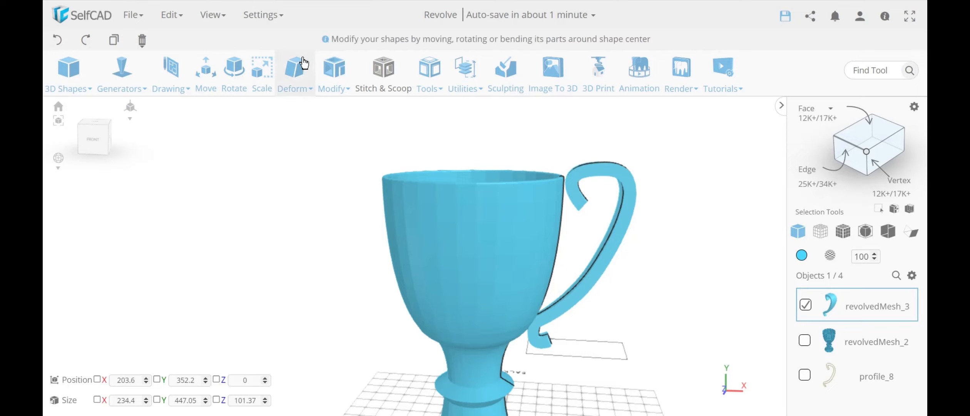
{"action": "left_click", "coordinate": [295, 73]}
{"action": "left_click", "coordinate": [308, 165]}
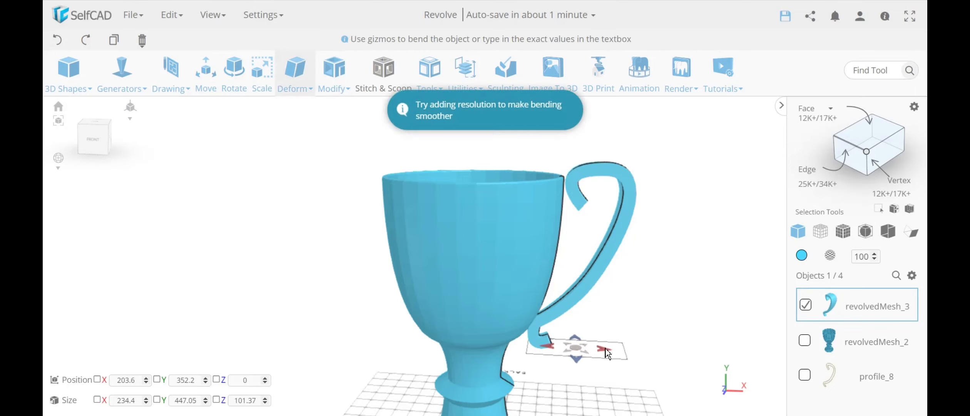
{"action": "left_click_drag", "start_coordinate": [607, 353], "coordinate": [604, 349]}
{"action": "left_click_drag", "start_coordinate": [704, 328], "coordinate": [700, 309]}
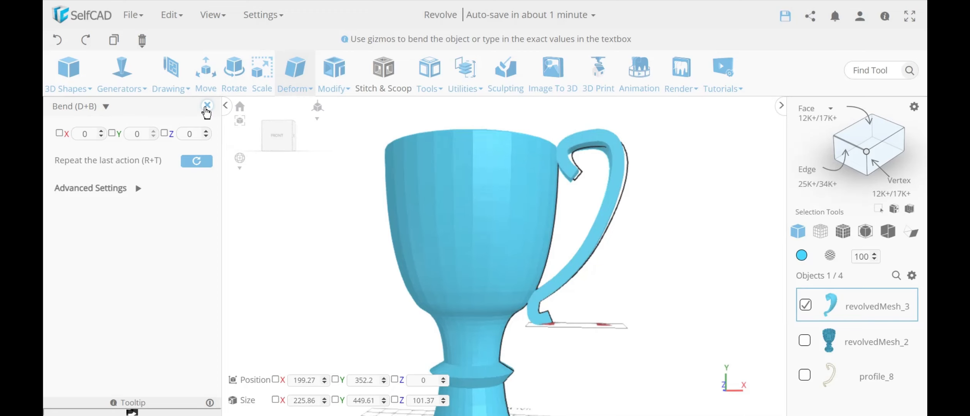
{"action": "left_click", "coordinate": [207, 105]}
{"action": "left_click_drag", "start_coordinate": [190, 173], "coordinate": [199, 199]}
- Isolate the handle and display it shaded with its mesh edges showing on the upper curl
{"action": "left_click", "coordinate": [917, 295]}
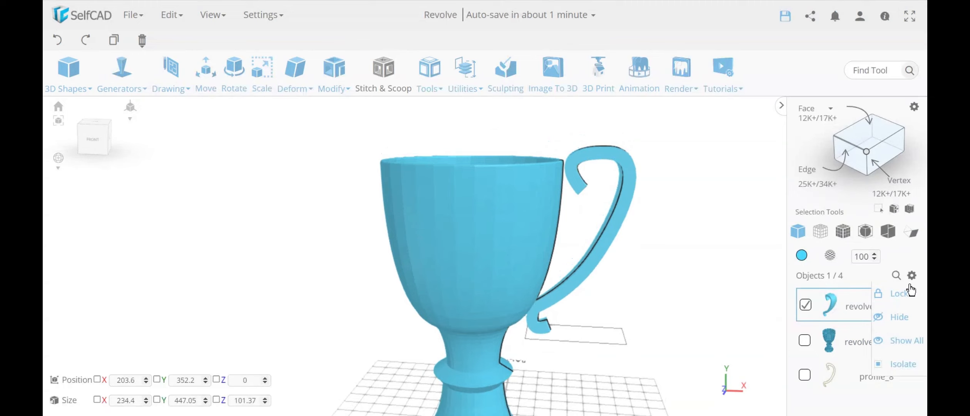
{"action": "left_click", "coordinate": [905, 365]}
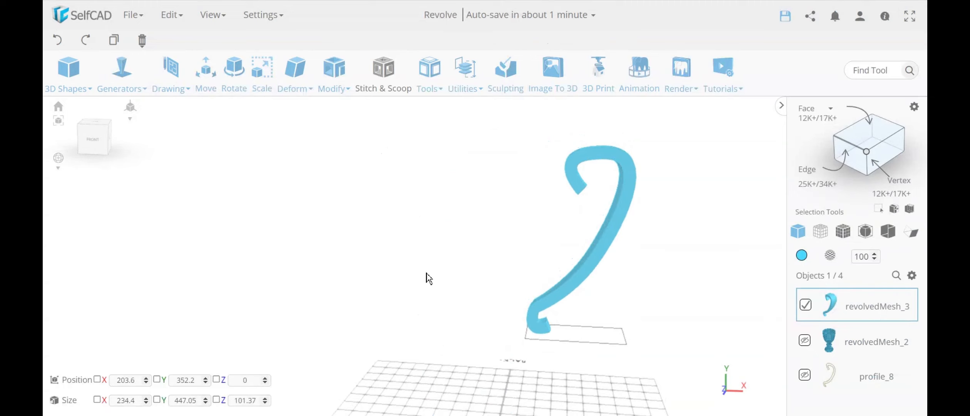
{"action": "left_click_drag", "start_coordinate": [426, 277], "coordinate": [721, 262]}
{"action": "left_click", "coordinate": [843, 231]}
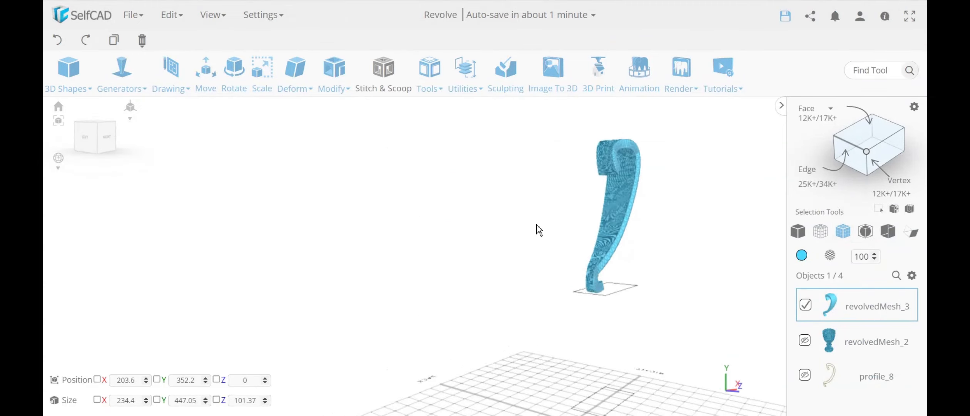
{"action": "scroll", "coordinate": [602, 179], "scroll_direction": "up", "scroll_amount": 5}
{"action": "scroll", "coordinate": [616, 157], "scroll_direction": "up", "scroll_amount": 8}
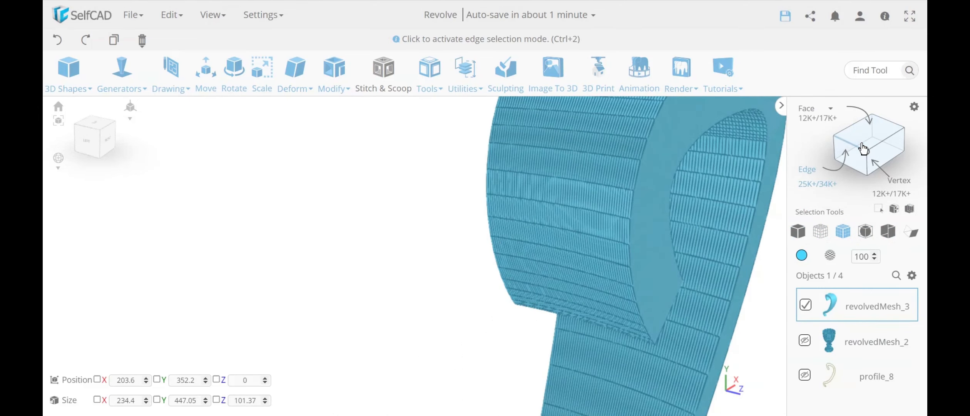
- Turn on Loop selection for faces and select the strip of faces across the upper curl's outer side facing the bowl
{"action": "left_click", "coordinate": [918, 110]}
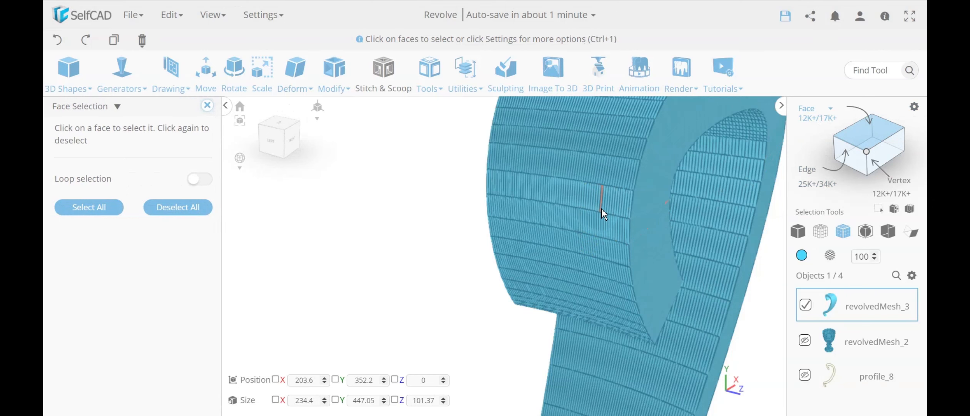
{"action": "scroll", "coordinate": [603, 213], "scroll_direction": "up", "scroll_amount": 3}
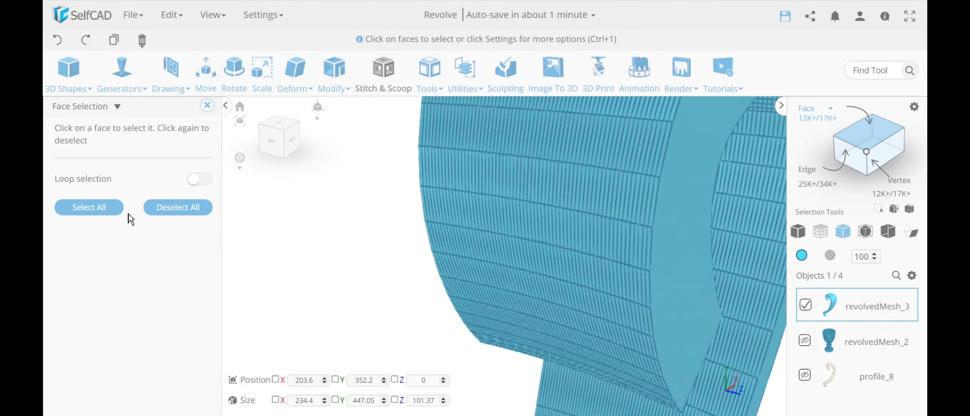
{"action": "left_click", "coordinate": [199, 179]}
{"action": "scroll", "coordinate": [564, 228], "scroll_direction": "down", "scroll_amount": 3}
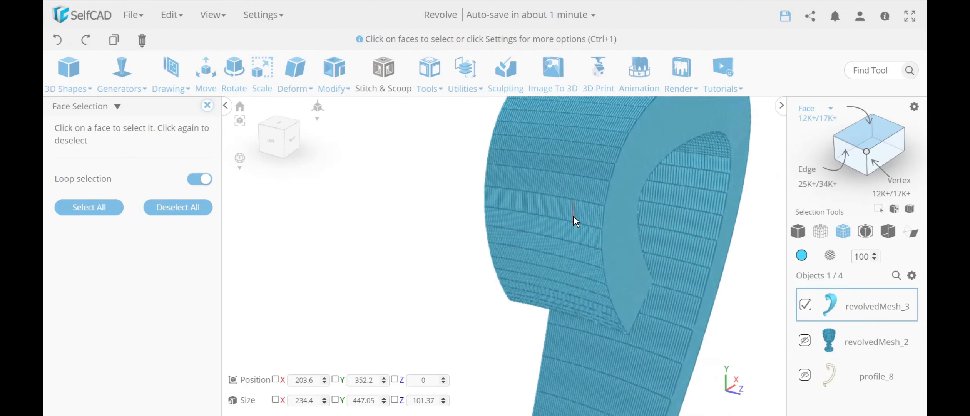
{"action": "scroll", "coordinate": [574, 216], "scroll_direction": "up", "scroll_amount": 2}
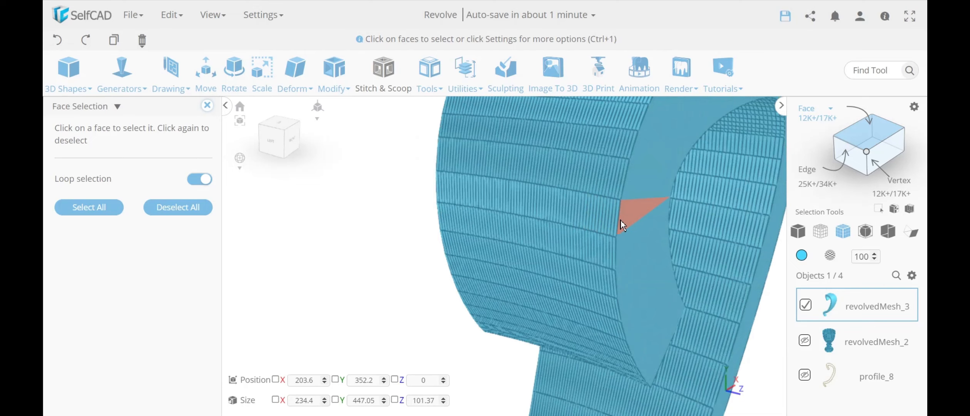
{"action": "left_click", "coordinate": [439, 191]}
{"action": "left_click", "coordinate": [206, 108]}
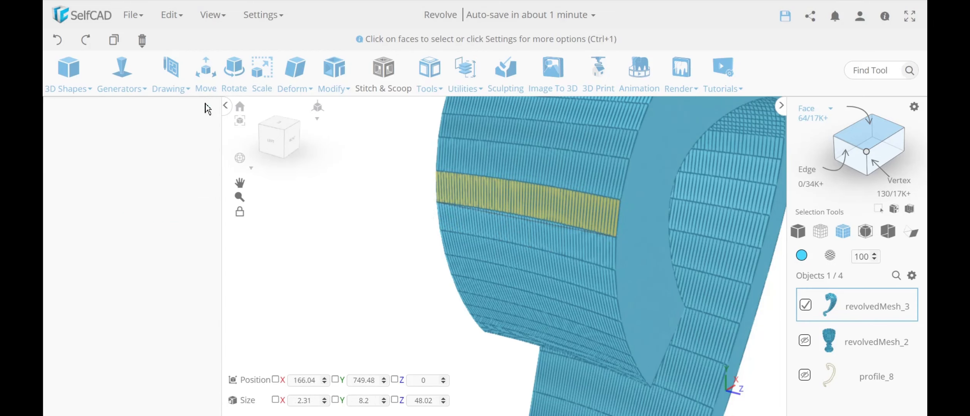
- Extrude the selected face strip outward by about 5 with Cut Intersections on
{"action": "scroll", "coordinate": [323, 212], "scroll_direction": "down", "scroll_amount": 5}
{"action": "left_click", "coordinate": [334, 71]}
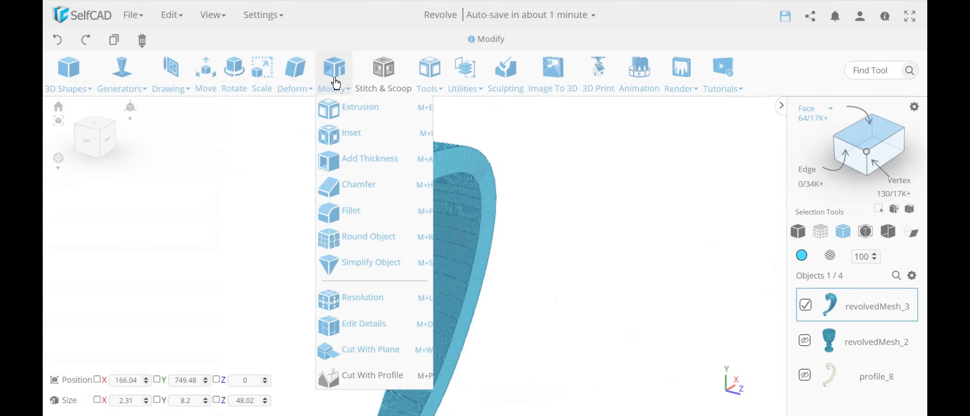
{"action": "left_click", "coordinate": [339, 107]}
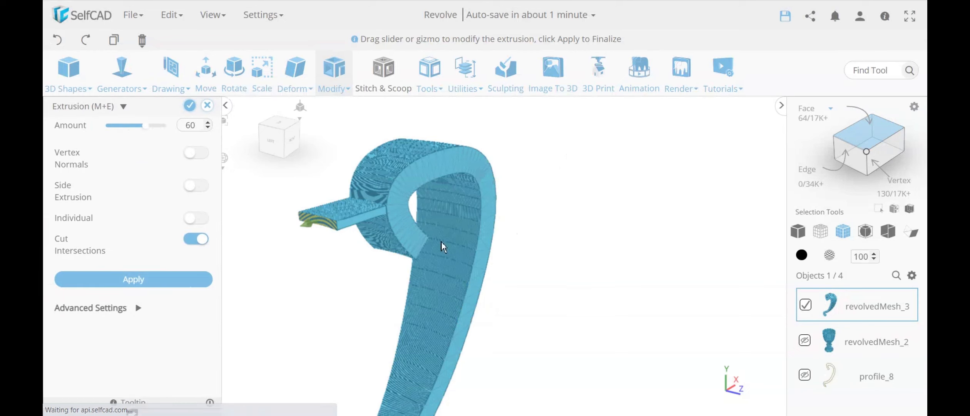
{"action": "key", "text": "BackSpace"}
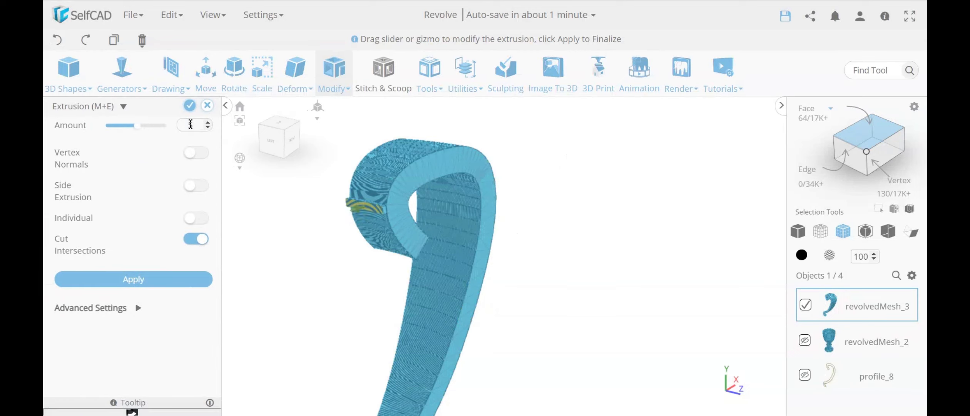
{"action": "left_click", "coordinate": [194, 109]}
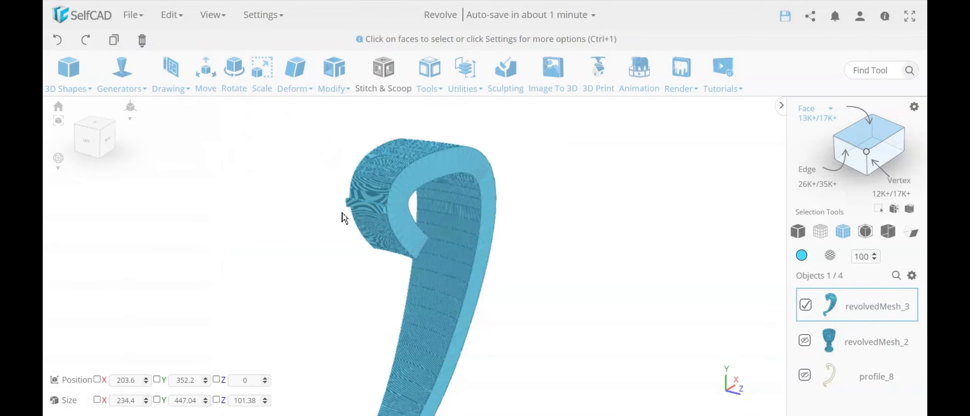
- Bring the goblet back into view and examine how the extruded strip on the handle's upper curl meets the rim
{"action": "left_click_drag", "start_coordinate": [575, 287], "coordinate": [551, 299]}
{"action": "scroll", "coordinate": [535, 292], "scroll_direction": "down", "scroll_amount": 4}
{"action": "left_click", "coordinate": [804, 340]}
{"action": "left_click", "coordinate": [805, 341]}
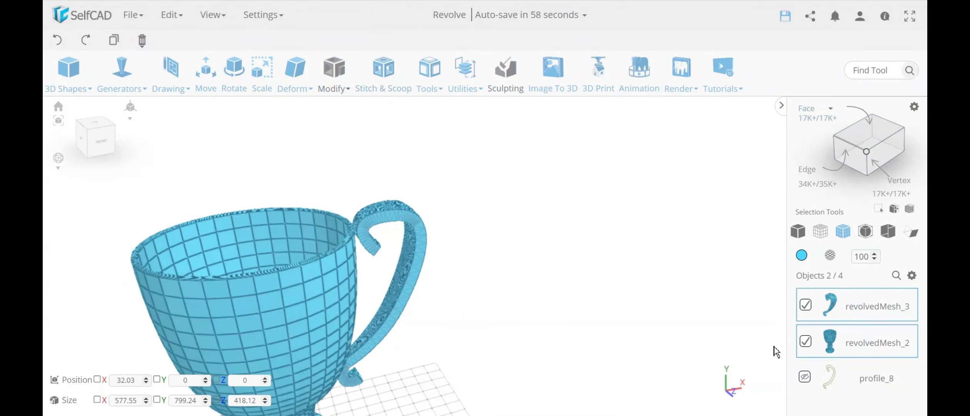
{"action": "scroll", "coordinate": [376, 302], "scroll_direction": "up", "scroll_amount": 8}
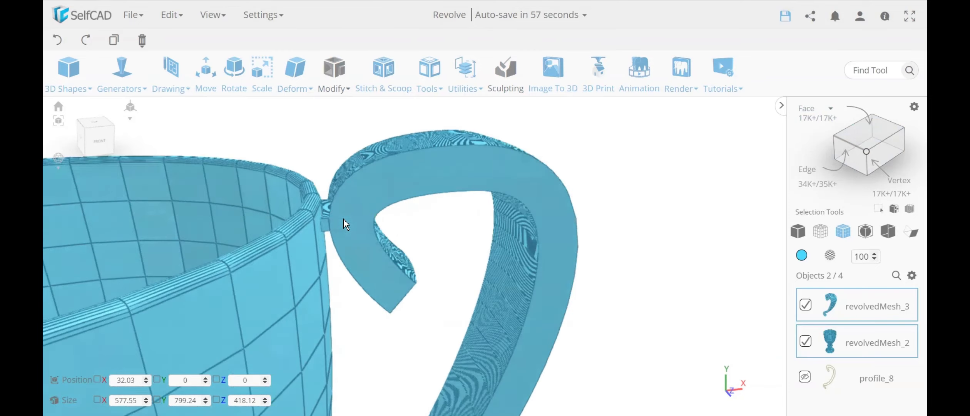
{"action": "left_click_drag", "start_coordinate": [333, 246], "coordinate": [391, 272]}
{"action": "scroll", "coordinate": [341, 282], "scroll_direction": "up", "scroll_amount": 5}
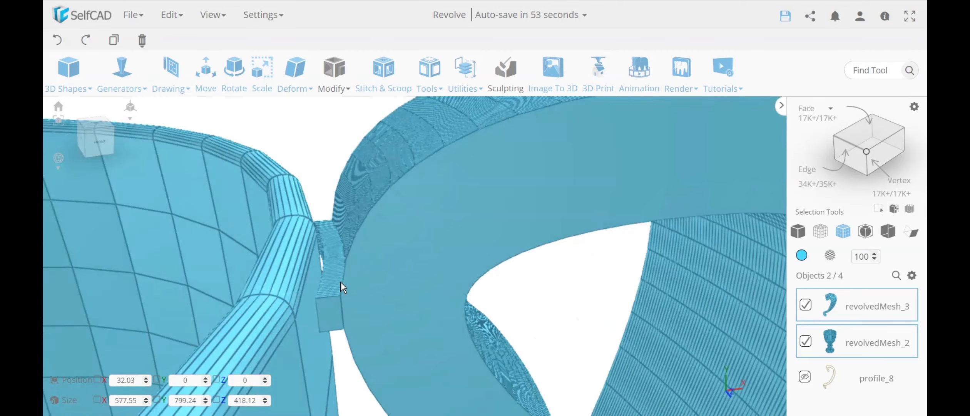
{"action": "scroll", "coordinate": [319, 299], "scroll_direction": "up", "scroll_amount": 2}
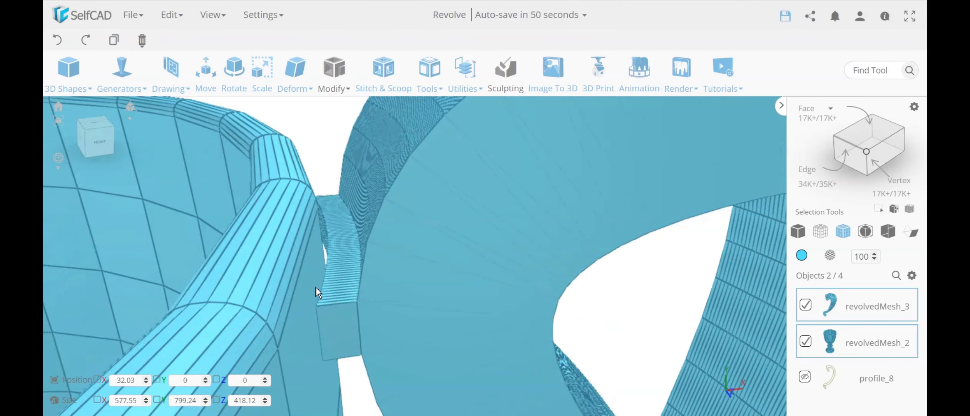
{"action": "scroll", "coordinate": [316, 287], "scroll_direction": "down", "scroll_amount": 5}
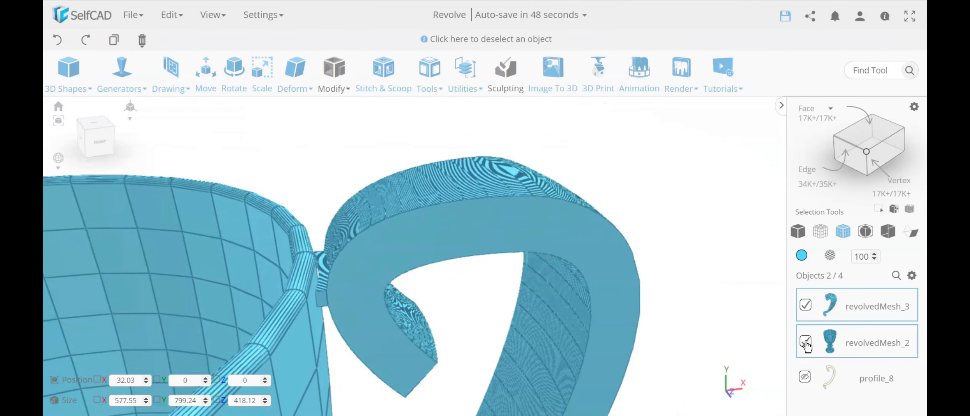
- Deselect the goblet and isolate the handle again around its upper curl
{"action": "left_click", "coordinate": [806, 340]}
{"action": "left_click", "coordinate": [912, 275]}
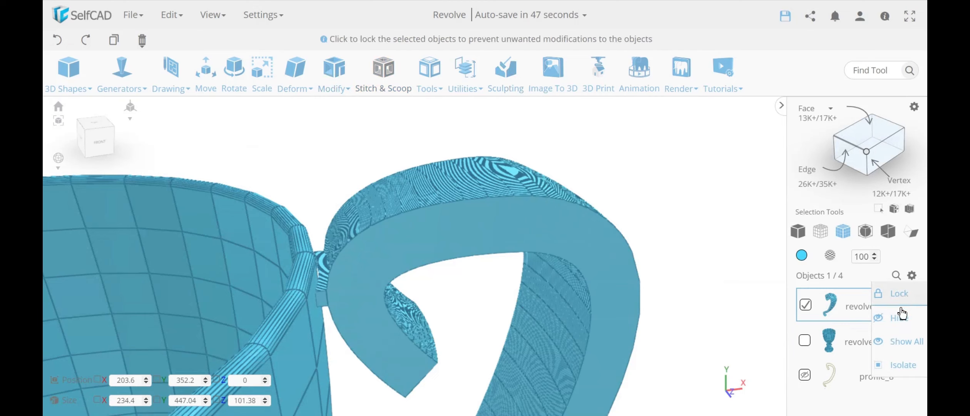
{"action": "left_click", "coordinate": [903, 365]}
{"action": "scroll", "coordinate": [539, 302], "scroll_direction": "up", "scroll_amount": 3}
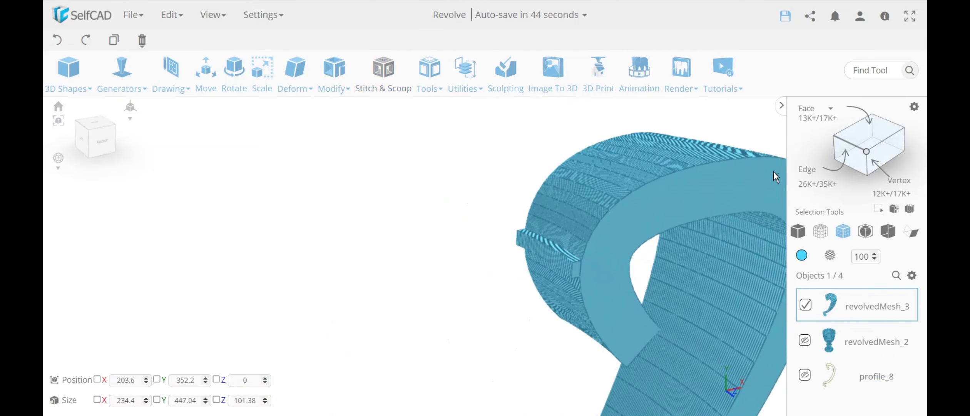
- Switch to Polygon selection with Part selection off and Tolerance 1, and select the outer face of the extruded strip
{"action": "left_click", "coordinate": [867, 134]}
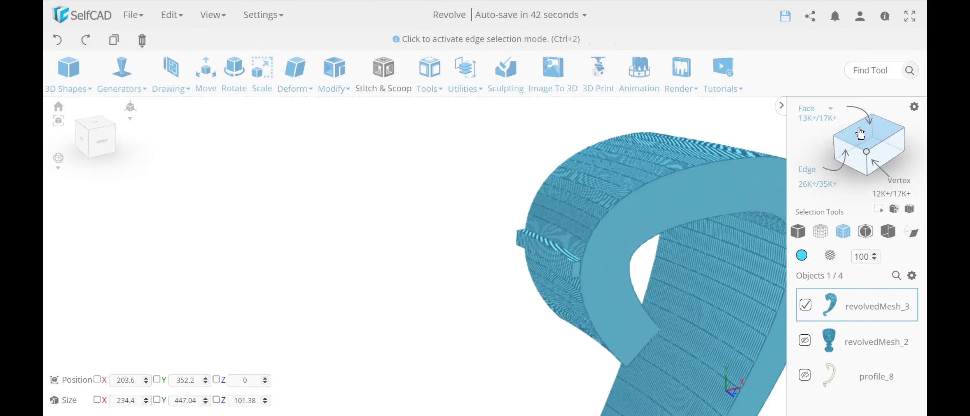
{"action": "left_click", "coordinate": [830, 109]}
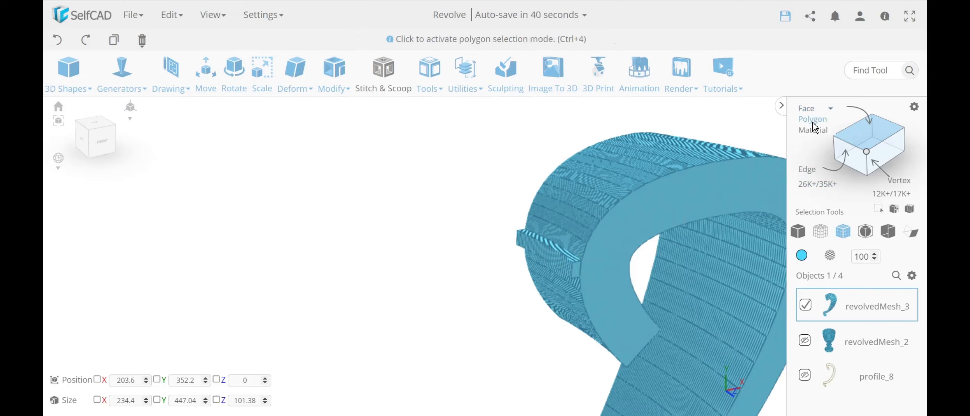
{"action": "left_click", "coordinate": [813, 126]}
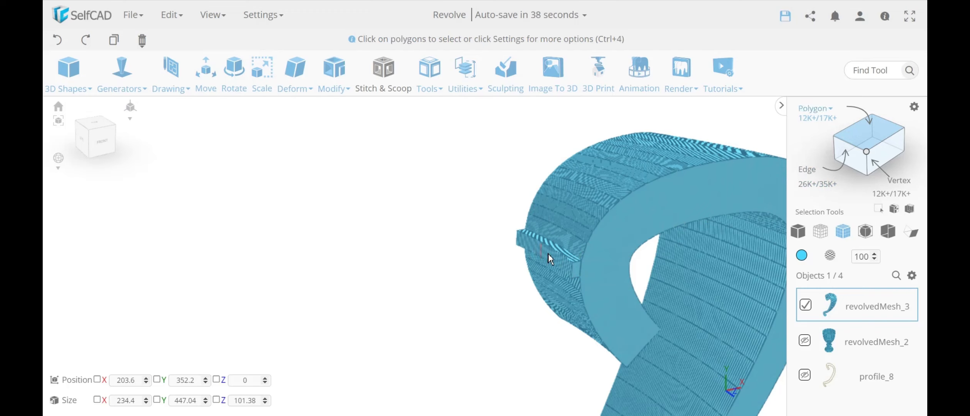
{"action": "left_click", "coordinate": [914, 107]}
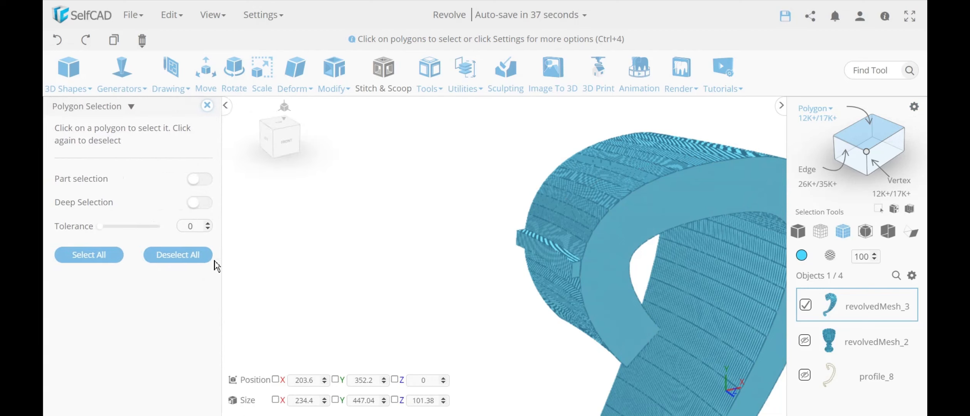
{"action": "left_click", "coordinate": [202, 180]}
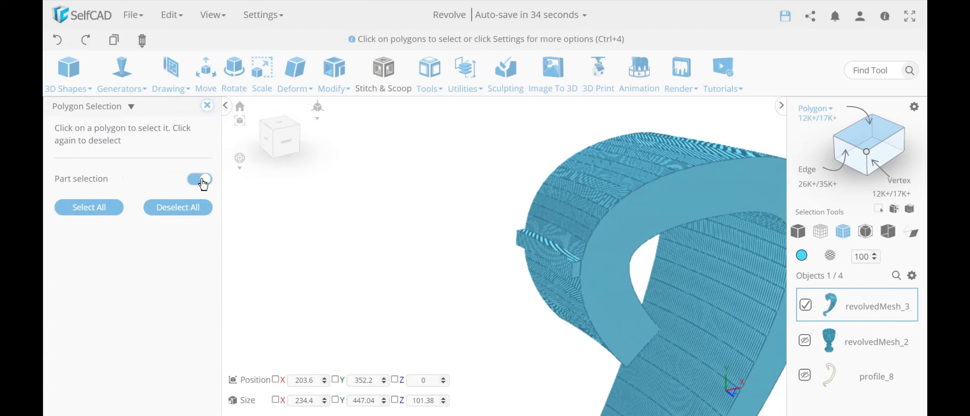
{"action": "left_click", "coordinate": [201, 180]}
{"action": "left_click", "coordinate": [208, 224]}
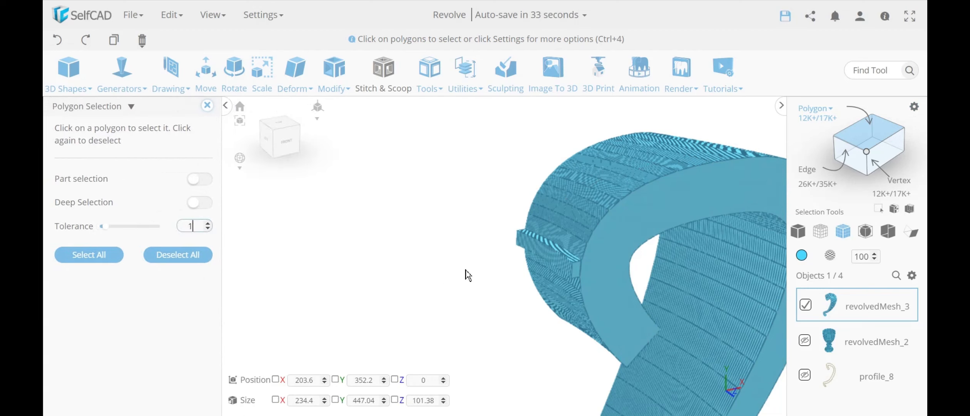
{"action": "left_click", "coordinate": [548, 252]}
{"action": "left_click_drag", "start_coordinate": [482, 295], "coordinate": [470, 292]}
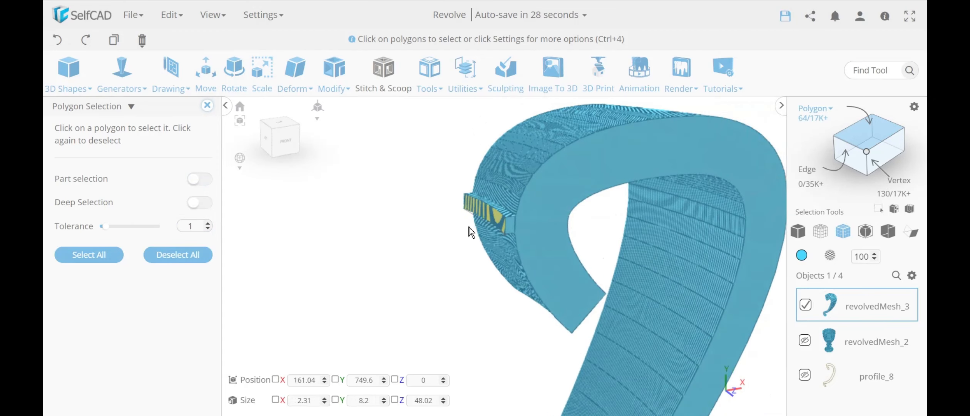
{"action": "left_click", "coordinate": [207, 105]}
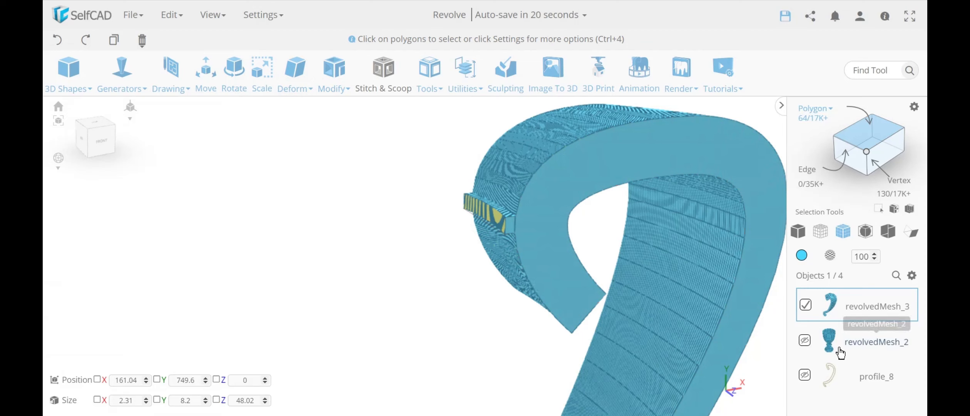
- Move the selected end face of the extruded strip 1 unit toward the goblet along X, to X 160.04
{"action": "left_click", "coordinate": [206, 91]}
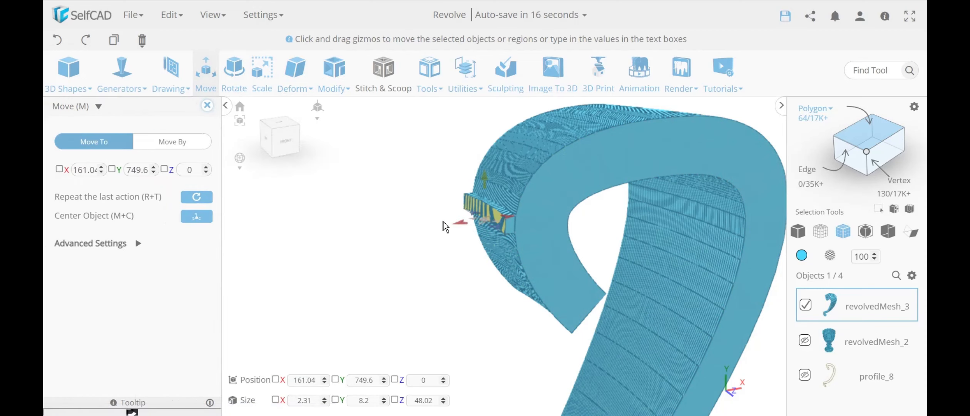
{"action": "left_click_drag", "start_coordinate": [457, 225], "coordinate": [455, 225]}
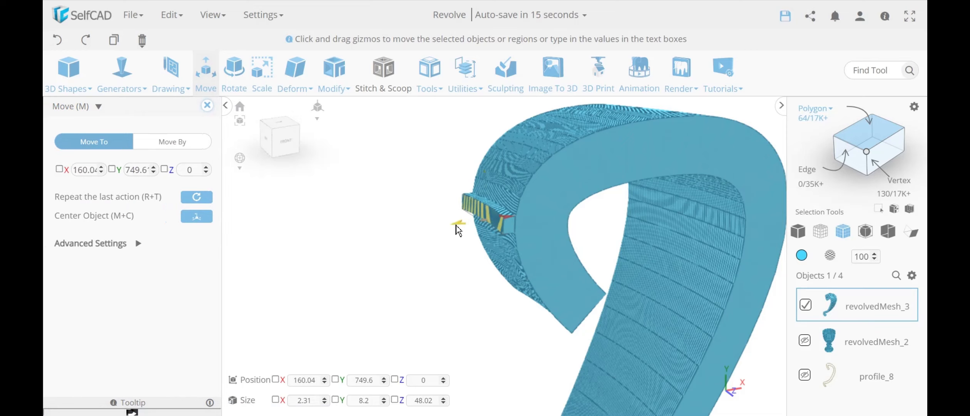
{"action": "left_click", "coordinate": [207, 105]}
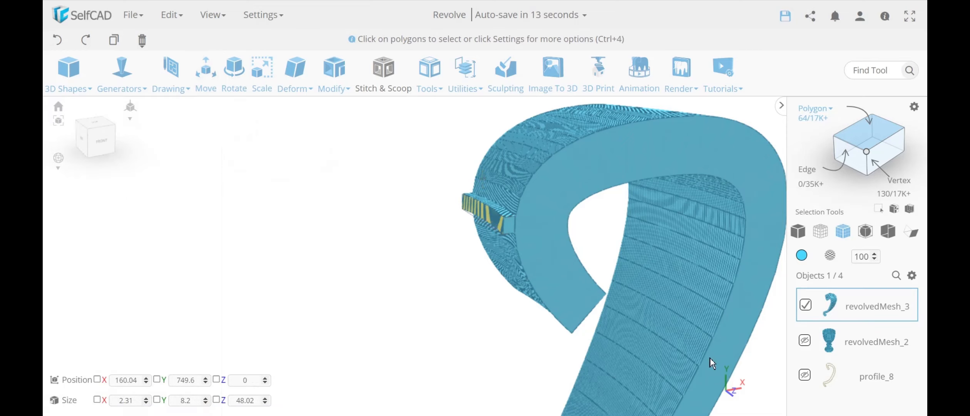
- Bring the goblet back into view and examine the contact between the handle's extruded strip and the rim
{"action": "left_click", "coordinate": [805, 341]}
{"action": "left_click", "coordinate": [805, 341]}
{"action": "mouse_move", "coordinate": [550, 319]}
{"action": "left_mouse_down"}
{"action": "mouse_move", "coordinate": [570, 320]}
{"action": "mouse_move", "coordinate": [540, 320]}
{"action": "left_mouse_up"}
{"action": "scroll", "coordinate": [378, 250], "scroll_direction": "up", "scroll_amount": 2}
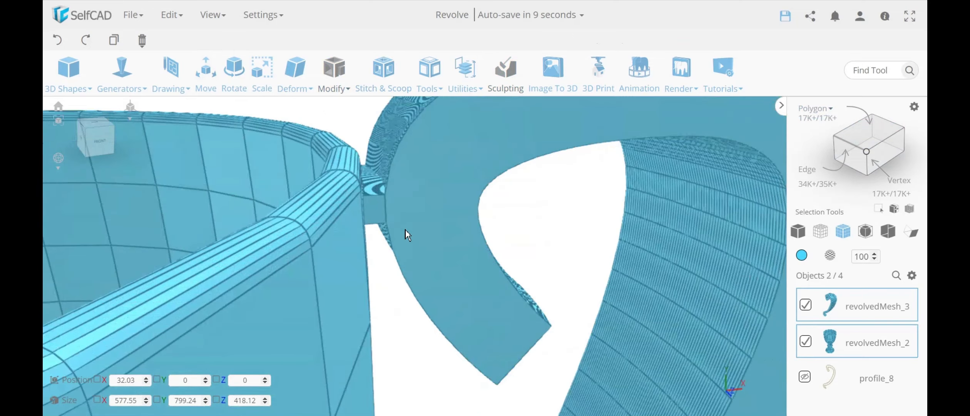
{"action": "right_click_drag", "start_coordinate": [405, 232], "coordinate": [403, 261]}
{"action": "scroll", "coordinate": [334, 236], "scroll_direction": "up", "scroll_amount": 5}
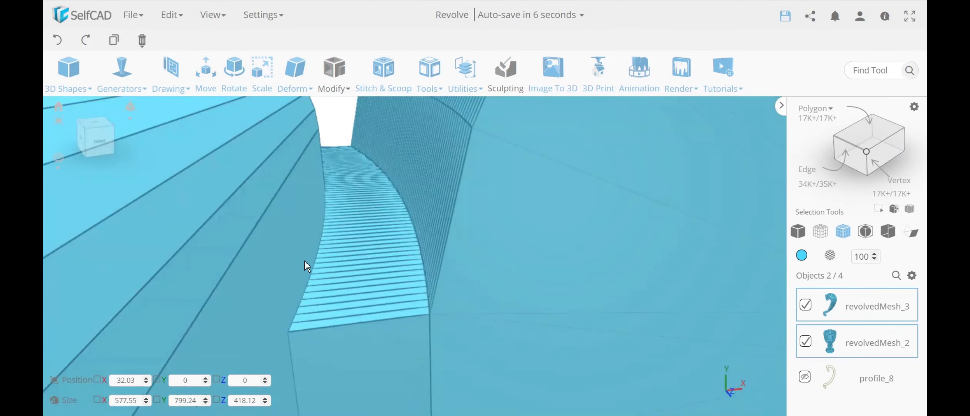
{"action": "scroll", "coordinate": [318, 248], "scroll_direction": "down", "scroll_amount": 5}
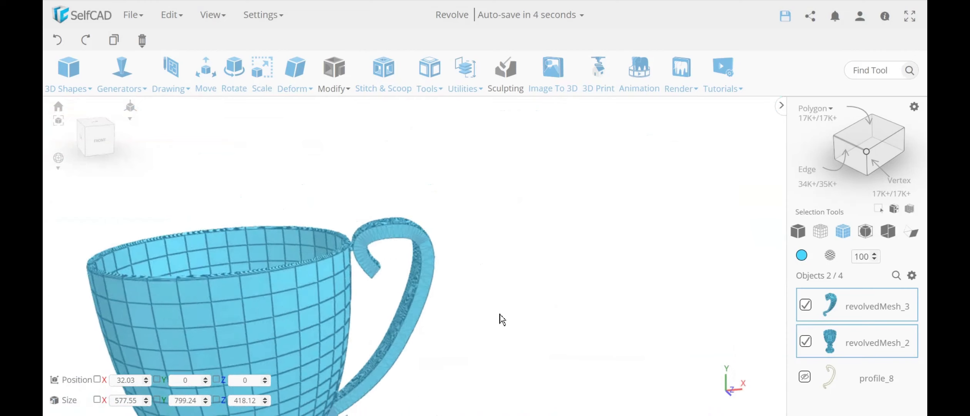
{"action": "right_click_drag", "start_coordinate": [499, 312], "coordinate": [613, 326]}
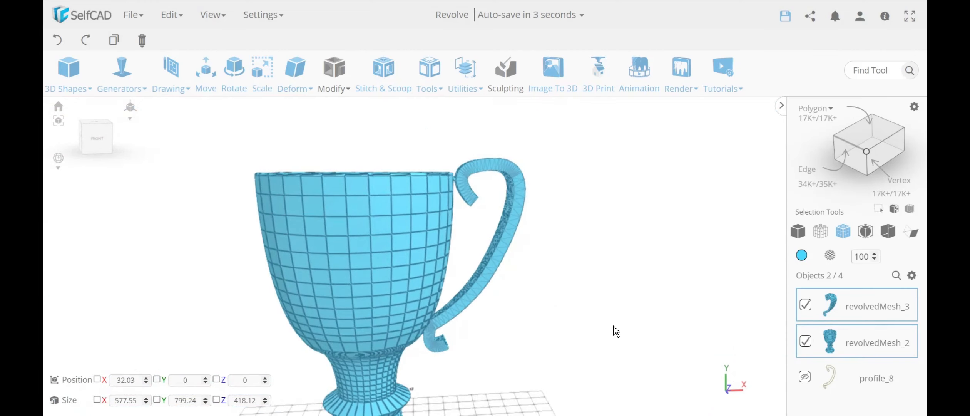
- Select only the handle and start mirroring it across the Left plane with Create Copy on
{"action": "left_click", "coordinate": [615, 332]}
{"action": "left_click", "coordinate": [505, 257]}
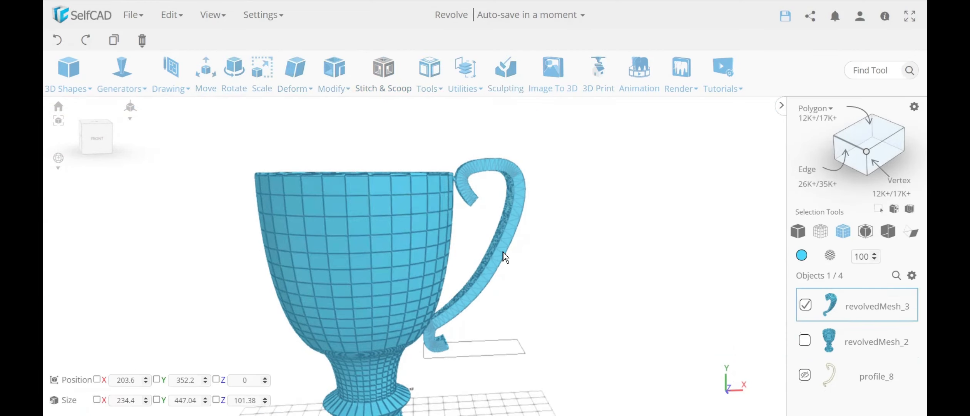
{"action": "scroll", "coordinate": [578, 260], "scroll_direction": "down", "scroll_amount": 5}
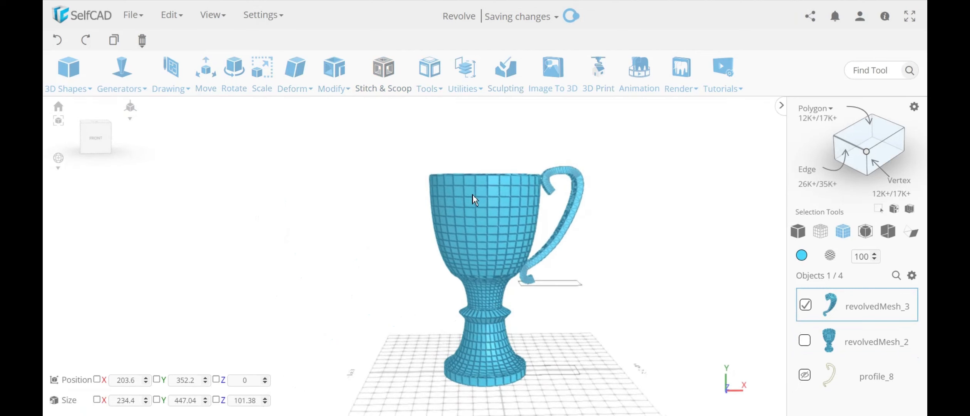
{"action": "mouse_move", "coordinate": [466, 86]}
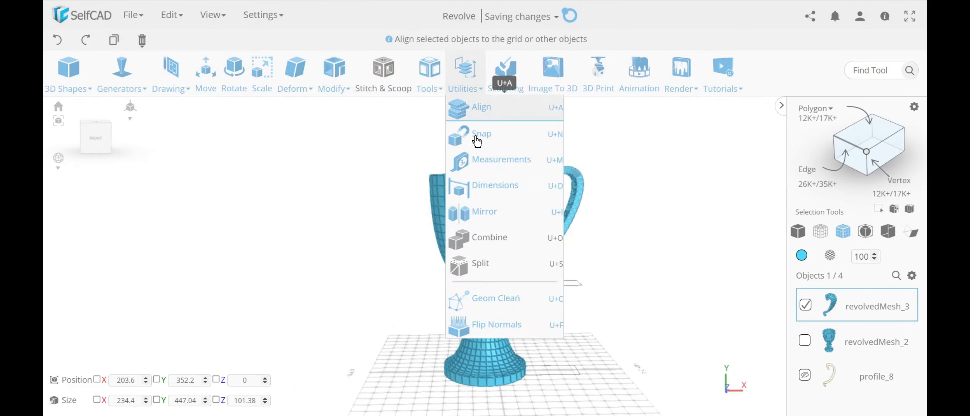
{"action": "left_click", "coordinate": [494, 216]}
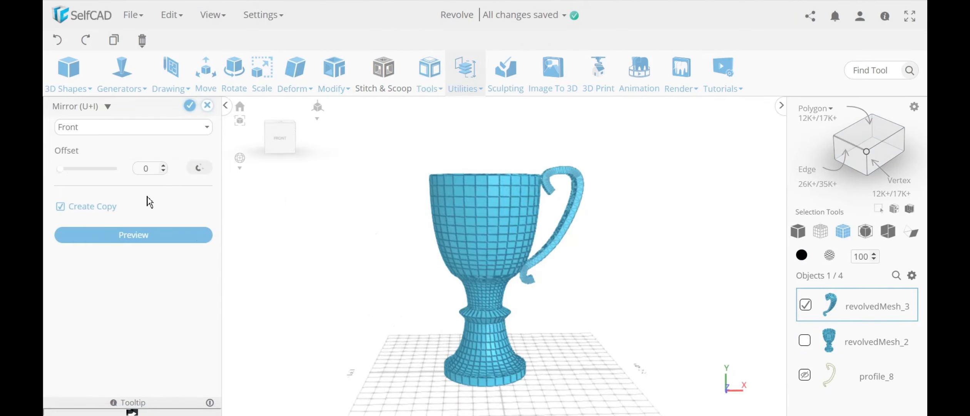
{"action": "left_click", "coordinate": [94, 129]}
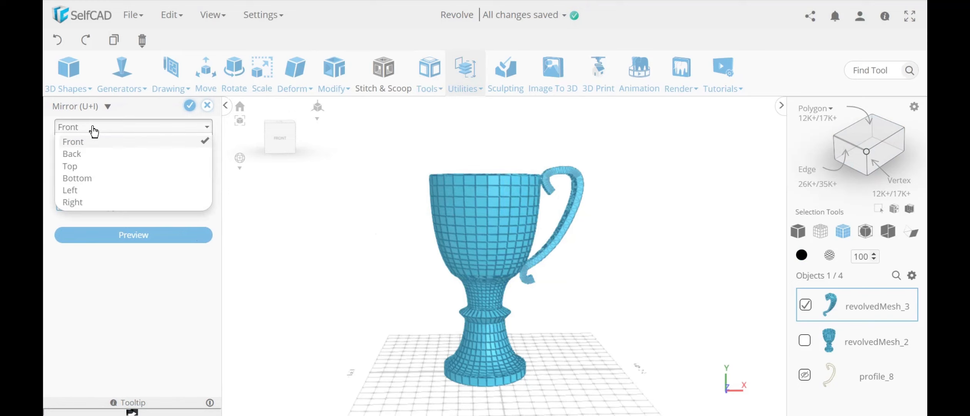
{"action": "left_click", "coordinate": [83, 190]}
- Try setting the mirror plane's offset manually to 338.91 and check the copy's position against the goblet
{"action": "left_click_drag", "start_coordinate": [407, 207], "coordinate": [351, 236]}
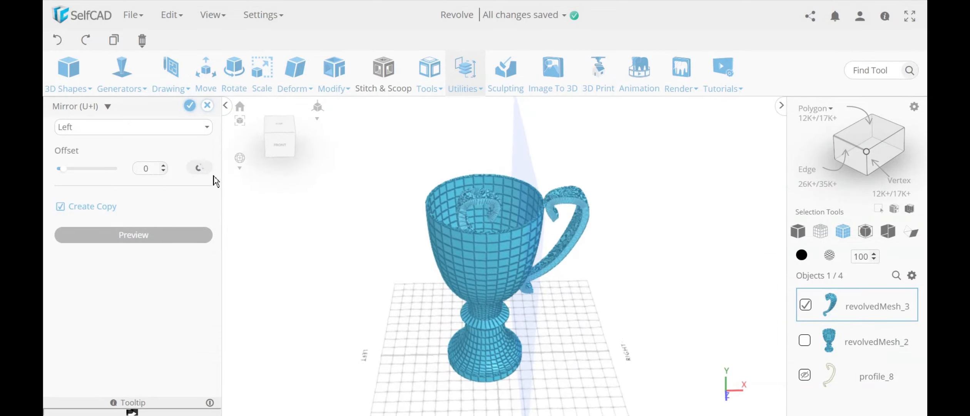
{"action": "left_click_drag", "start_coordinate": [223, 191], "coordinate": [303, 245]}
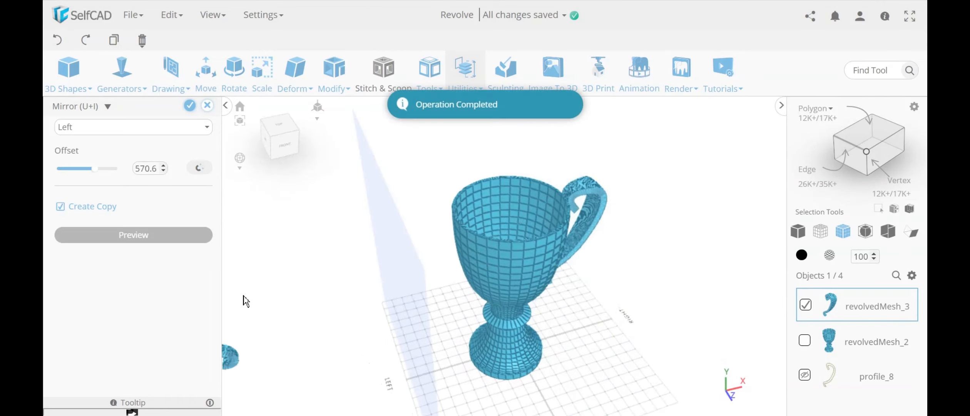
{"action": "left_click_drag", "start_coordinate": [306, 288], "coordinate": [403, 272]}
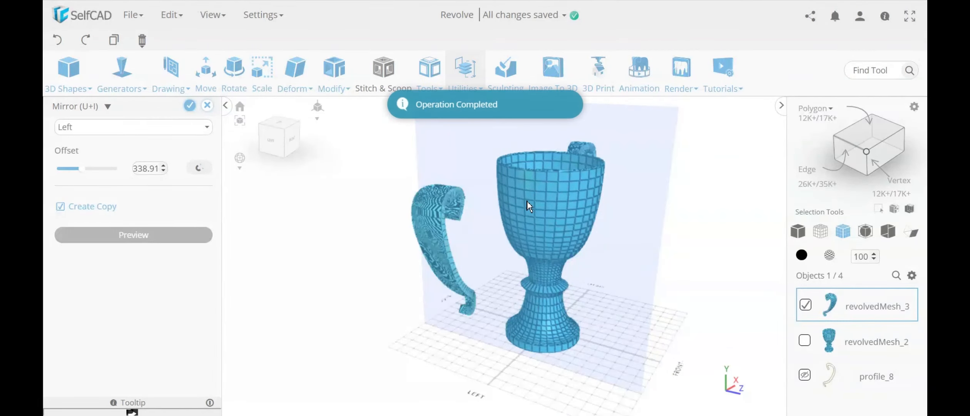
{"action": "left_click_drag", "start_coordinate": [527, 201], "coordinate": [373, 346]}
{"action": "left_click_drag", "start_coordinate": [650, 333], "coordinate": [631, 328]}
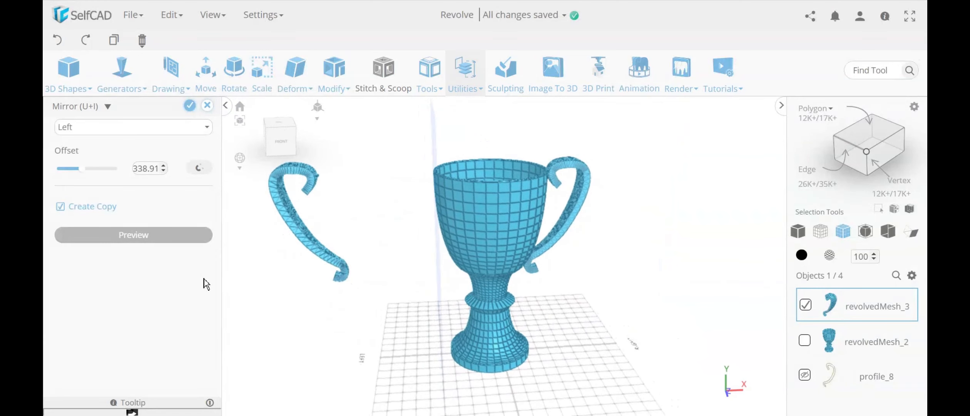
- Offset the mirror plane with the magnet to the centre point on the underside of the goblet's base
{"action": "left_click", "coordinate": [199, 168]}
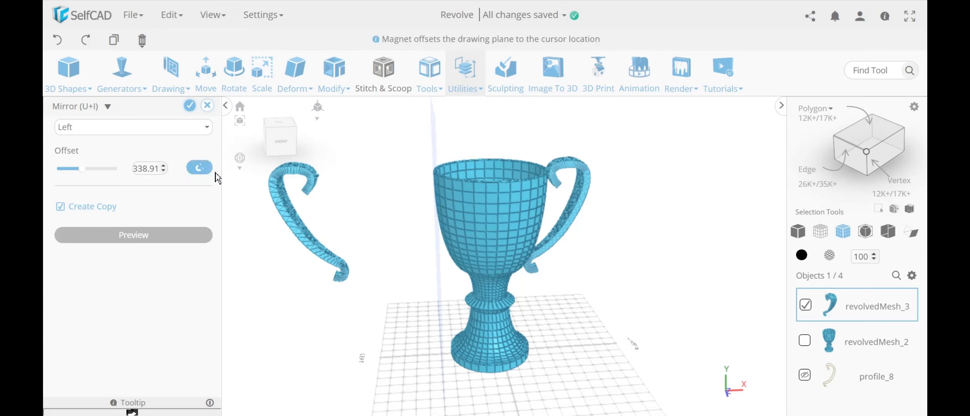
{"action": "scroll", "coordinate": [390, 228], "scroll_direction": "down", "scroll_amount": 3}
{"action": "left_click_drag", "start_coordinate": [365, 266], "coordinate": [379, 255]}
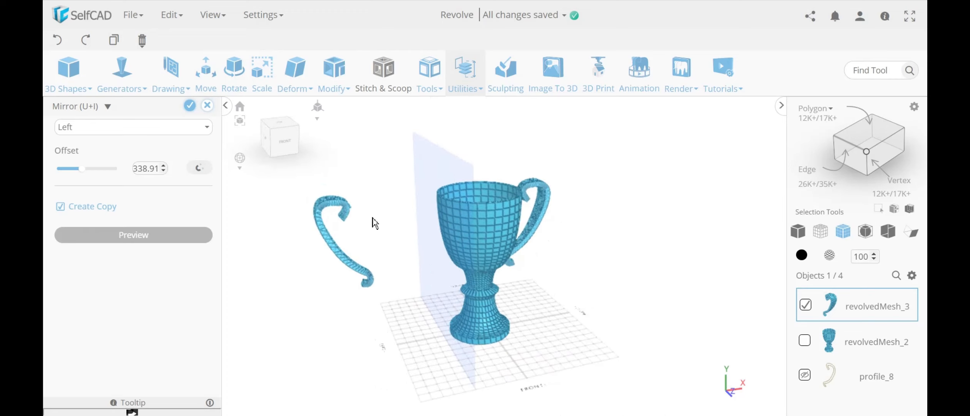
{"action": "left_click_drag", "start_coordinate": [357, 275], "coordinate": [324, 221]}
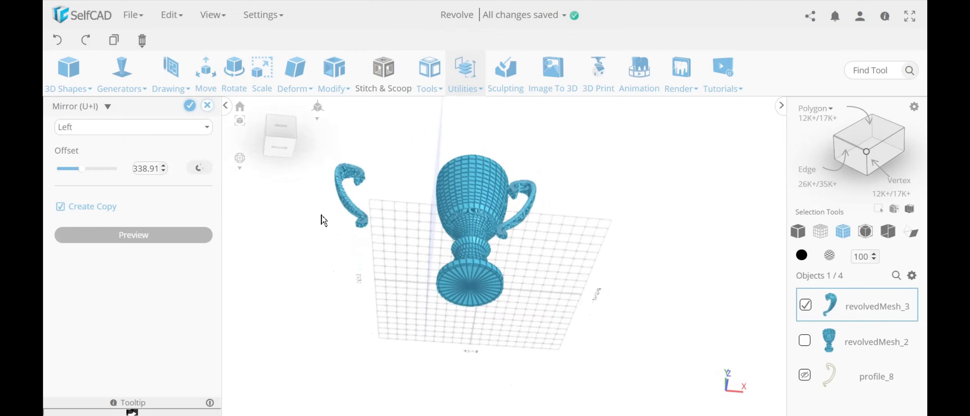
{"action": "scroll", "coordinate": [469, 295], "scroll_direction": "up", "scroll_amount": 5}
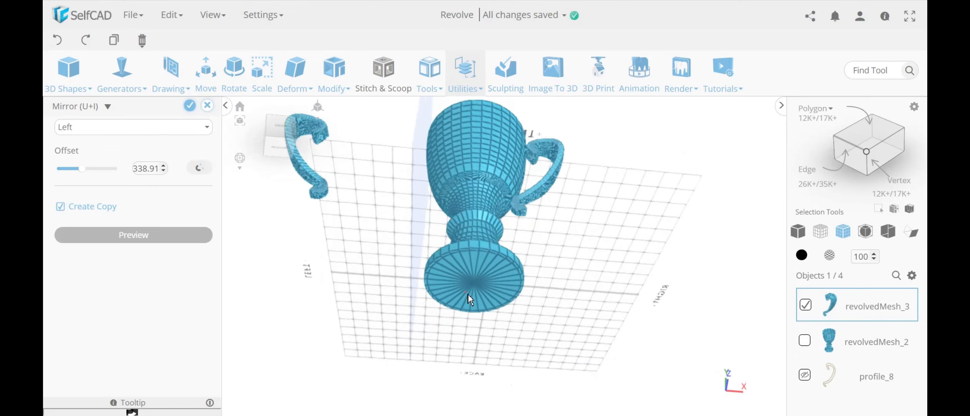
{"action": "scroll", "coordinate": [470, 295], "scroll_direction": "up", "scroll_amount": 3}
{"action": "left_click", "coordinate": [489, 258]}
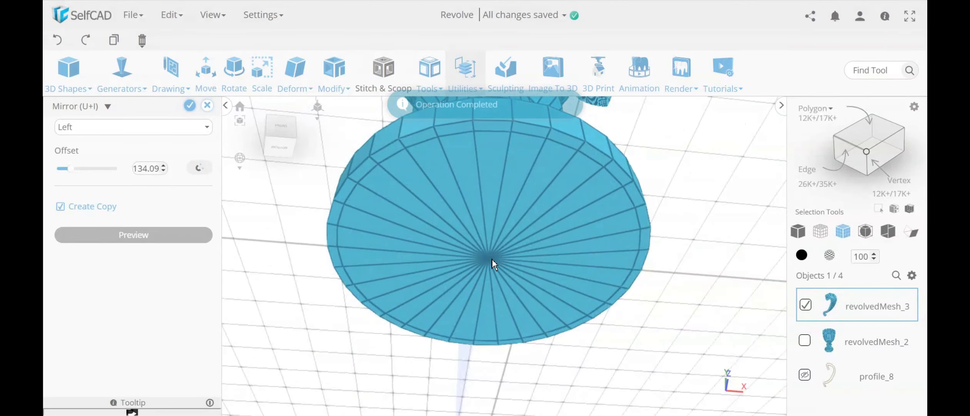
- Check the mirrored handle's fit against the bowl from several sides and apply the Mirror
{"action": "left_click_drag", "start_coordinate": [692, 218], "coordinate": [678, 289]}
{"action": "right_click_drag", "start_coordinate": [678, 290], "coordinate": [664, 303]}
{"action": "left_click_drag", "start_coordinate": [666, 308], "coordinate": [624, 300]}
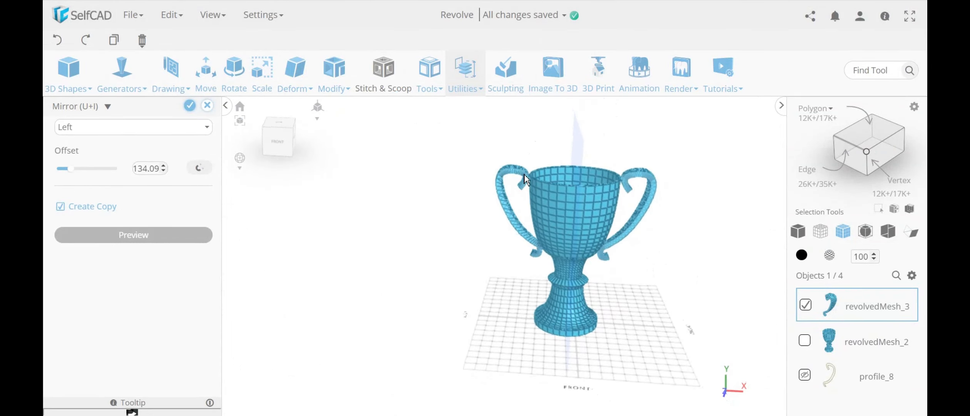
{"action": "left_click_drag", "start_coordinate": [386, 243], "coordinate": [536, 167]}
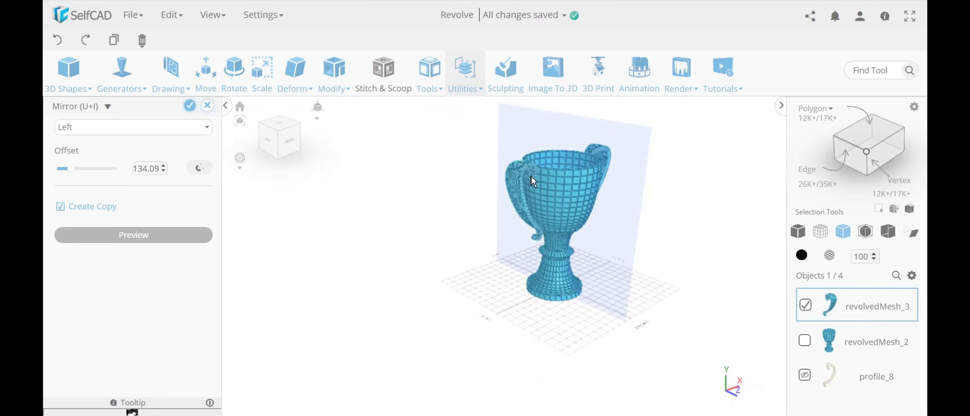
{"action": "left_click_drag", "start_coordinate": [665, 306], "coordinate": [562, 310]}
{"action": "scroll", "coordinate": [480, 195], "scroll_direction": "up", "scroll_amount": 4}
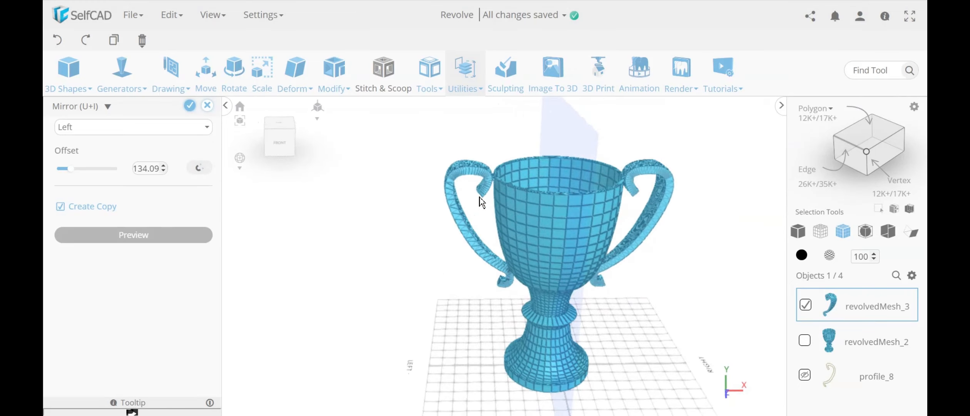
{"action": "left_click", "coordinate": [189, 106]}
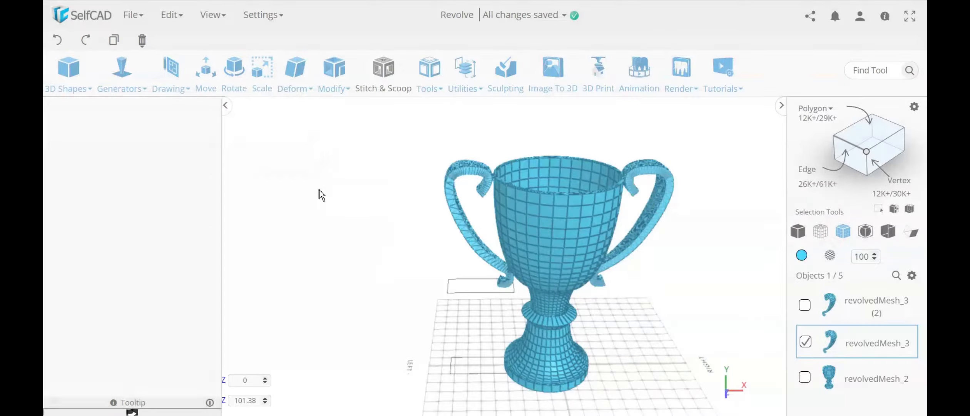
- Turn Wireframe off and Smooth shading on in the material of both handles
{"action": "scroll", "coordinate": [514, 203], "scroll_direction": "up", "scroll_amount": 2}
{"action": "scroll", "coordinate": [514, 204], "scroll_direction": "down", "scroll_amount": 3}
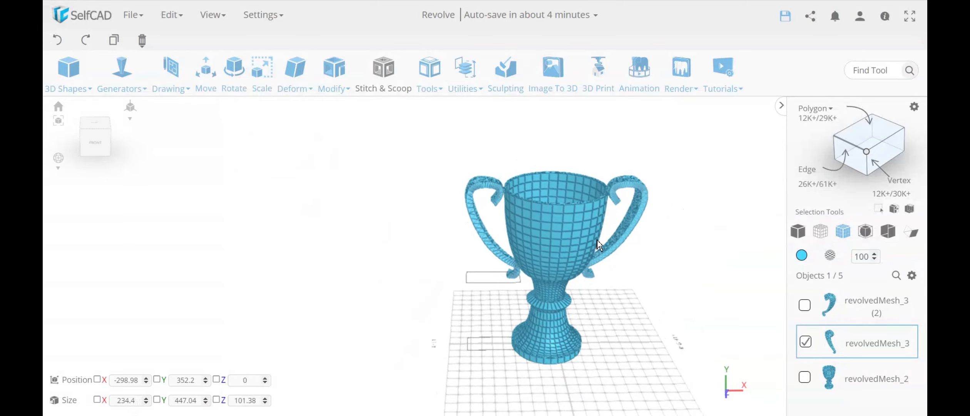
{"action": "left_click_drag", "start_coordinate": [633, 269], "coordinate": [623, 252]}
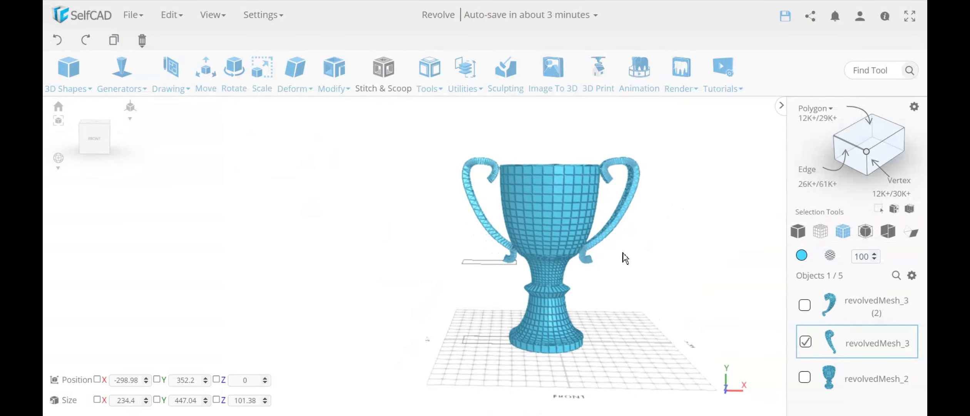
{"action": "left_click", "coordinate": [625, 221], "text": "shift"}
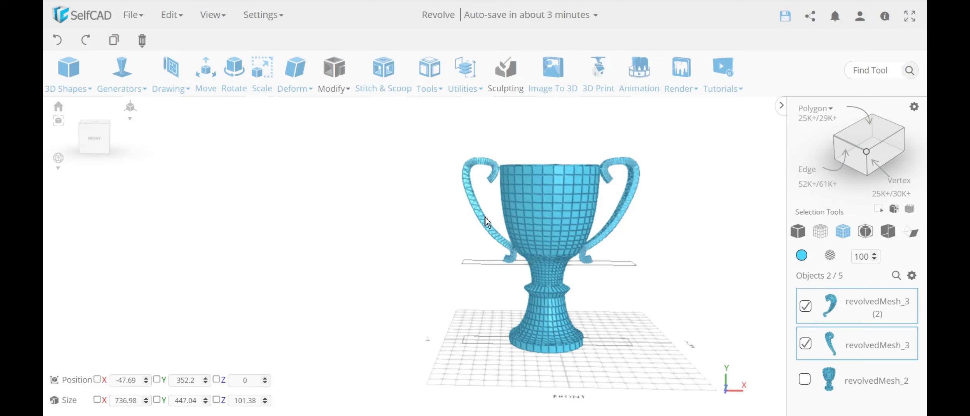
{"action": "left_click_drag", "start_coordinate": [408, 301], "coordinate": [391, 318]}
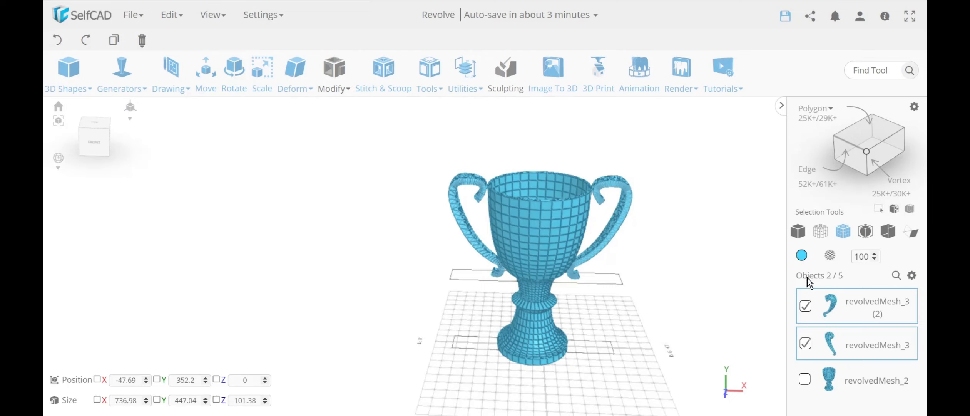
{"action": "left_click", "coordinate": [831, 256]}
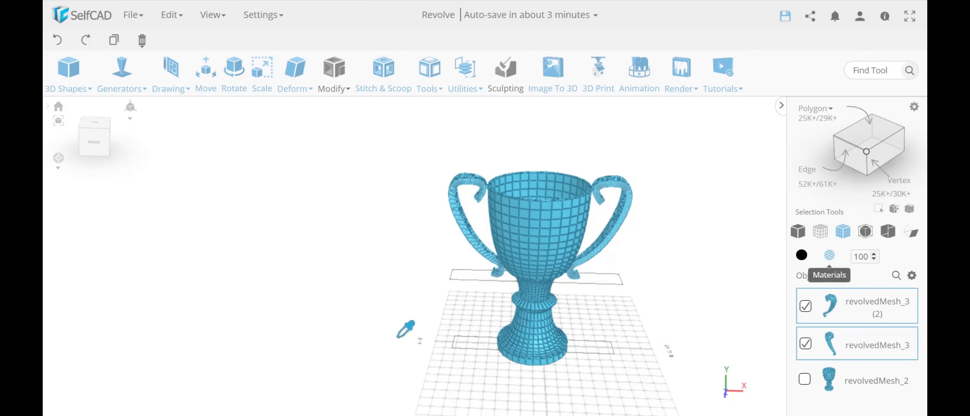
{"action": "scroll", "coordinate": [124, 345], "scroll_direction": "down", "scroll_amount": 2}
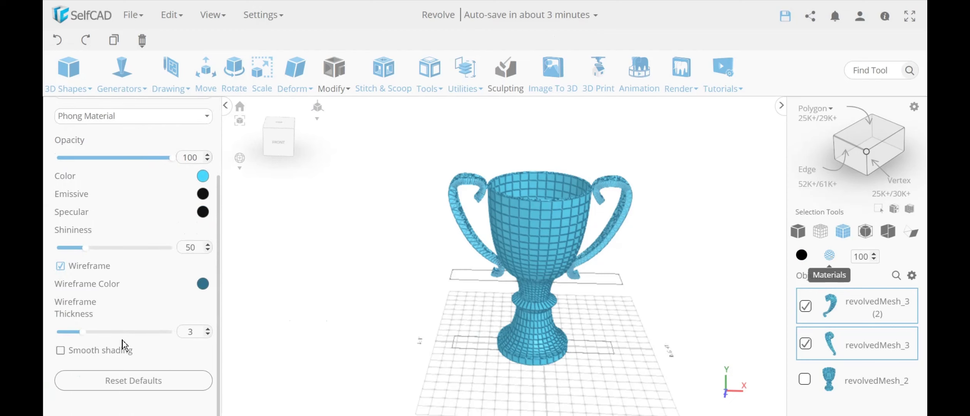
{"action": "left_click", "coordinate": [60, 266]}
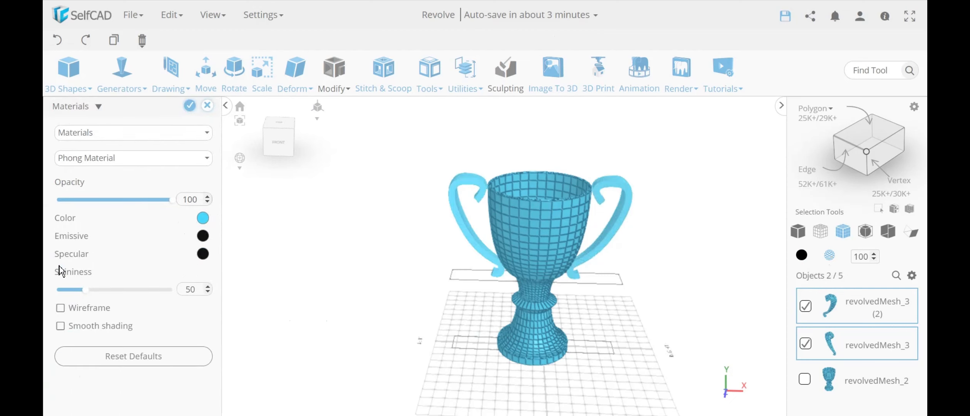
{"action": "left_click", "coordinate": [61, 326]}
{"action": "left_click", "coordinate": [189, 105]}
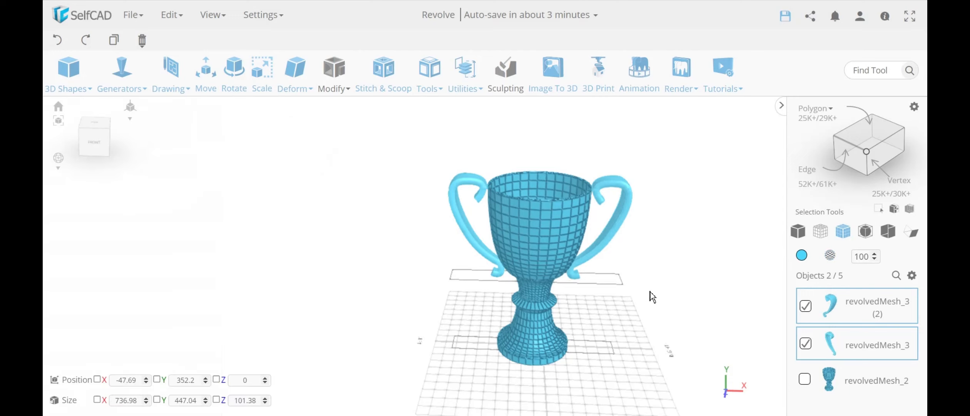
- Merge the goblet and both handles into one object with a Stitch & Scoop Union
{"action": "left_click_drag", "start_coordinate": [639, 296], "coordinate": [634, 286]}
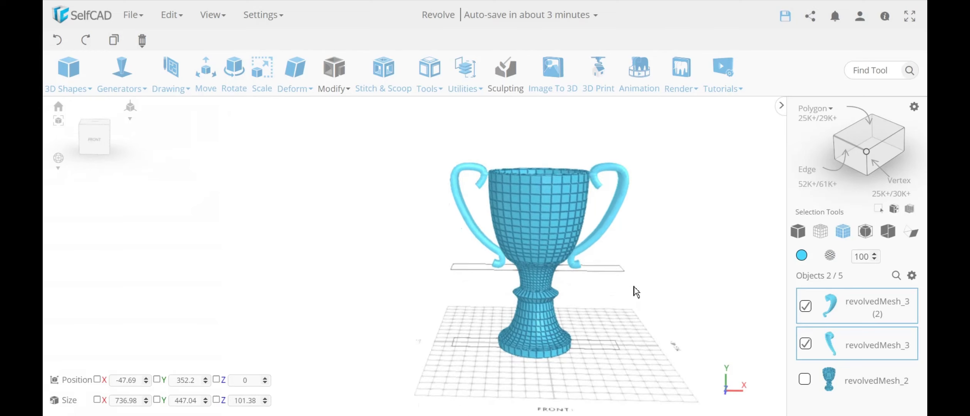
{"action": "left_click", "coordinate": [543, 230]}
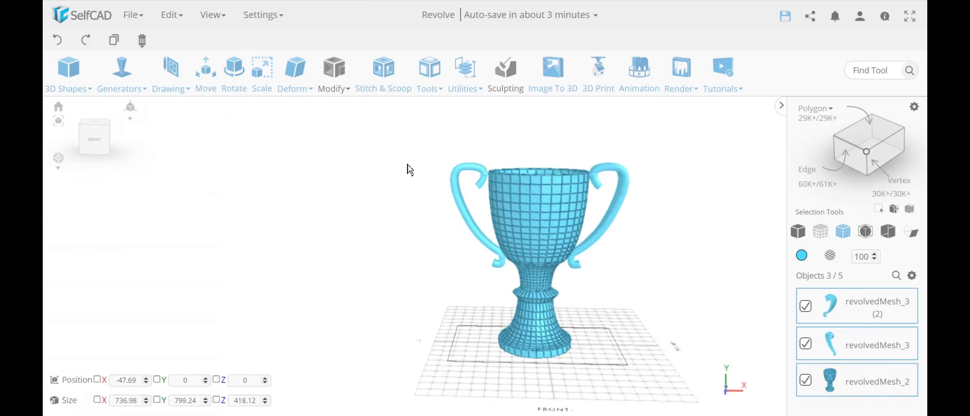
{"action": "left_click", "coordinate": [377, 100]}
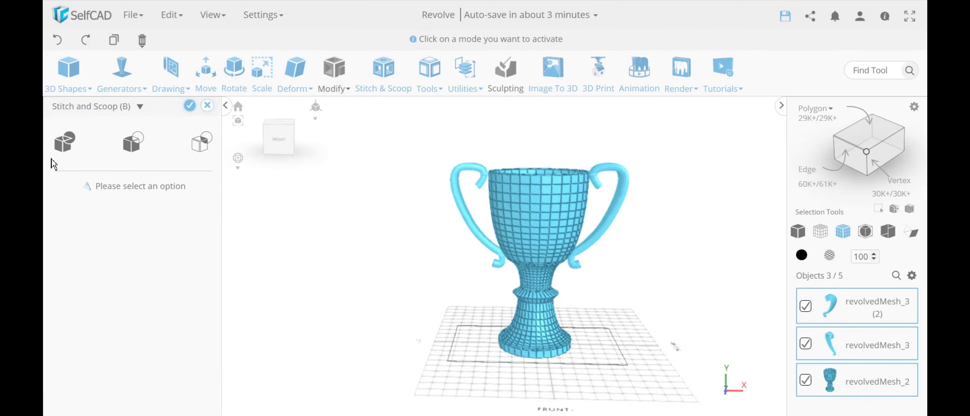
{"action": "left_click", "coordinate": [62, 145]}
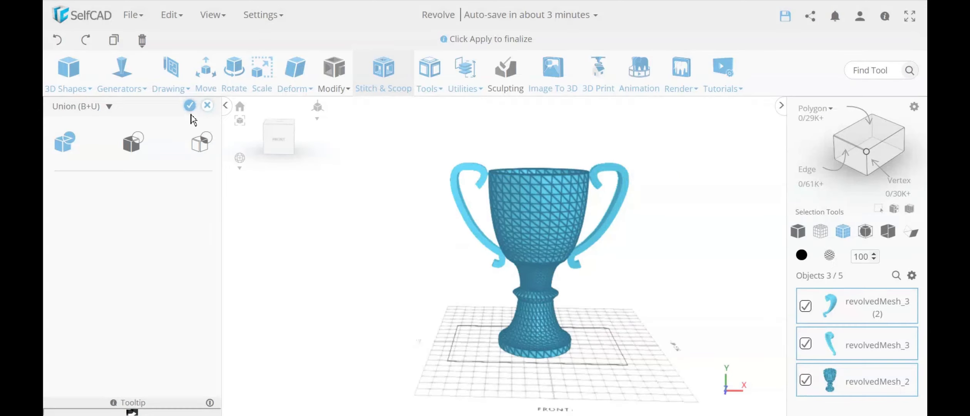
{"action": "left_click", "coordinate": [189, 105]}
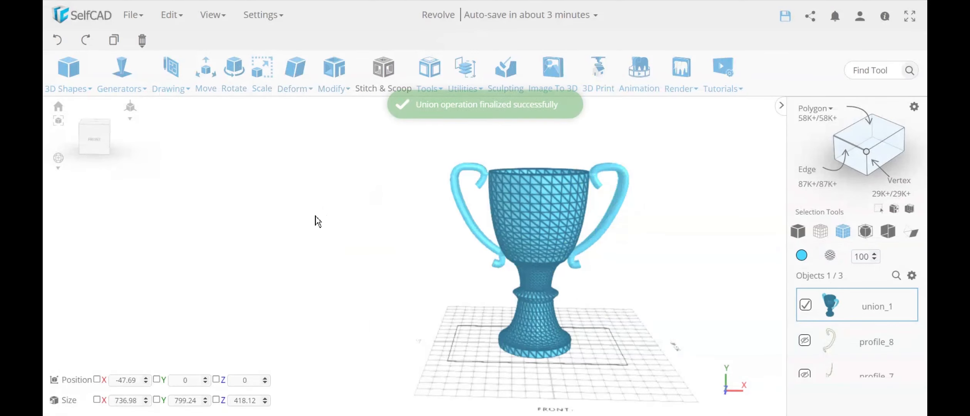
- Set the selection mode to Material and delete the leftover profile_8 and profile_7 sketches
{"action": "mouse_move", "coordinate": [813, 110]}
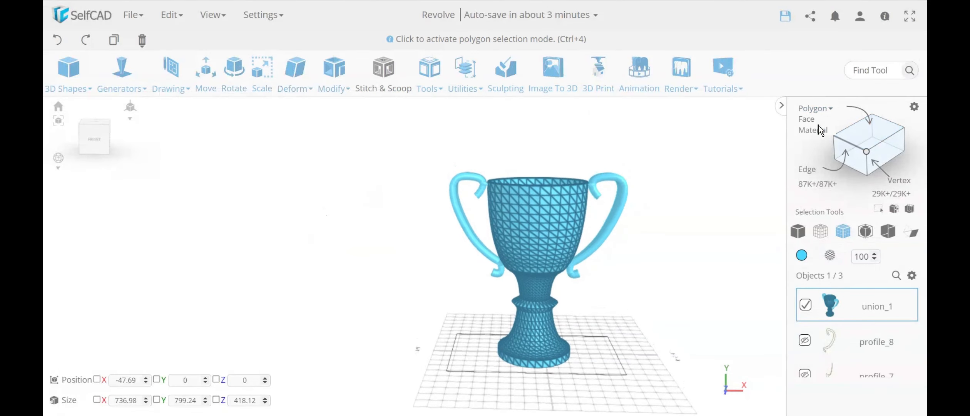
{"action": "left_click", "coordinate": [813, 130]}
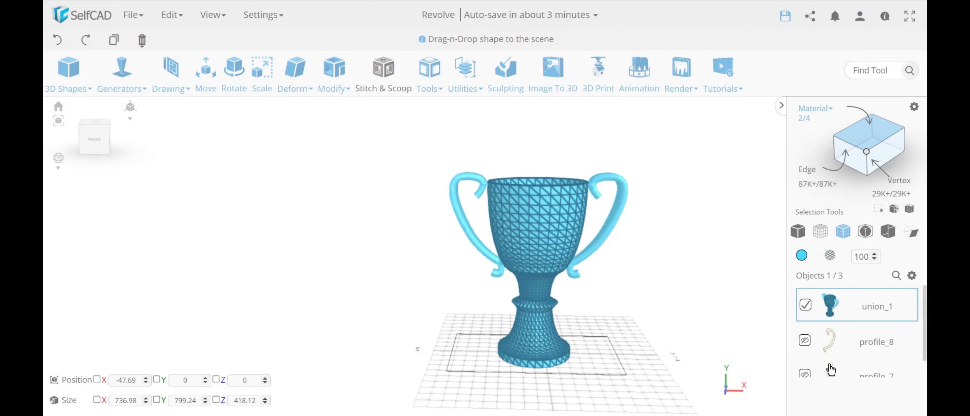
{"action": "left_click", "coordinate": [805, 305]}
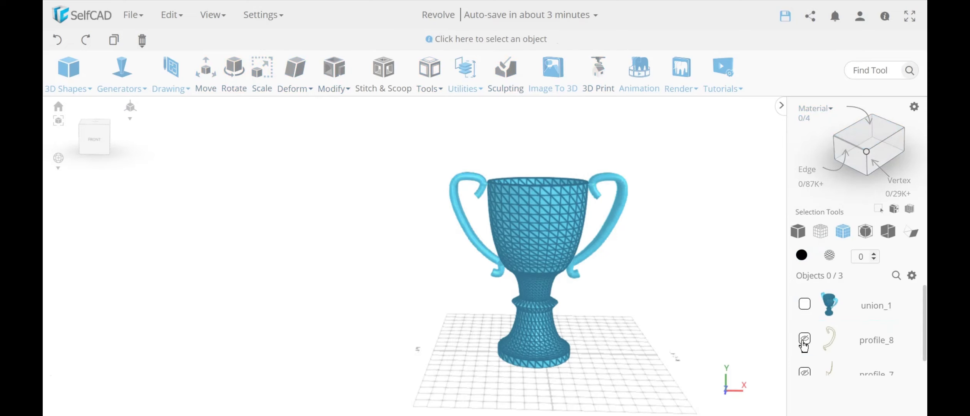
{"action": "left_click", "coordinate": [804, 339]}
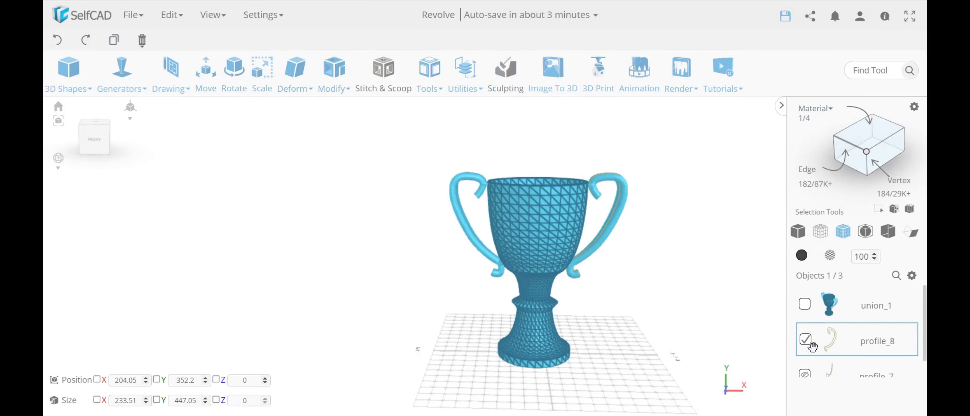
{"action": "left_click", "coordinate": [806, 356]}
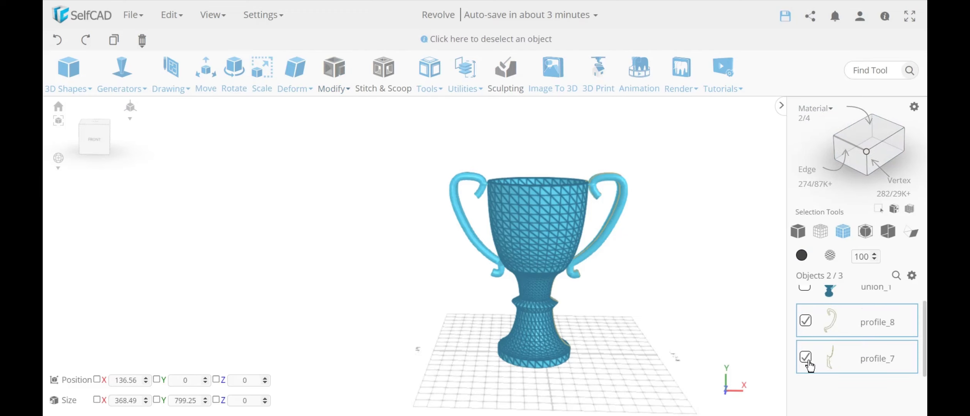
{"action": "scroll", "coordinate": [834, 362], "scroll_direction": "up", "scroll_amount": 1}
{"action": "key", "text": "Delete"}
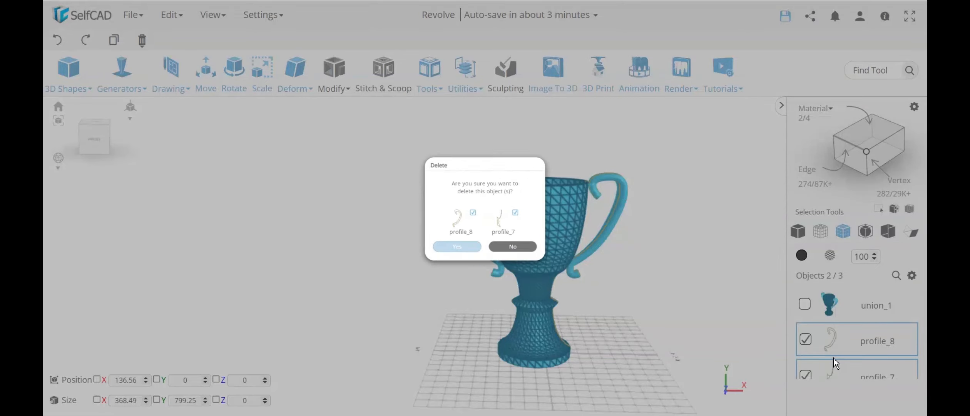
{"action": "key", "text": "Return"}
- Select the handles' material on the merged goblet and colour it light peach
{"action": "left_click", "coordinate": [806, 305]}
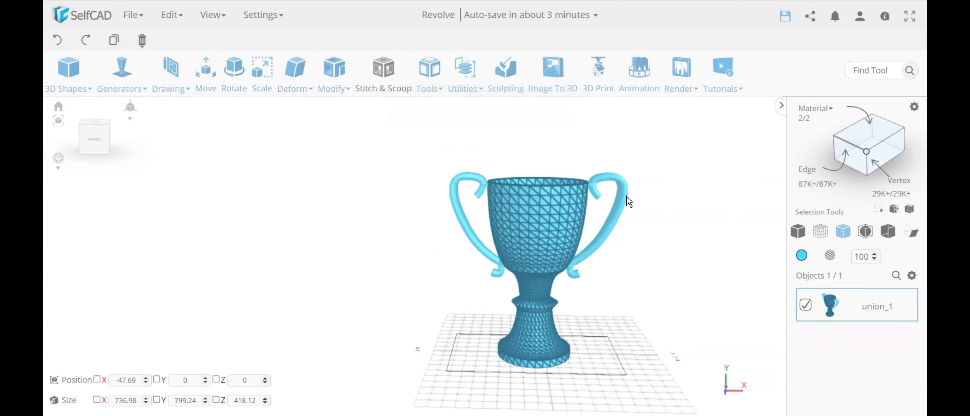
{"action": "key", "text": "ctrl+5"}
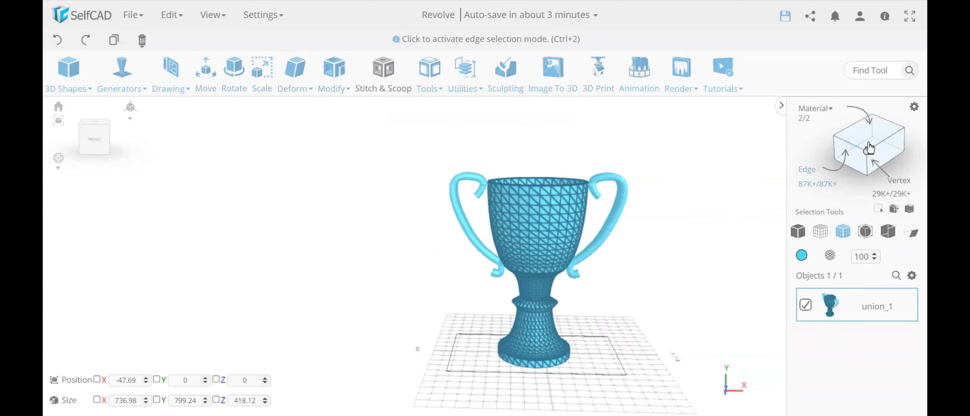
{"action": "left_click", "coordinate": [628, 202]}
{"action": "right_click_drag", "start_coordinate": [684, 232], "coordinate": [661, 250]}
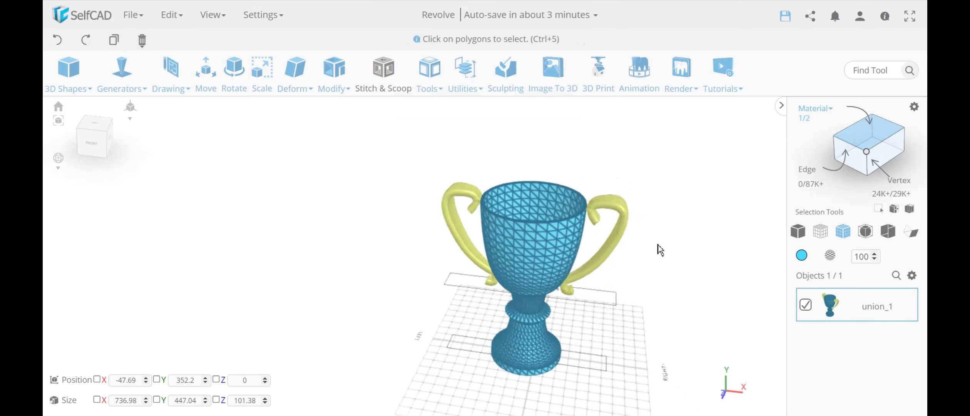
{"action": "left_click", "coordinate": [802, 256]}
{"action": "left_click", "coordinate": [815, 277]}
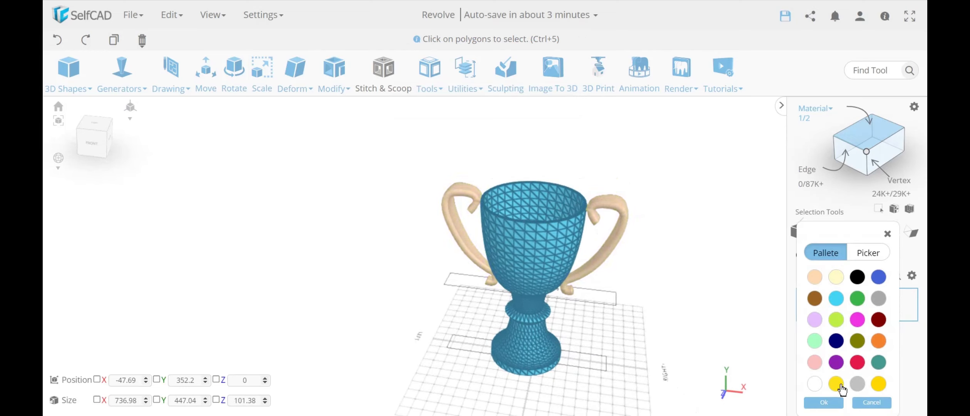
{"action": "left_click", "coordinate": [824, 402]}
- Show the goblet in solid view and try selecting the bowl's inner floor polygons using Deep Selection with tolerance 1
{"action": "right_click_drag", "start_coordinate": [685, 291], "coordinate": [682, 321]}
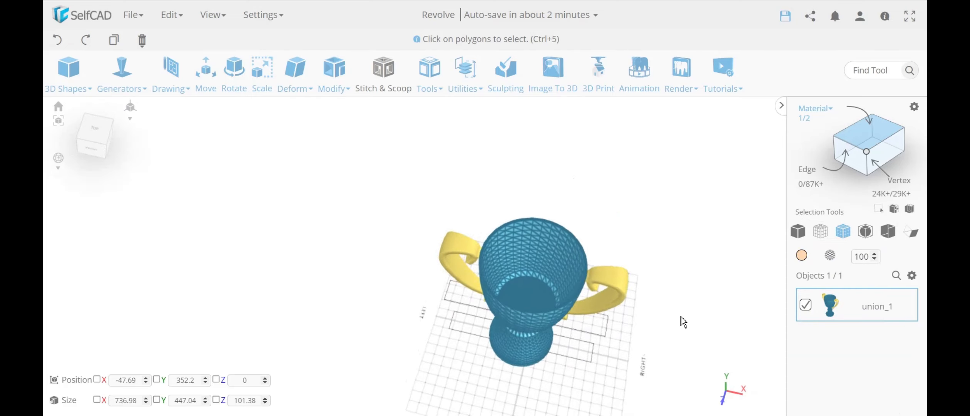
{"action": "left_click", "coordinate": [798, 231]}
{"action": "right_click_drag", "start_coordinate": [712, 253], "coordinate": [539, 326]}
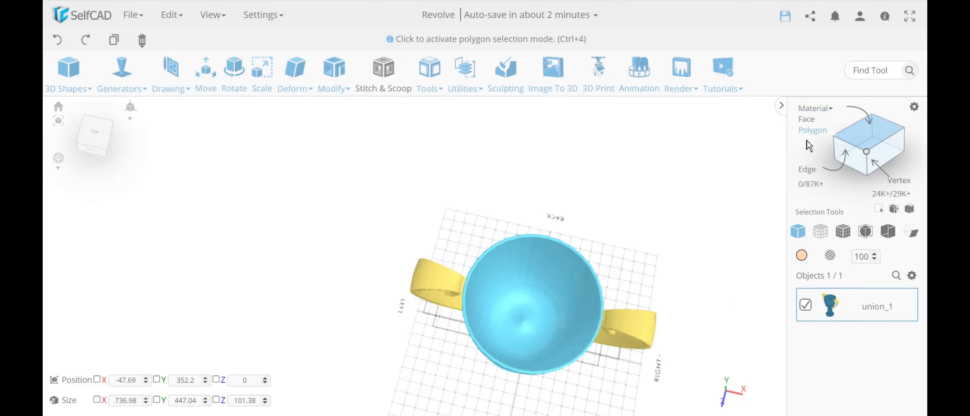
{"action": "left_click", "coordinate": [808, 140]}
{"action": "scroll", "coordinate": [543, 324], "scroll_direction": "up", "scroll_amount": 5}
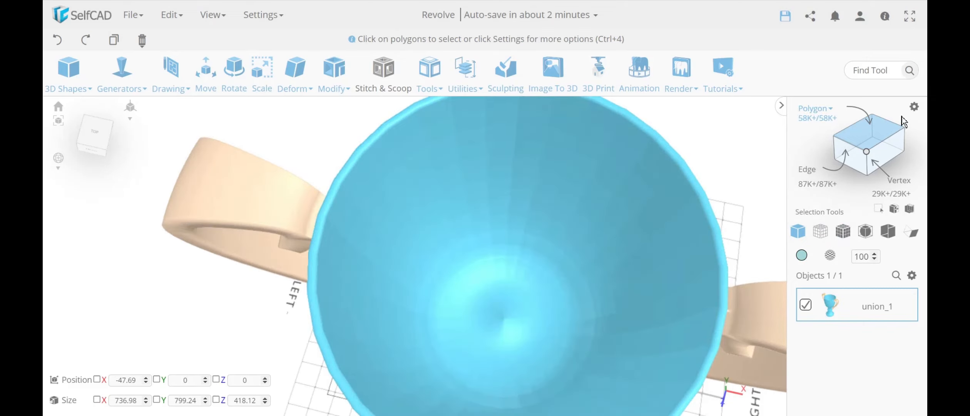
{"action": "left_click", "coordinate": [914, 107]}
{"action": "left_click_drag", "start_coordinate": [103, 226], "coordinate": [100, 227]}
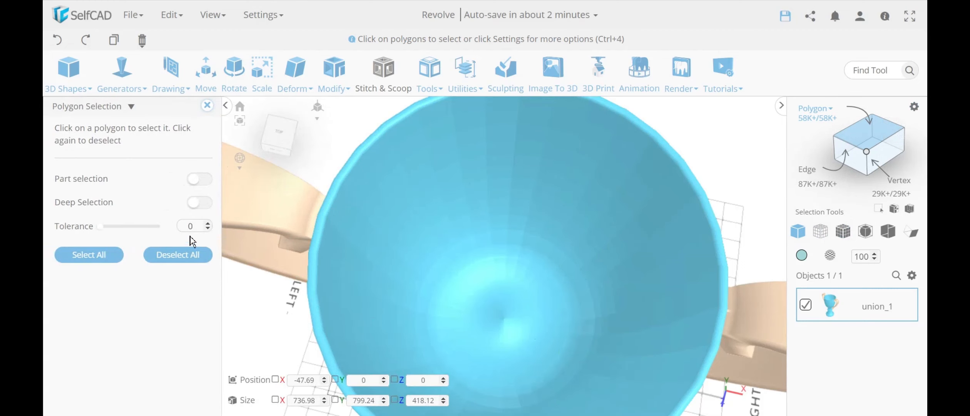
{"action": "left_click", "coordinate": [205, 204]}
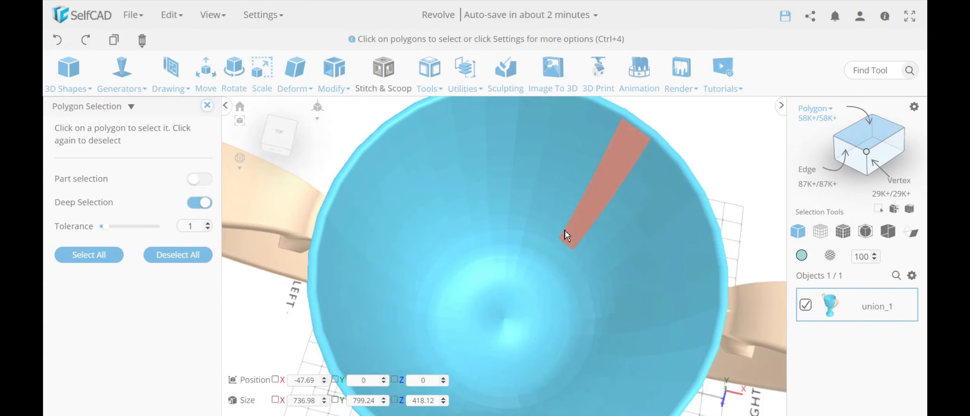
{"action": "left_click", "coordinate": [550, 304]}
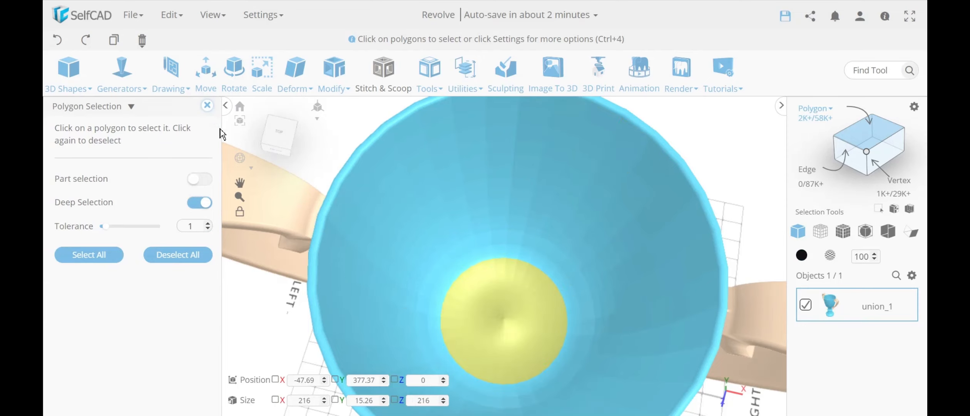
{"action": "left_click", "coordinate": [207, 105]}
{"action": "left_click", "coordinate": [257, 290]}
- Show the goblet with wireframe again and examine the mesh of the bowl and handles from several sides
{"action": "scroll", "coordinate": [257, 306], "scroll_direction": "down", "scroll_amount": 5}
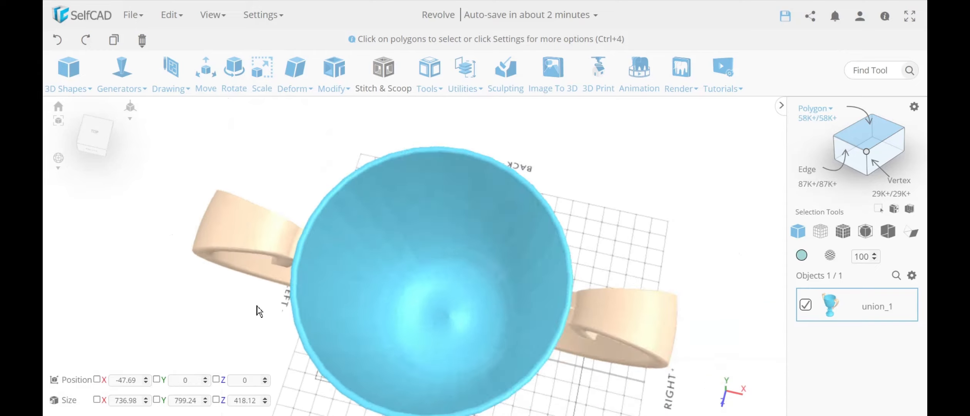
{"action": "left_click_drag", "start_coordinate": [230, 307], "coordinate": [276, 317]}
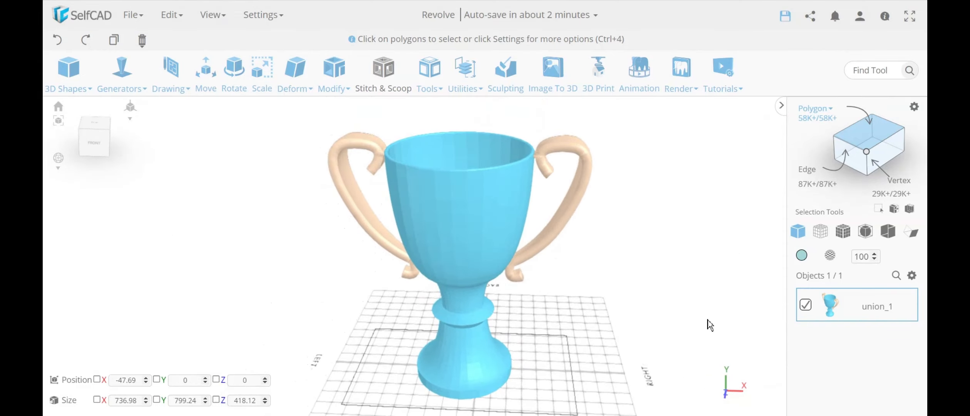
{"action": "left_click", "coordinate": [843, 231]}
{"action": "left_click_drag", "start_coordinate": [659, 265], "coordinate": [675, 277]}
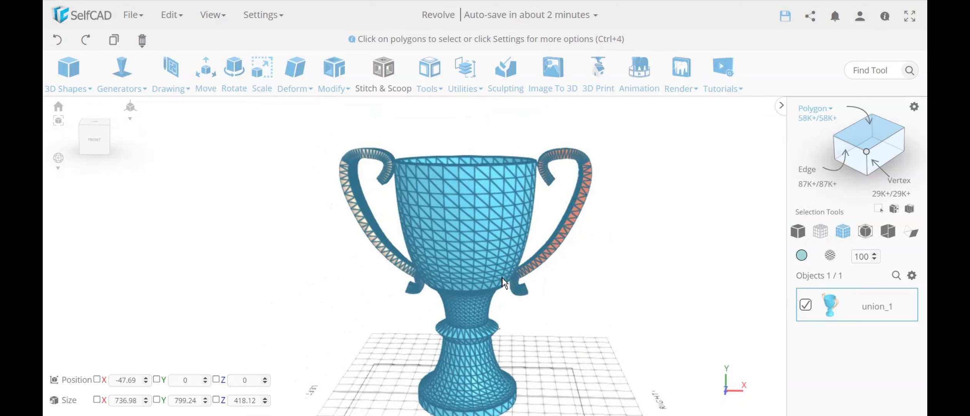
{"action": "left_click_drag", "start_coordinate": [282, 232], "coordinate": [303, 243]}
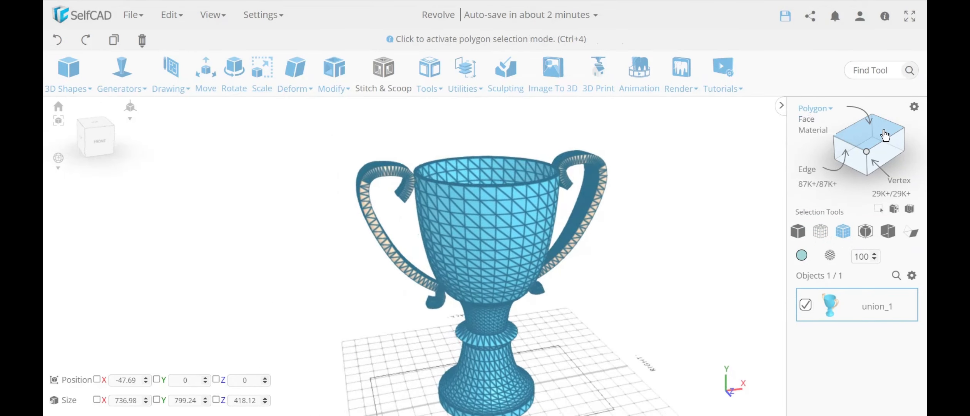
{"action": "left_click_drag", "start_coordinate": [344, 140], "coordinate": [520, 212]}
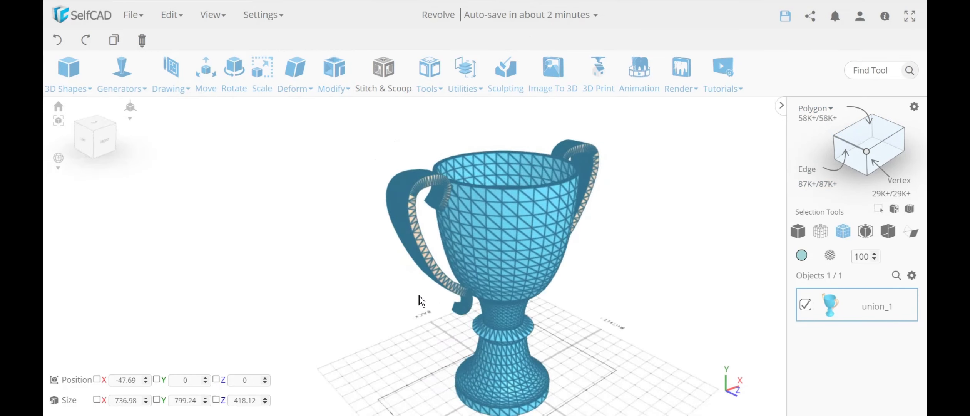
{"action": "left_click_drag", "start_coordinate": [420, 300], "coordinate": [442, 254]}
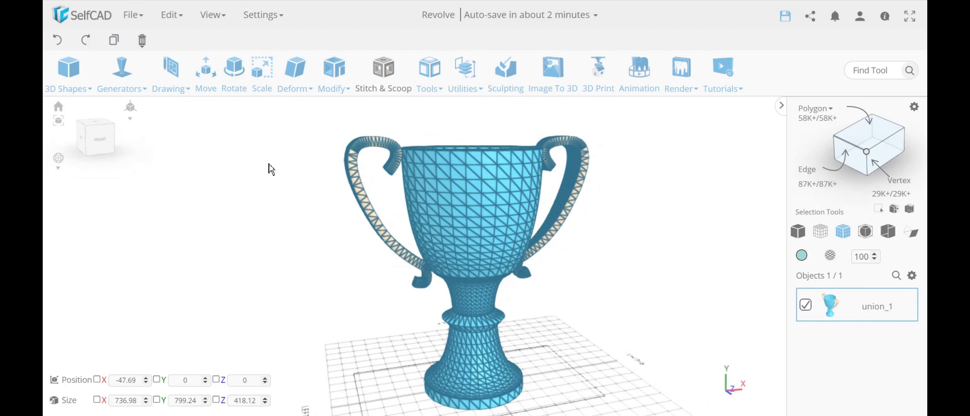
- Apply the Resolution tool to the merged goblet with Detail Level 0
{"action": "left_click", "coordinate": [333, 73]}
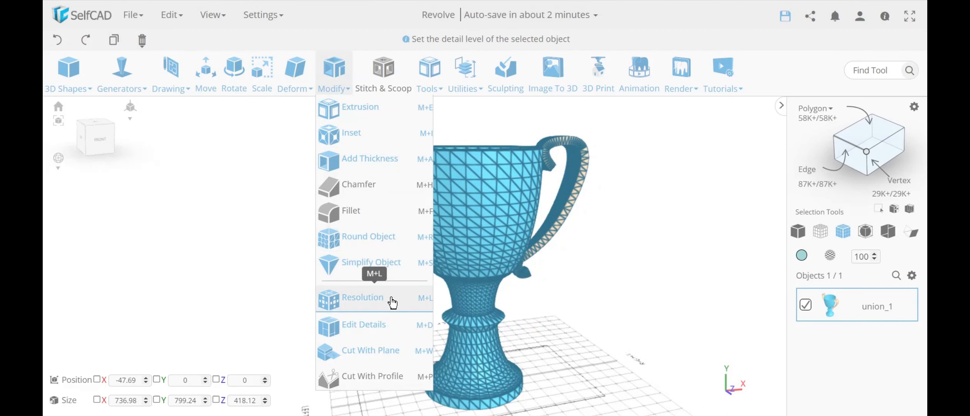
{"action": "left_click", "coordinate": [319, 293]}
{"action": "left_click_drag", "start_coordinate": [130, 131], "coordinate": [96, 125]}
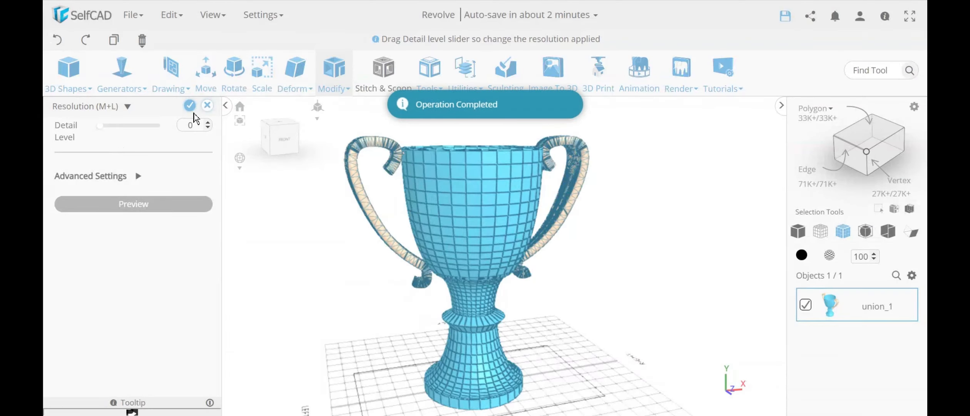
{"action": "left_click", "coordinate": [190, 106]}
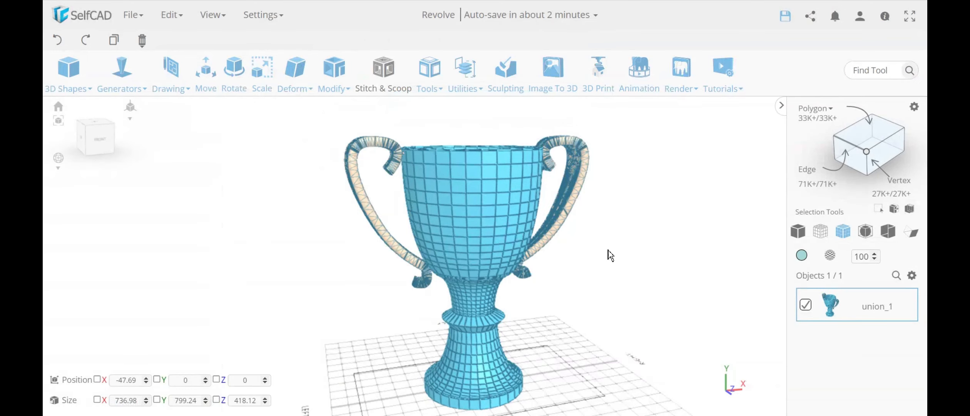
- Activate face selection for the goblet and turn on Loop selection
{"action": "right_click_drag", "start_coordinate": [608, 250], "coordinate": [619, 260]}
{"action": "scroll", "coordinate": [414, 227], "scroll_direction": "down", "scroll_amount": 1}
{"action": "mouse_move", "coordinate": [599, 265]}
{"action": "left_mouse_down"}
{"action": "mouse_move", "coordinate": [617, 312]}
{"action": "mouse_move", "coordinate": [601, 268]}
{"action": "left_mouse_up"}
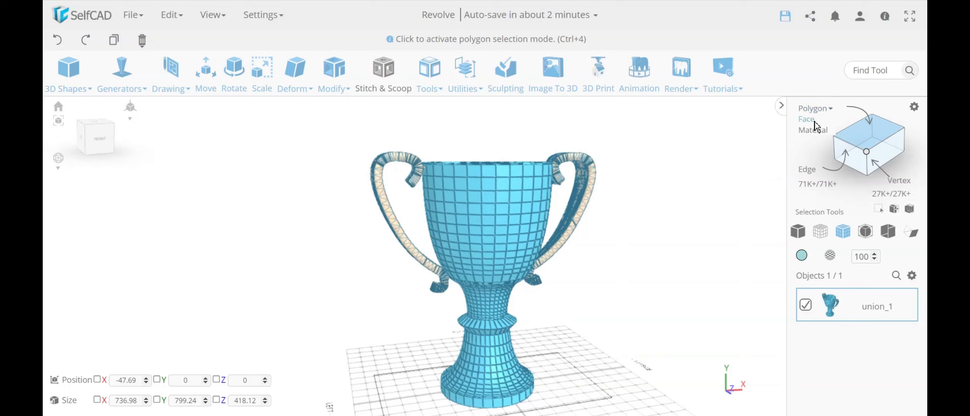
{"action": "left_click", "coordinate": [828, 109]}
{"action": "left_click", "coordinate": [808, 107]}
{"action": "left_click", "coordinate": [914, 108]}
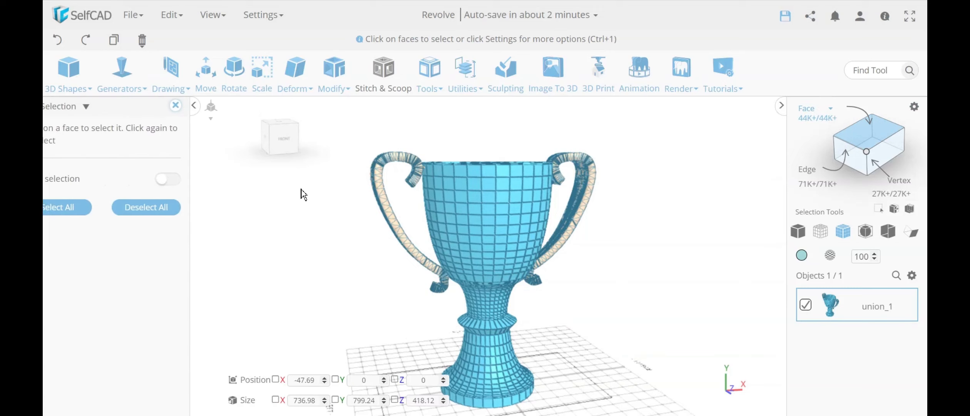
{"action": "left_click", "coordinate": [199, 179]}
- Try to select the loop of faces directly below the bowl's rim, checking it from the side, and clear the selection
{"action": "left_click", "coordinate": [475, 170]}
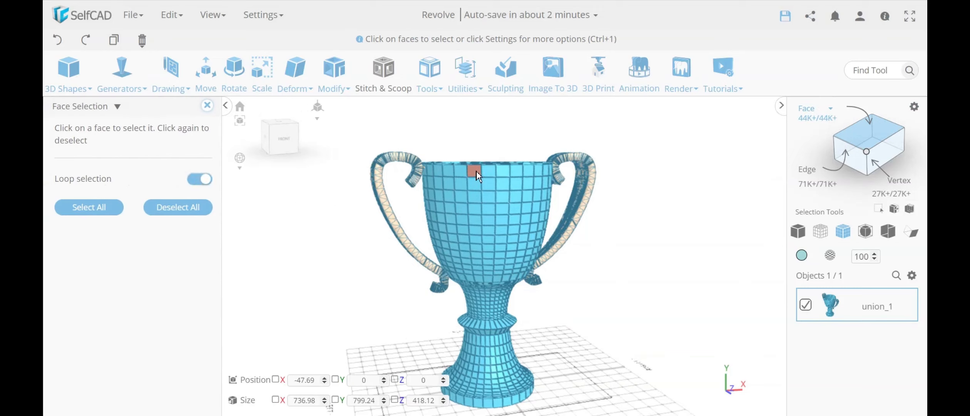
{"action": "left_click", "coordinate": [488, 172]}
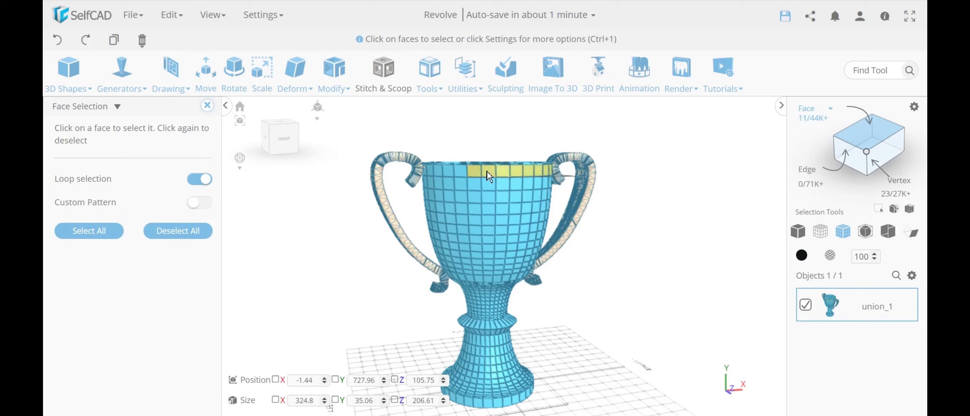
{"action": "right_click_drag", "start_coordinate": [693, 217], "coordinate": [502, 190]}
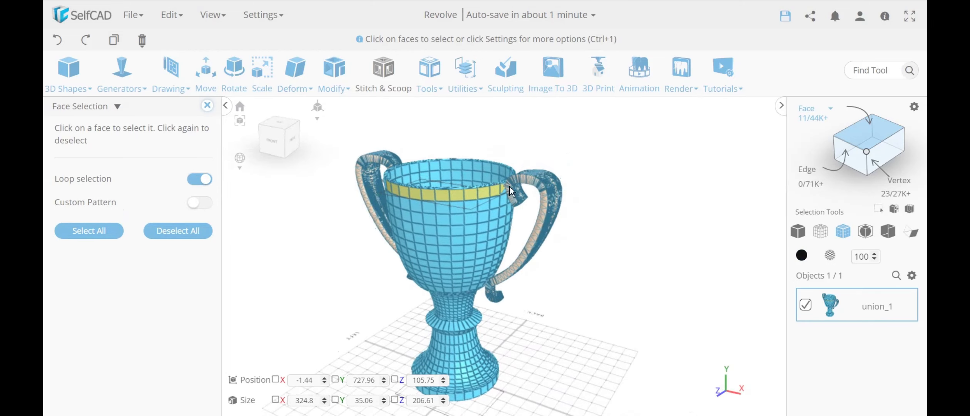
{"action": "left_click", "coordinate": [620, 220]}
{"action": "right_click_drag", "start_coordinate": [620, 221], "coordinate": [638, 217]}
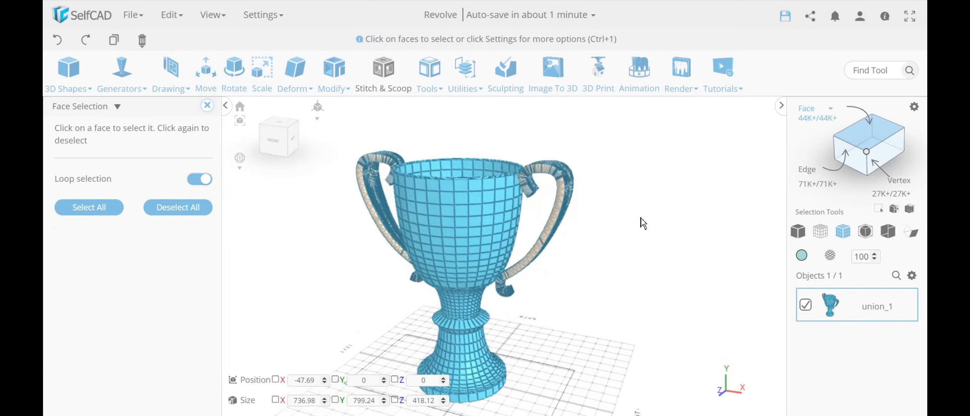
- Select the full loop of faces in the third row below the bowl's rim and check it around the bowl
{"action": "left_click", "coordinate": [466, 197]}
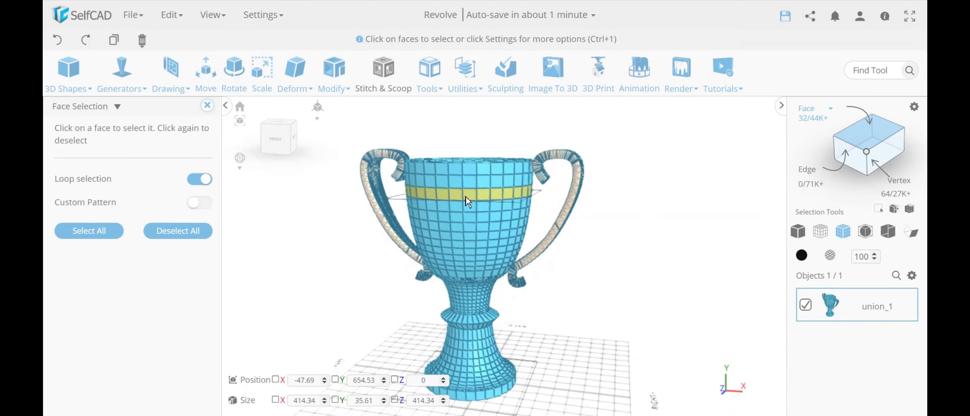
{"action": "right_click_drag", "start_coordinate": [334, 269], "coordinate": [369, 270]}
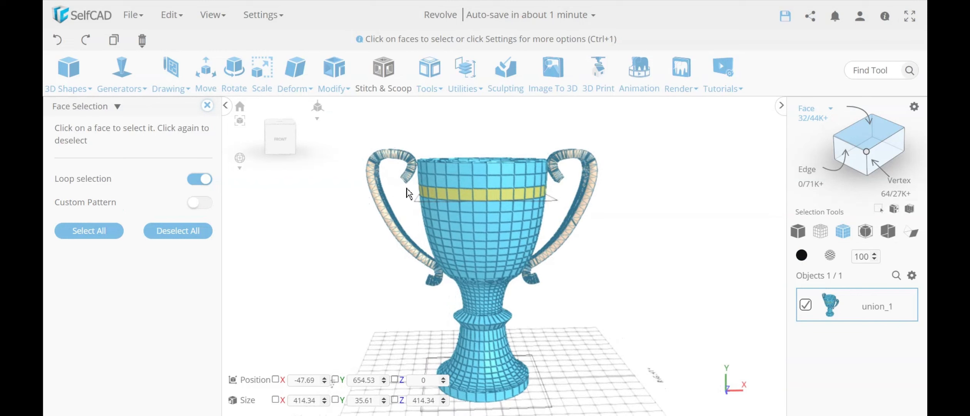
{"action": "right_click_drag", "start_coordinate": [671, 225], "coordinate": [552, 231]}
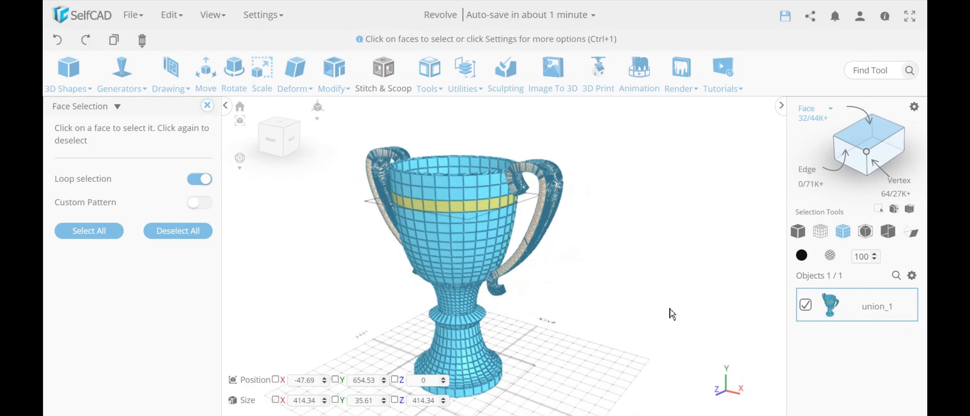
{"action": "right_click_drag", "start_coordinate": [672, 314], "coordinate": [576, 243]}
{"action": "right_click_drag", "start_coordinate": [628, 297], "coordinate": [686, 295]}
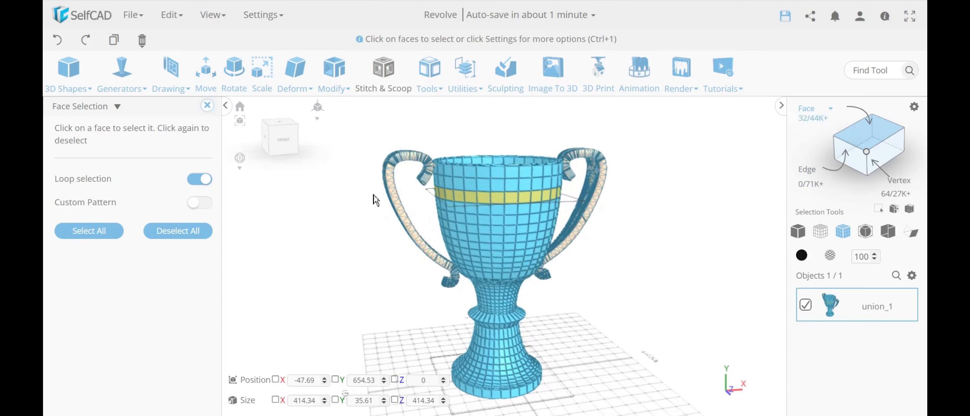
{"action": "right_click_drag", "start_coordinate": [635, 255], "coordinate": [602, 274]}
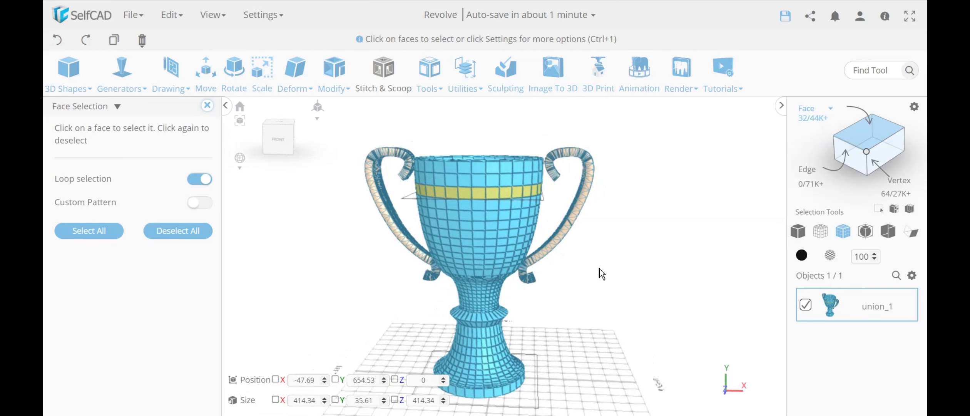
- Apply a Custom Pattern of select 1, skip 1 to the loop and add the two rows below, staggered as a checkerboard
{"action": "left_click", "coordinate": [199, 202]}
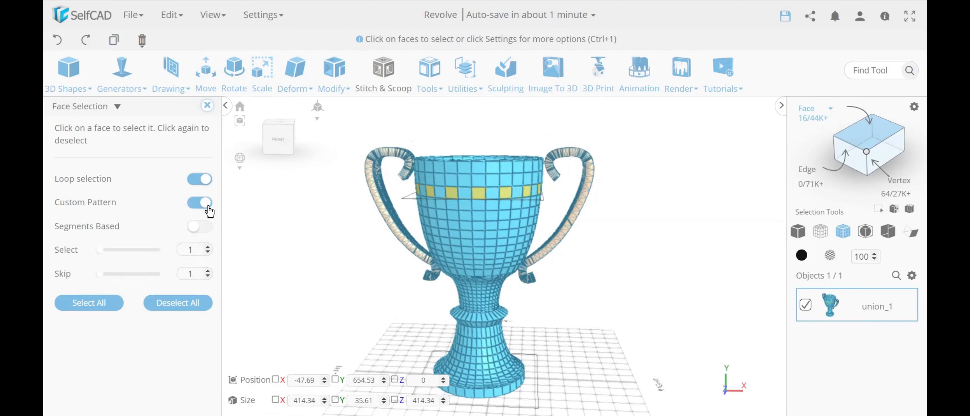
{"action": "left_click", "coordinate": [479, 208]}
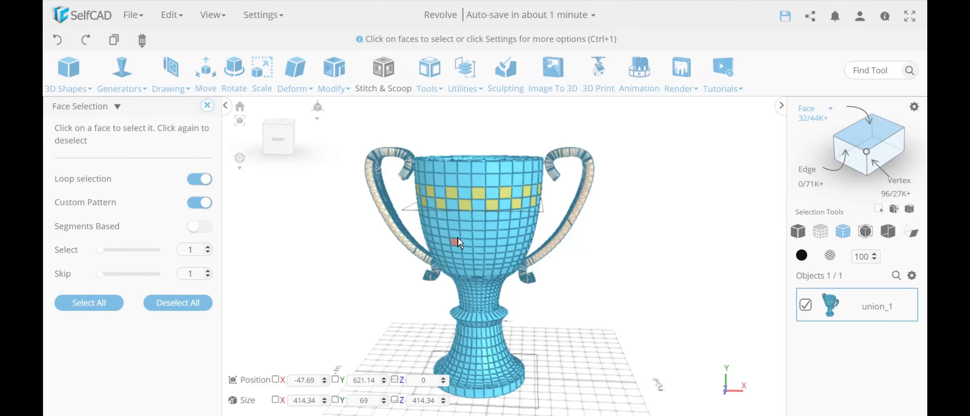
{"action": "left_click", "coordinate": [452, 219]}
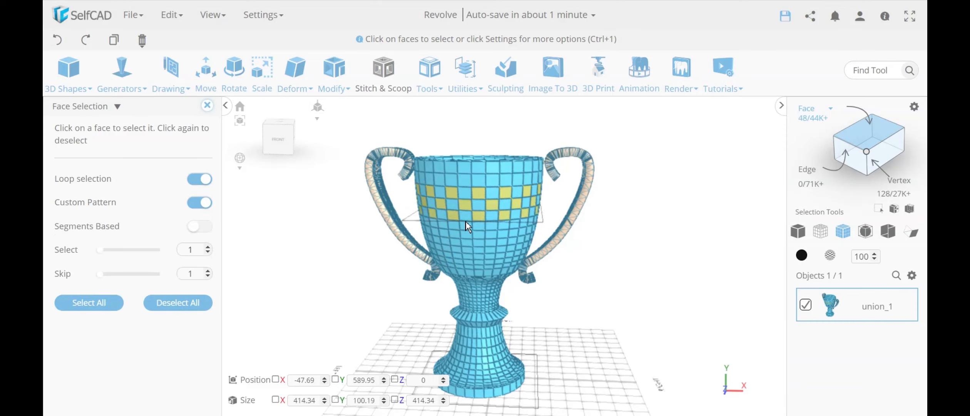
- Colour the selected checkerboard faces on the bowl light peach
{"action": "left_click", "coordinate": [208, 106]}
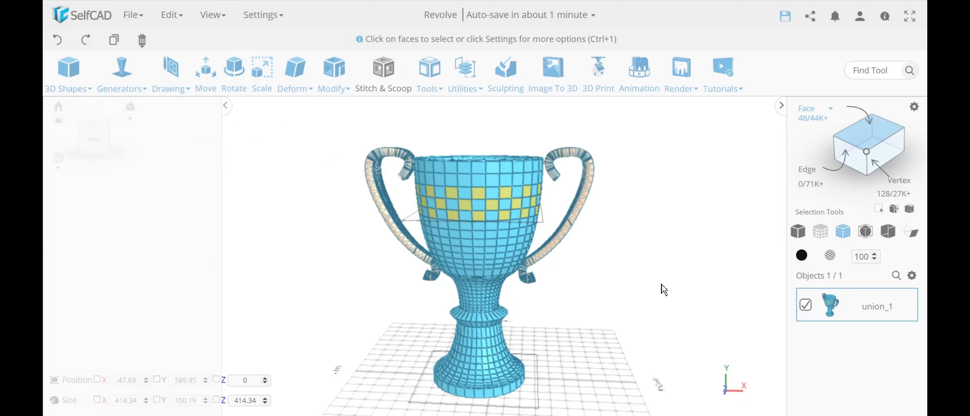
{"action": "left_click", "coordinate": [802, 256]}
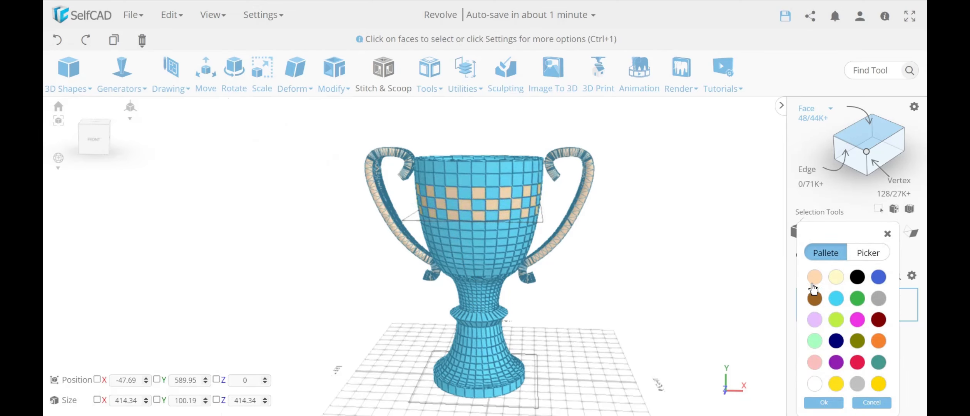
{"action": "left_click", "coordinate": [825, 403]}
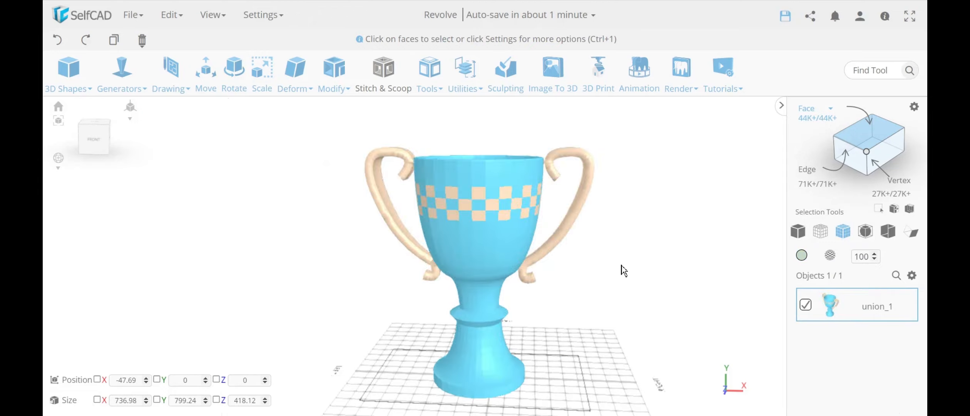
- Switch to material selection, show the goblet in solid view and examine the checkered band from above and the front
{"action": "right_click_drag", "start_coordinate": [656, 278], "coordinate": [616, 270]}
{"action": "mouse_move", "coordinate": [813, 112]}
{"action": "left_click", "coordinate": [811, 129]}
{"action": "right_click_drag", "start_coordinate": [650, 221], "coordinate": [699, 233]}
{"action": "left_click", "coordinate": [801, 236]}
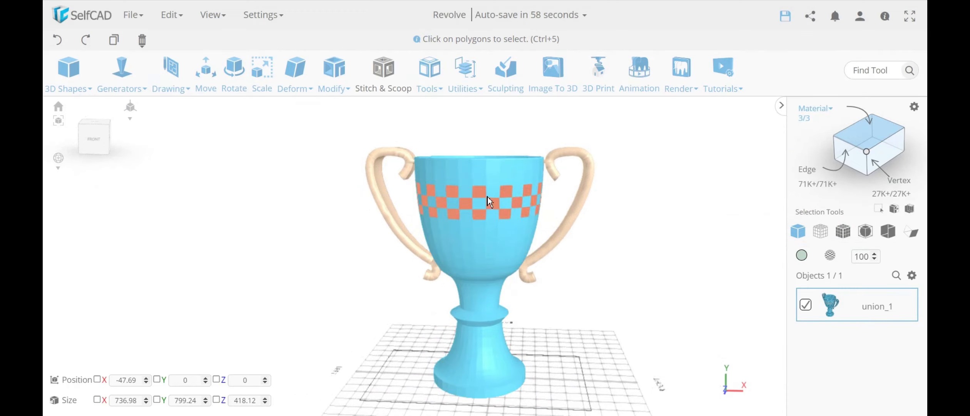
{"action": "right_click_drag", "start_coordinate": [630, 291], "coordinate": [641, 307]}
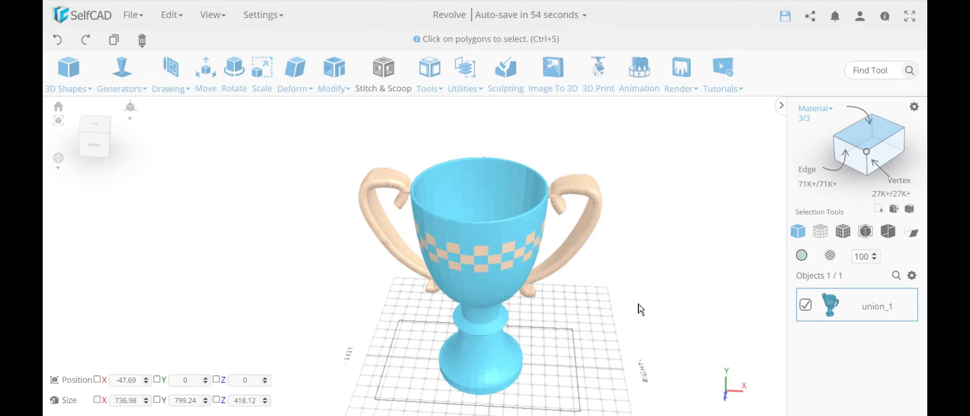
{"action": "right_click_drag", "start_coordinate": [638, 305], "coordinate": [620, 274]}
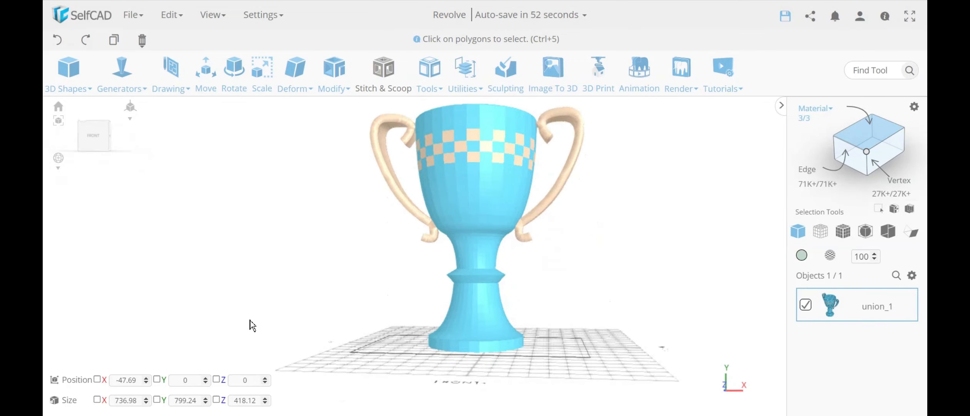